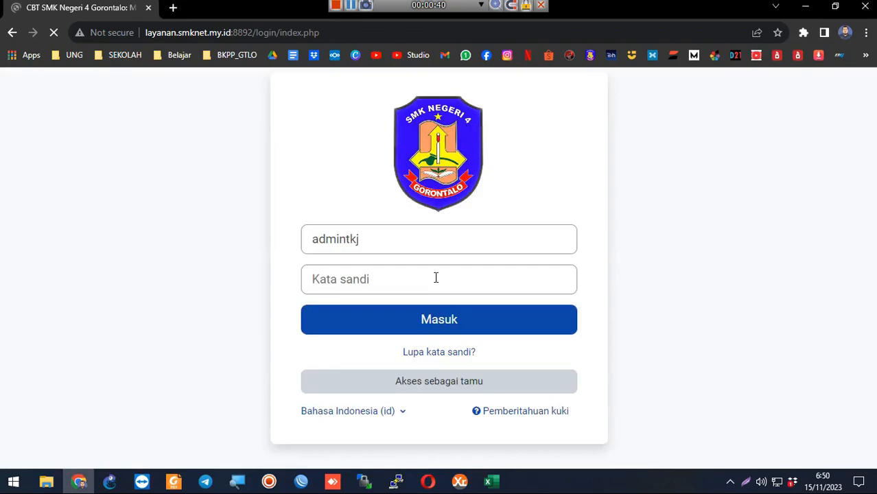
Switch to the credential-guru.xlsx workbook in Excel to look up the teacher login credentials.
left_click(488, 482)
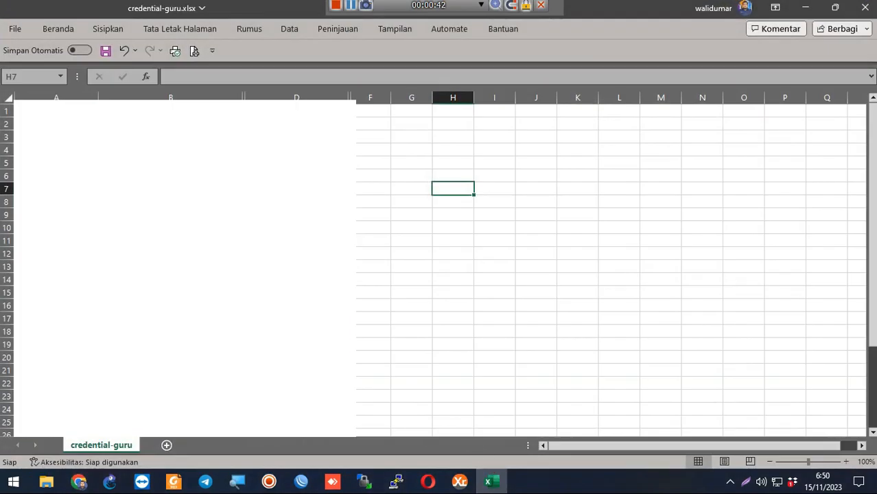
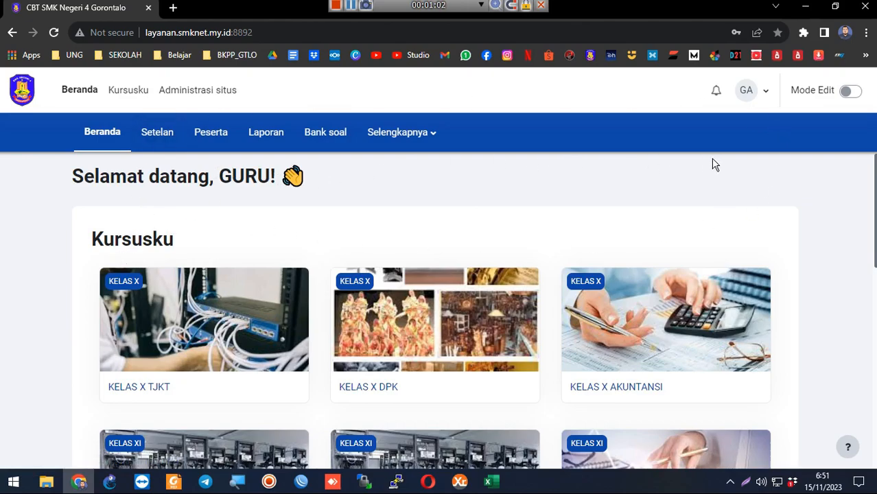
Look over the account options and course list on the home page, and open the site's Bank soal.
left_click(766, 100)
left_click(509, 229)
scroll(511, 227, "down", 8)
scroll(512, 229, "up", 8)
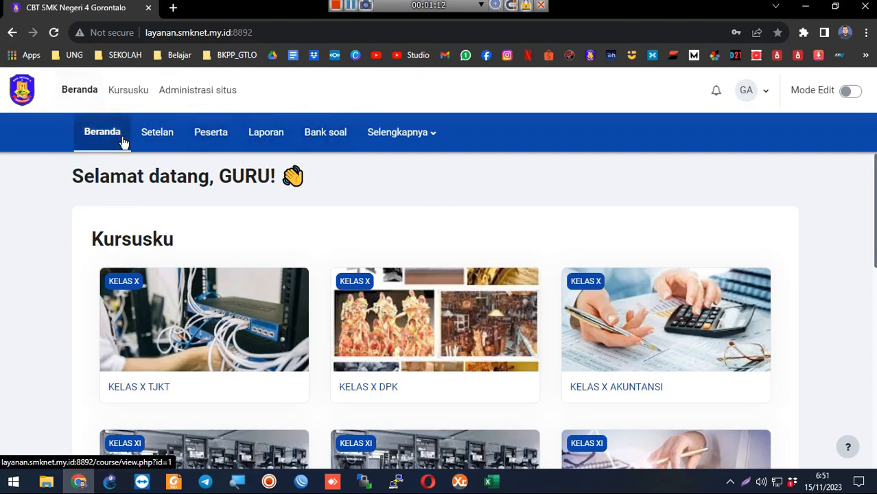
left_click(325, 132)
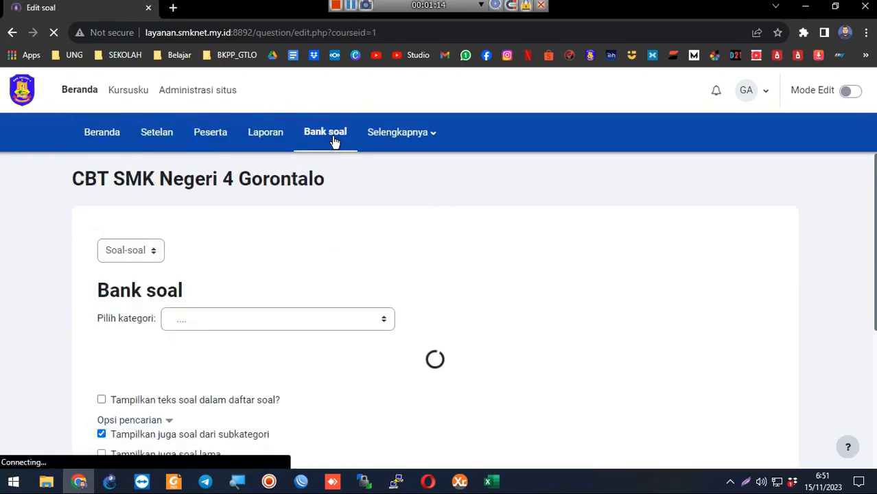
Check the available question categories and switch the question bank from Soal-soal to the Kategori view.
scroll(347, 244, "down", 3)
scroll(346, 244, "up", 3)
left_click(229, 319)
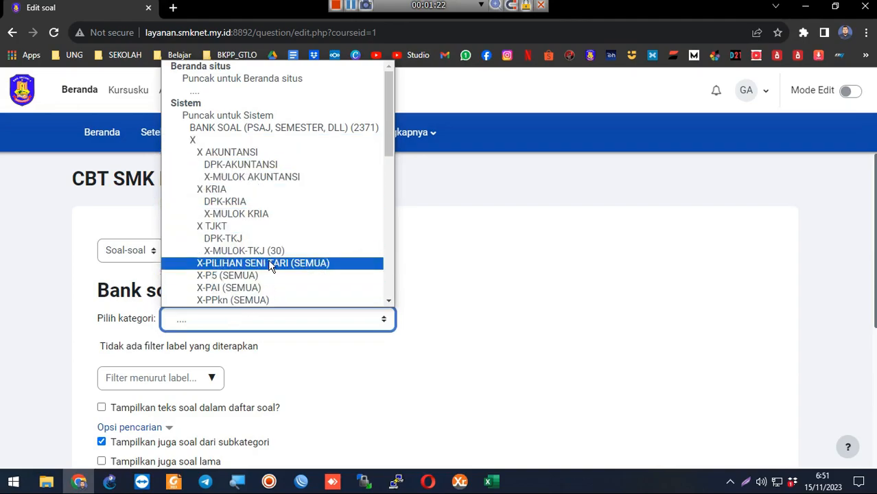
left_click(456, 261)
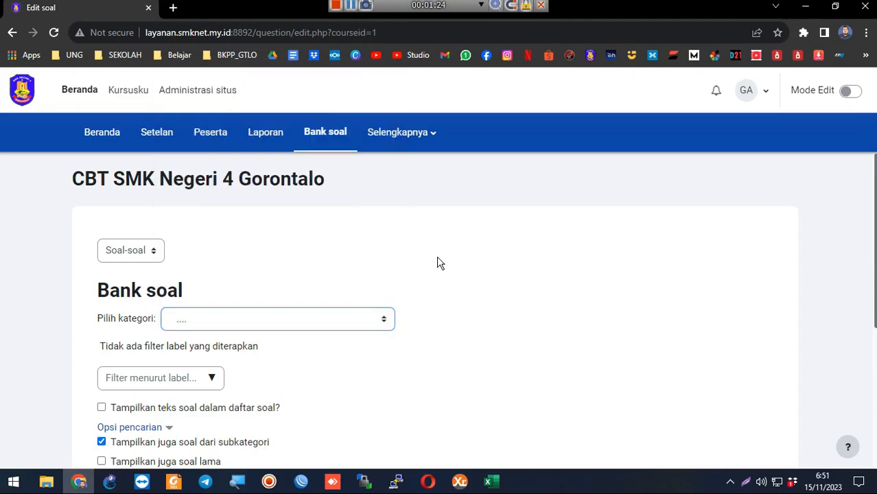
left_click(147, 250)
left_click(141, 249)
left_click(142, 250)
left_click(124, 281)
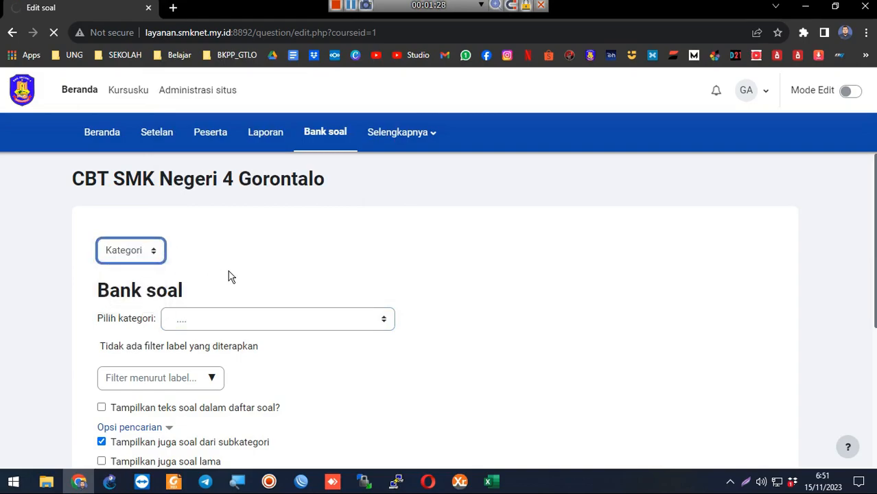
Browse the class X and XI categories and open XI-KK TJKT under XI TJKT.
scroll(230, 274, "down", 5)
scroll(94, 315, "down", 5)
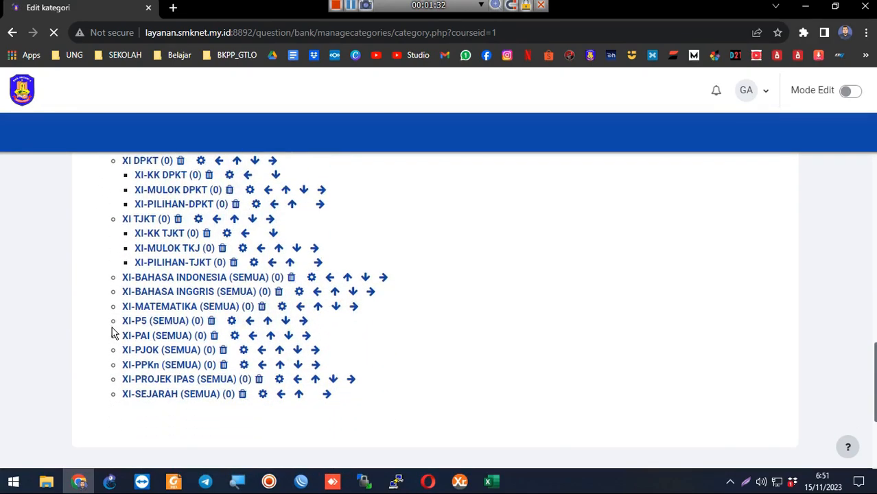
scroll(125, 249, "up", 4)
scroll(141, 236, "up", 1)
scroll(151, 329, "up", 2)
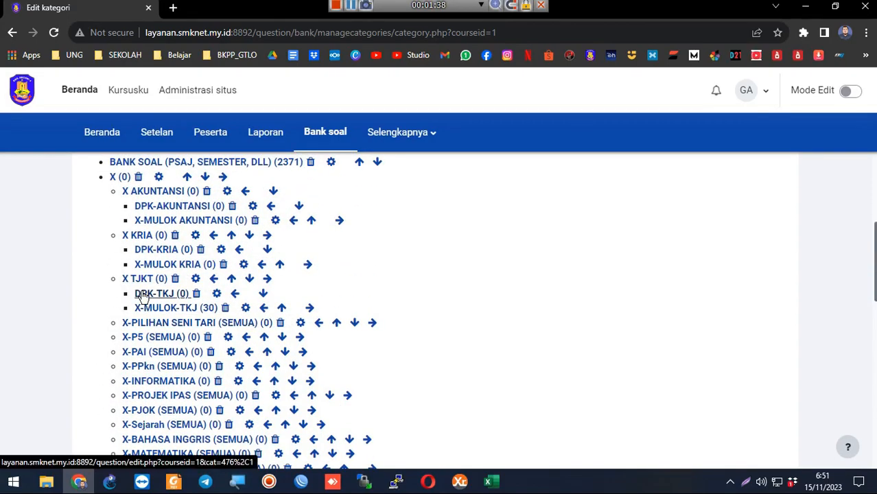
scroll(144, 295, "up", 1)
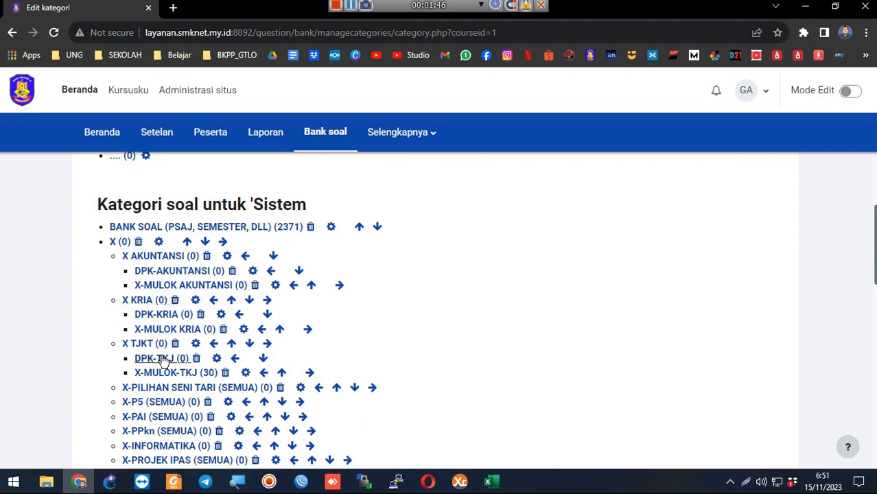
scroll(104, 354, "down", 5)
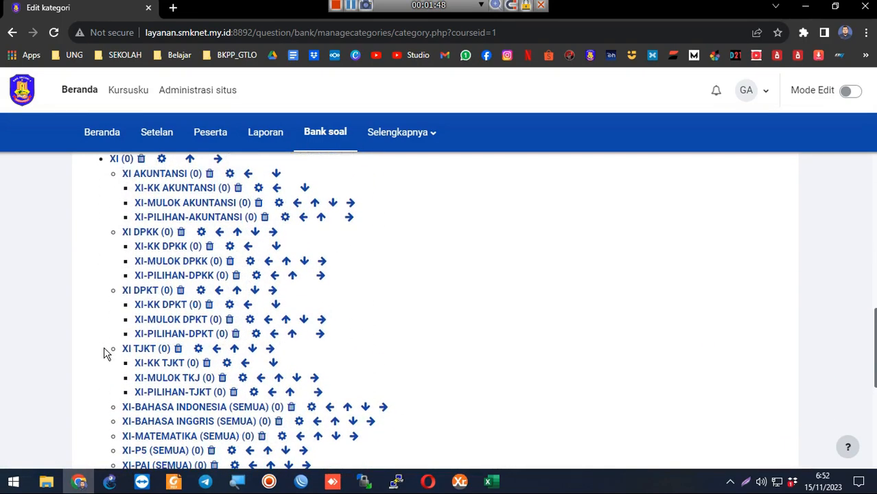
scroll(109, 284, "up", 1)
scroll(113, 266, "down", 2)
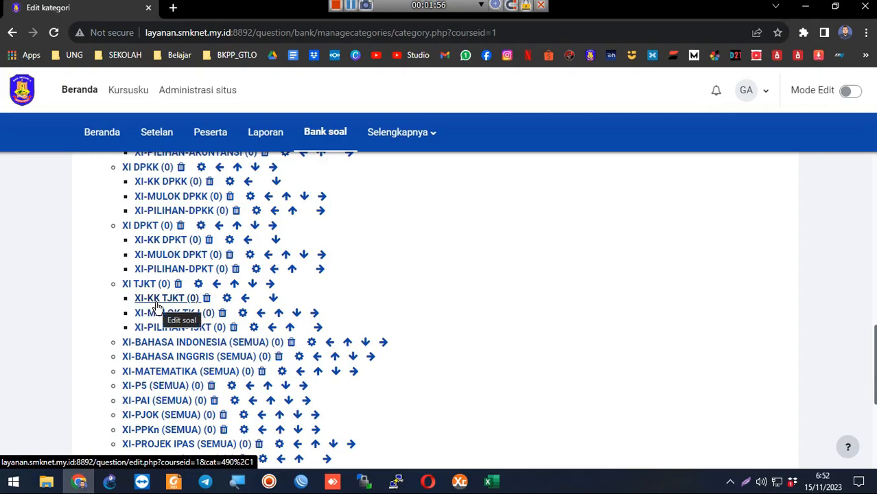
left_click(156, 302)
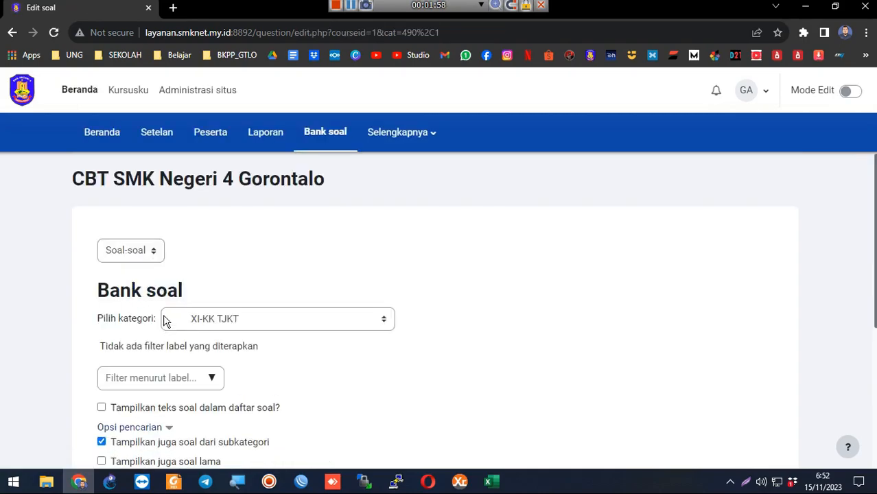
Start creating a new question in the XI-KK TJKT category.
scroll(271, 273, "down", 1)
scroll(319, 306, "down", 3)
scroll(518, 254, "up", 3)
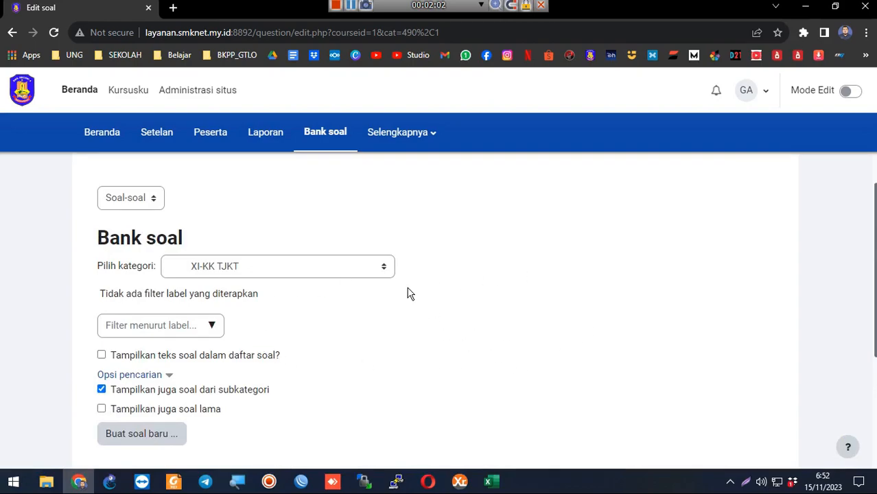
left_click(388, 274)
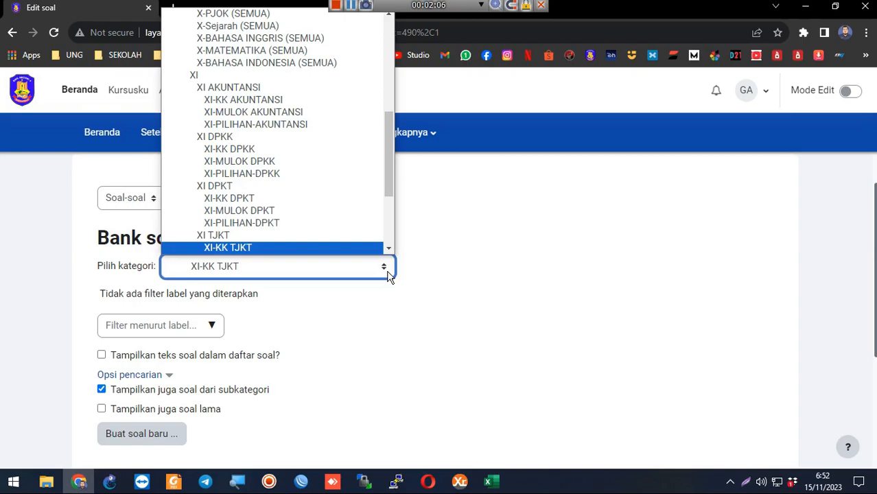
left_click(389, 274)
scroll(450, 313, "down", 2)
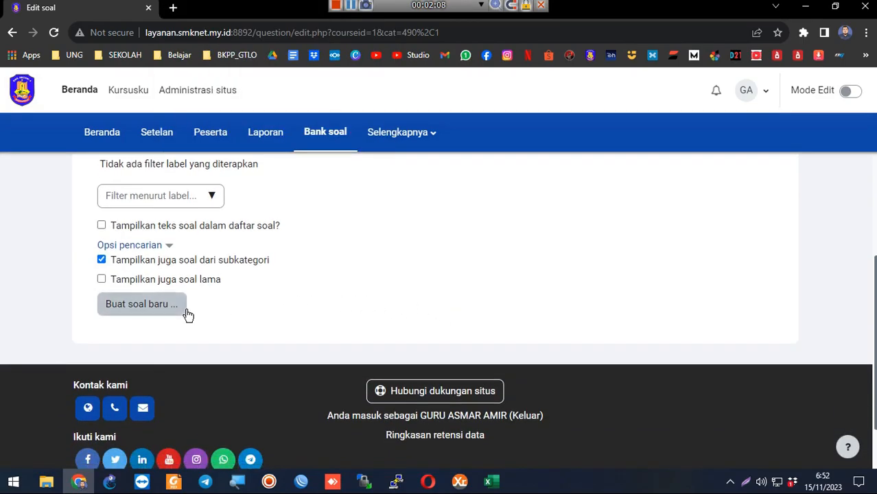
left_click(183, 308)
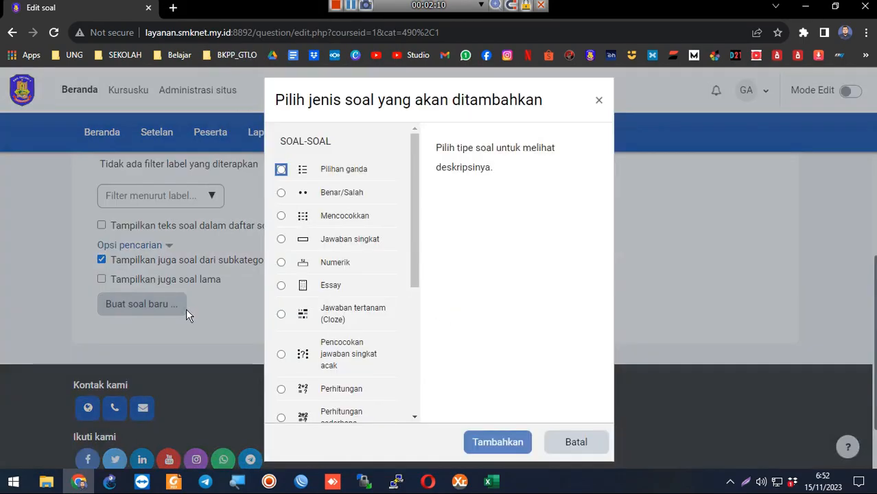
Examine the descriptions of the question types Pilihan ganda, Benar/Salah, Mencocokkan, Jawaban singkat and Essay.
left_click(322, 171)
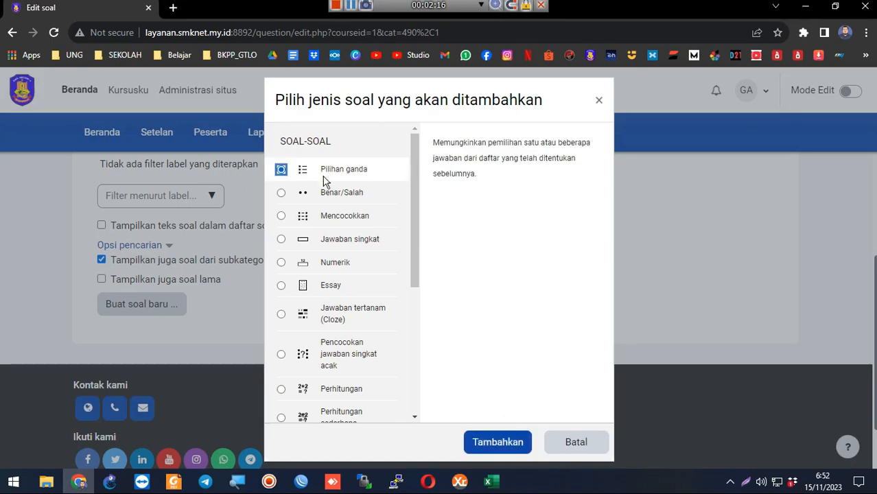
left_click(328, 197)
left_click(328, 214)
left_click(336, 239)
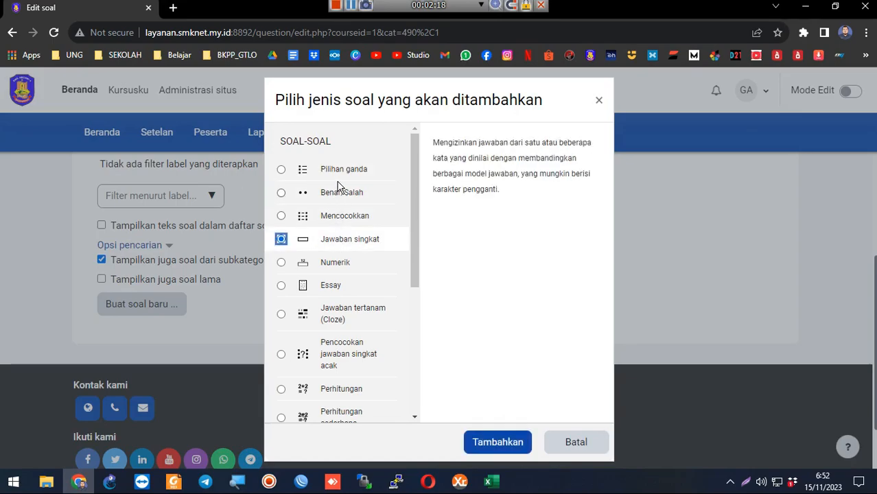
left_click(342, 177)
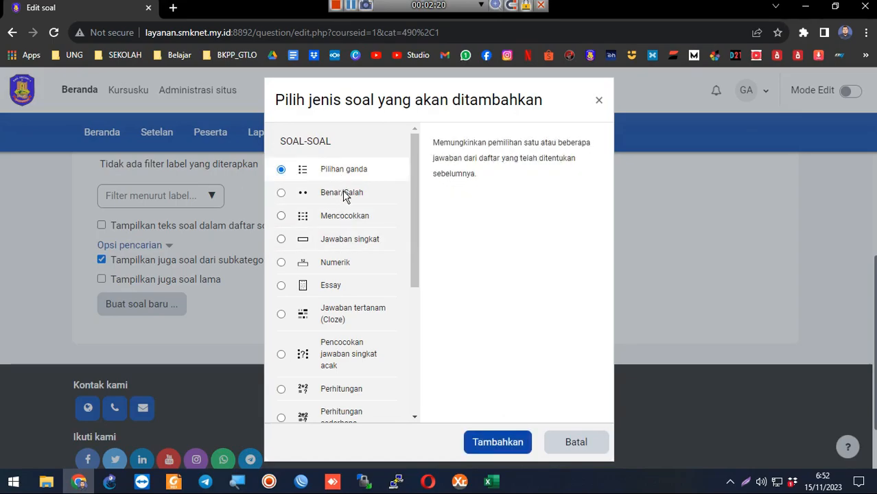
left_click(342, 192)
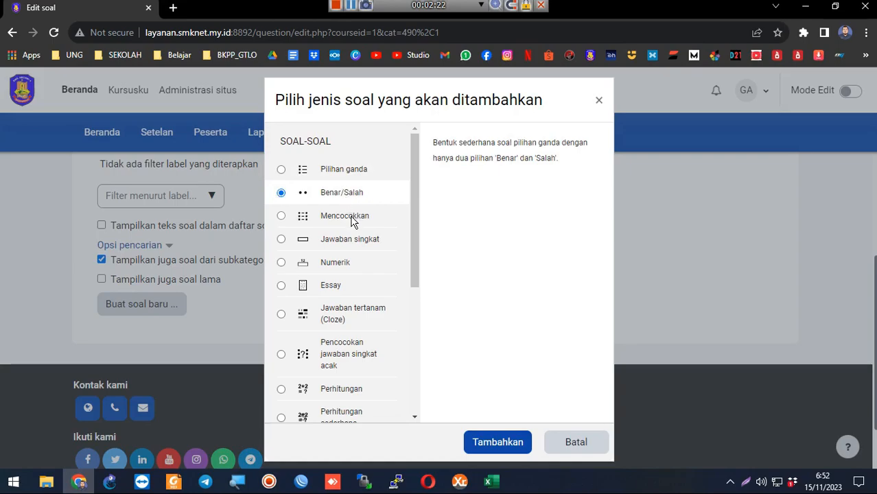
left_click(351, 219)
left_click(357, 243)
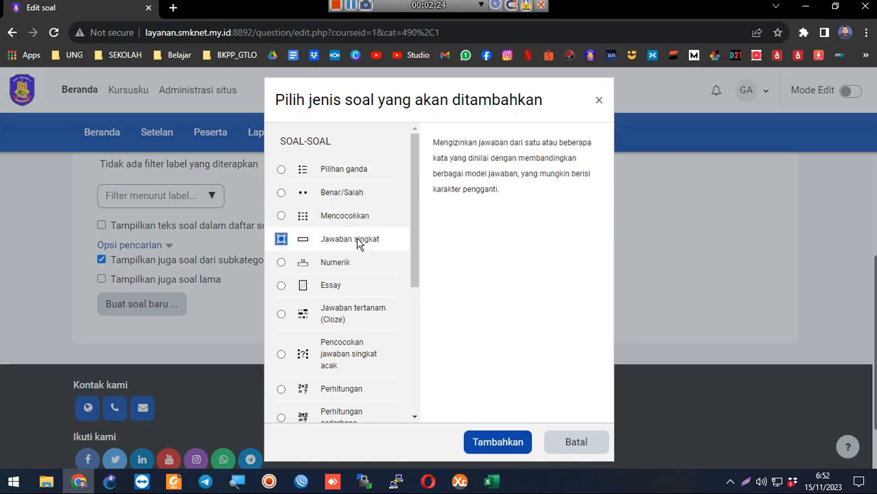
left_click(344, 287)
Add a Pilihan ganda question and set its name (Nama soal) to 1.
left_click(329, 178)
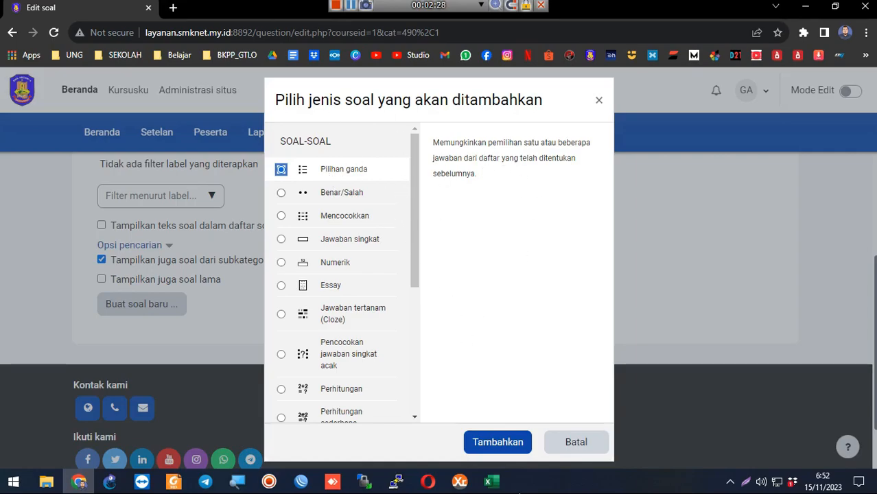
left_click(492, 444)
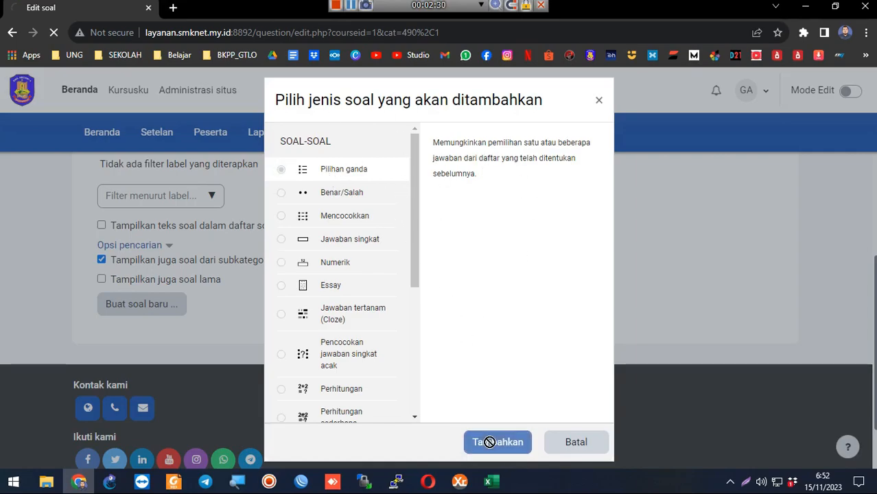
scroll(312, 357, "down", 2)
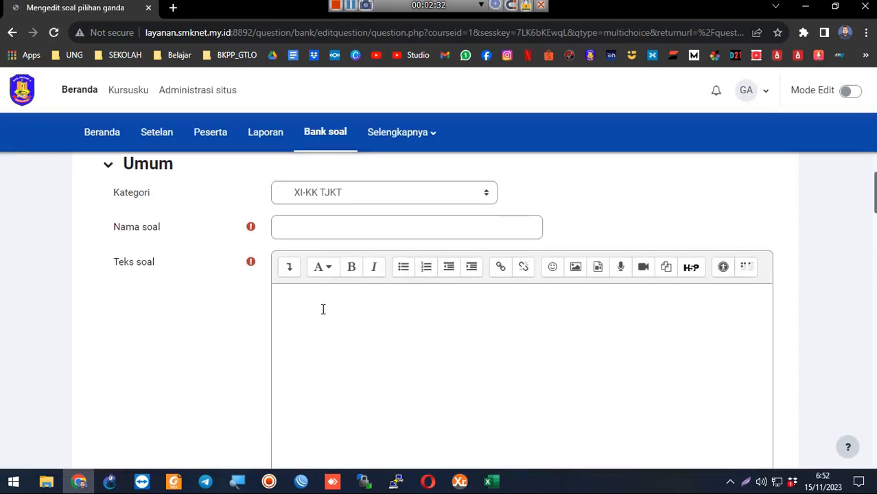
left_click(334, 233)
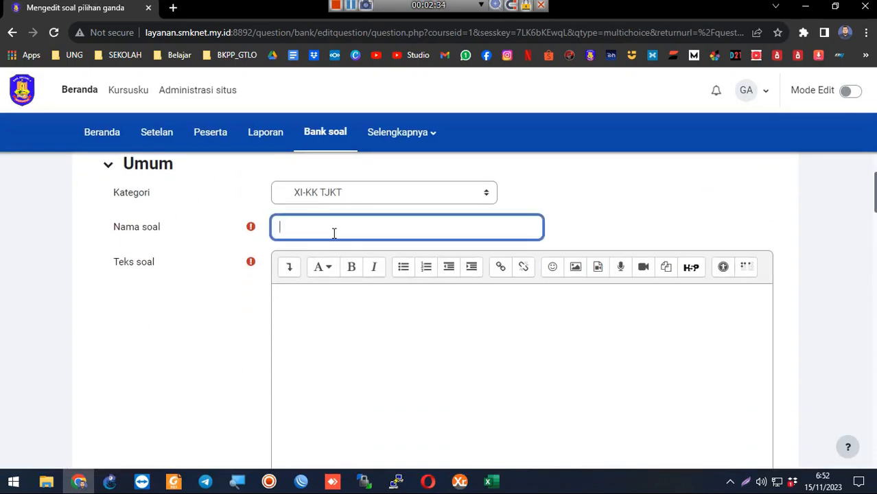
type("1")
Enter "Perhatikan gambar berikut :" as the question text (Teks soal).
left_click(373, 355)
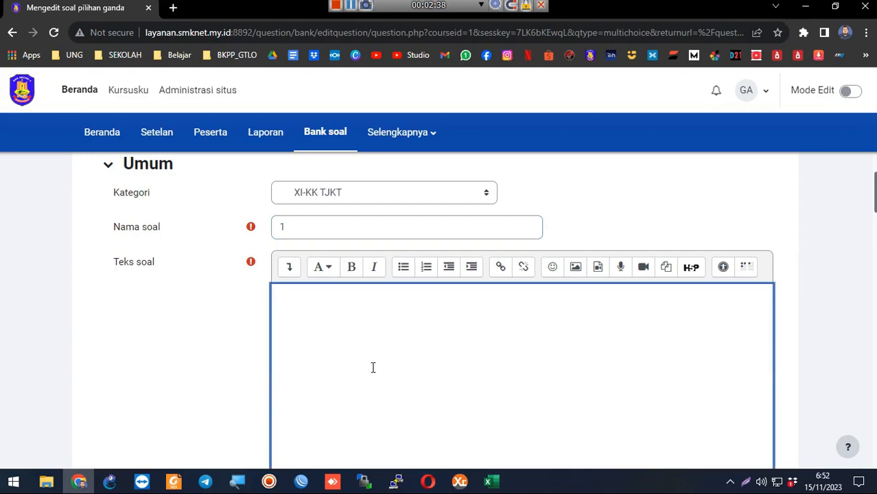
scroll(343, 379, "down", 3)
scroll(322, 295, "up", 2)
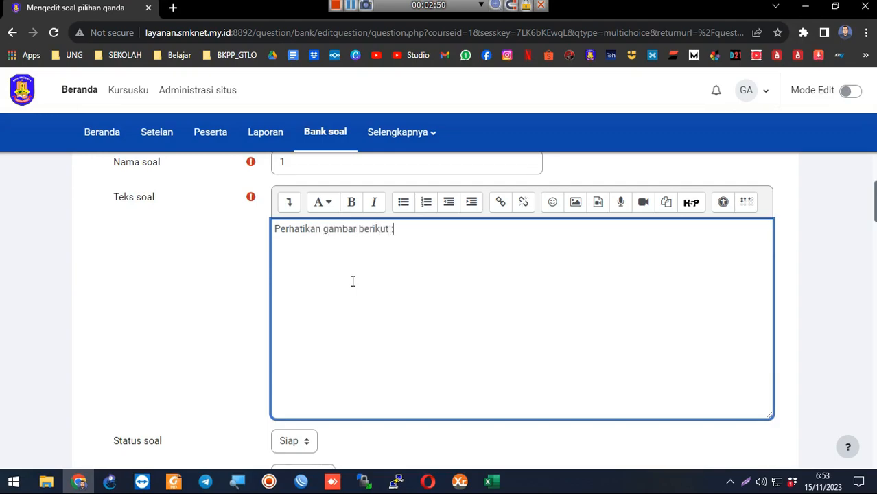
Open Google Images in a new browser tab and search for "keyboard".
key("ctrl+t")
type("go")
key("Return")
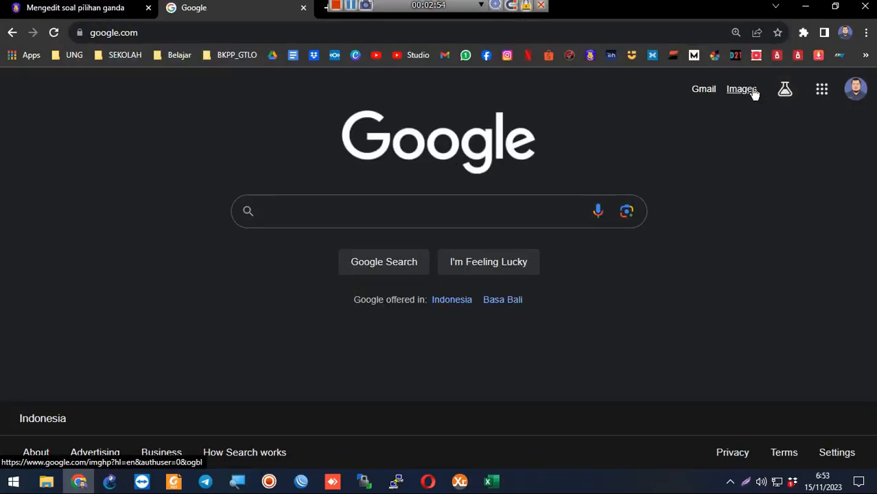
left_click(750, 90)
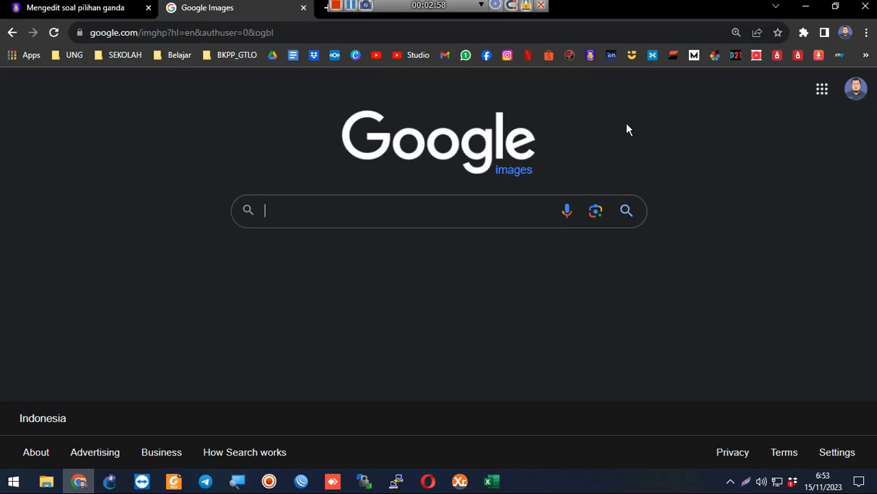
type("keyboard")
key("Return")
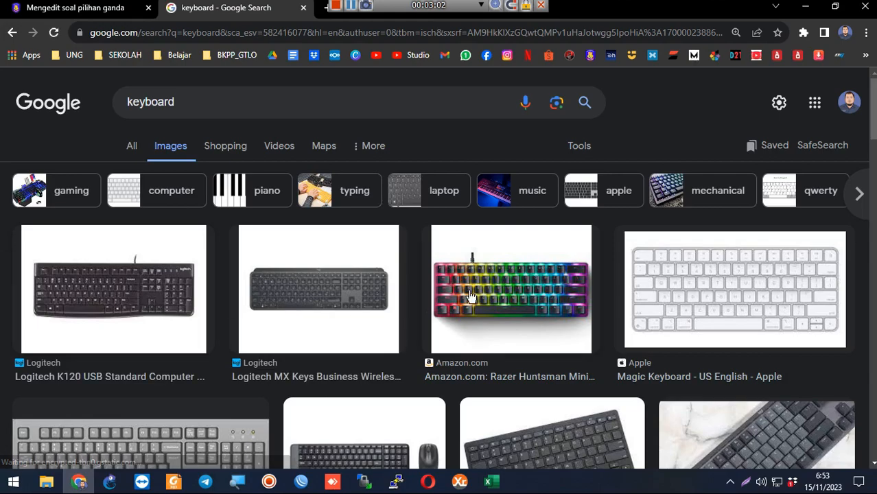
Copy the Razer Huntsman Mini keyboard image and paste it into the question text after "Perhatikan gambar berikut :".
left_click(470, 295)
right_click(628, 207)
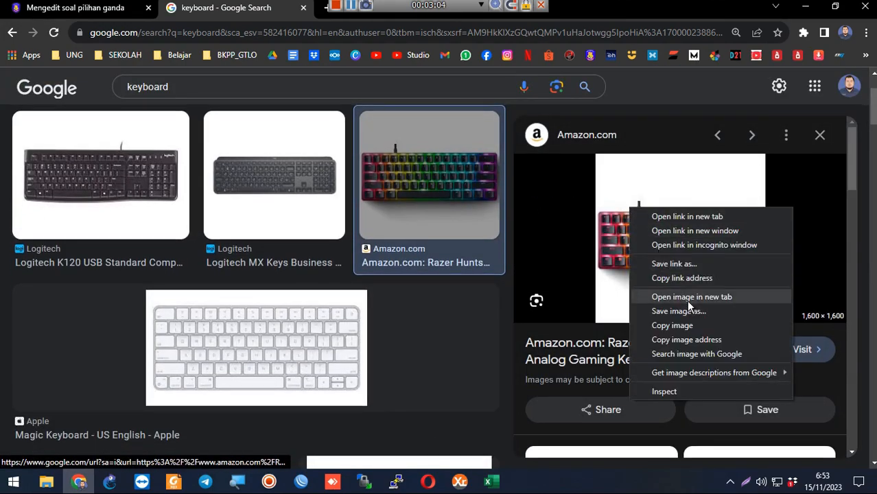
left_click(676, 325)
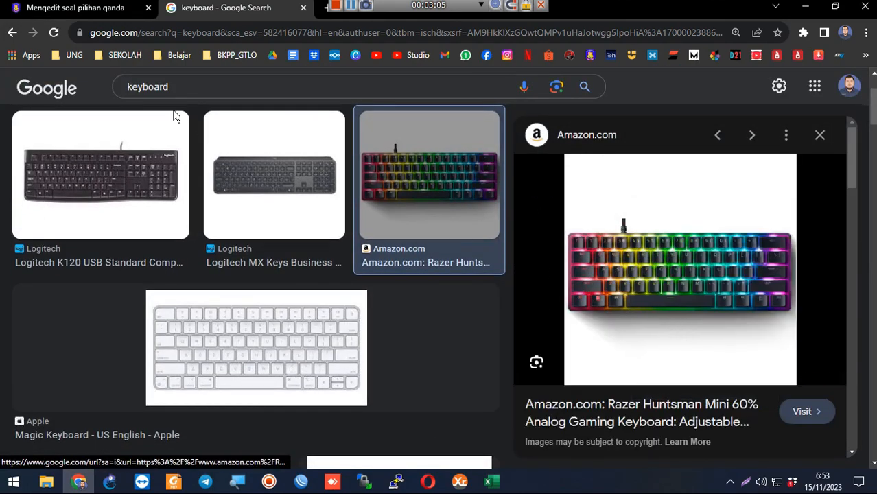
left_click(75, 8)
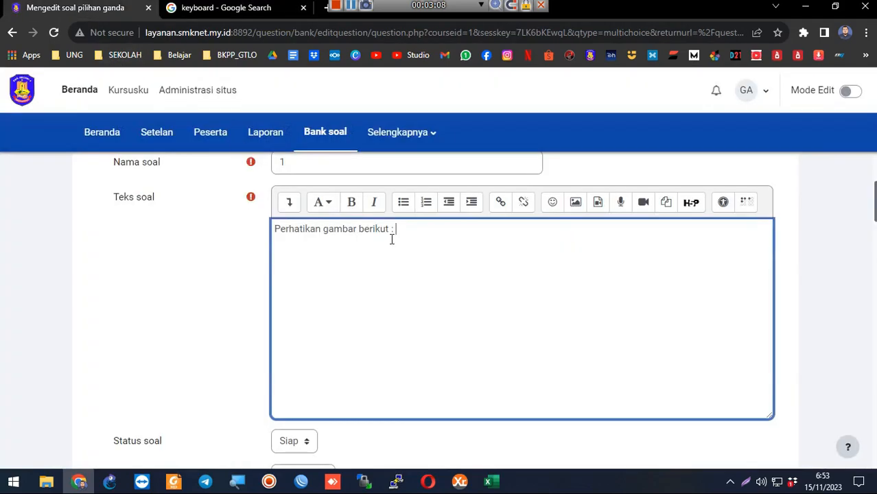
left_click(460, 262)
key("ctrl+v")
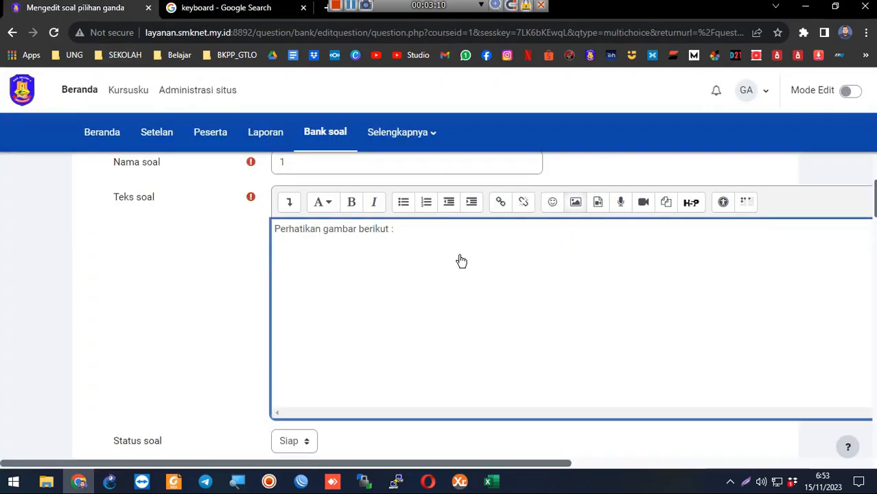
Resize the pasted keyboard image in the question text to 300 x 300 and save its image properties.
key("ctrl+minus")
key("ctrl+minus")
key("ctrl+minus")
key("ctrl+minus")
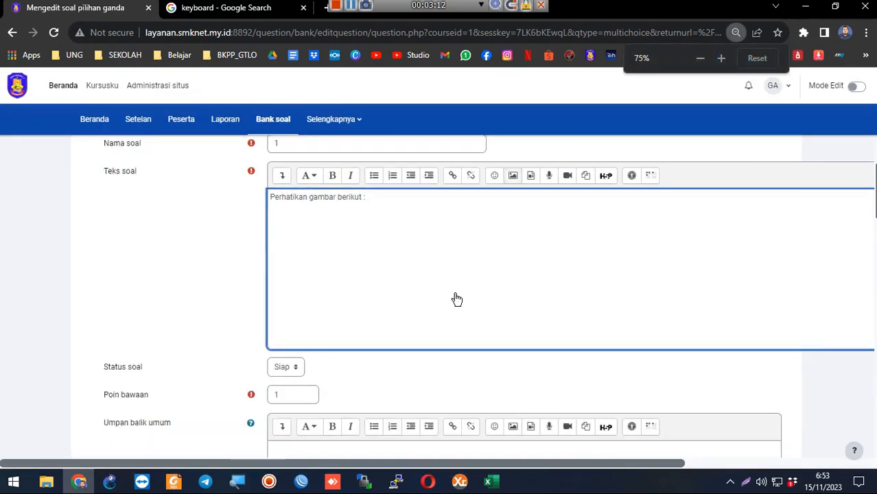
scroll(572, 276, "down", 2)
scroll(574, 267, "up", 2)
key("ctrl+a")
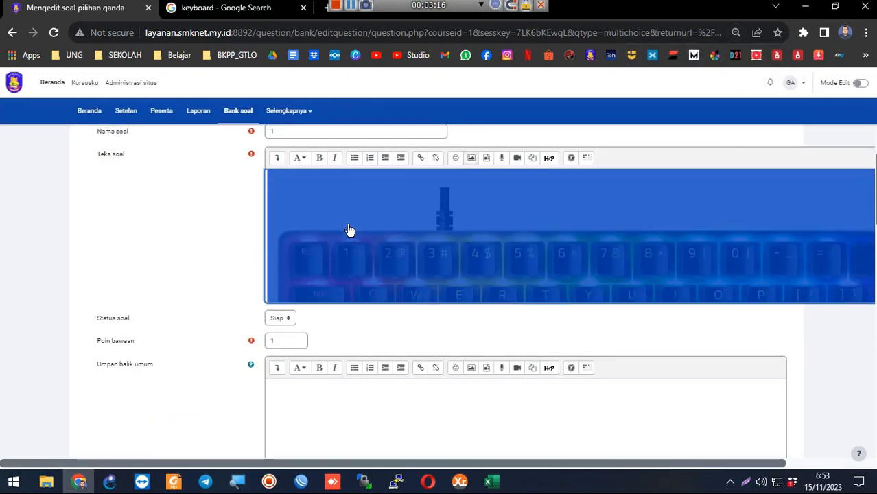
scroll(316, 231, "up", 3)
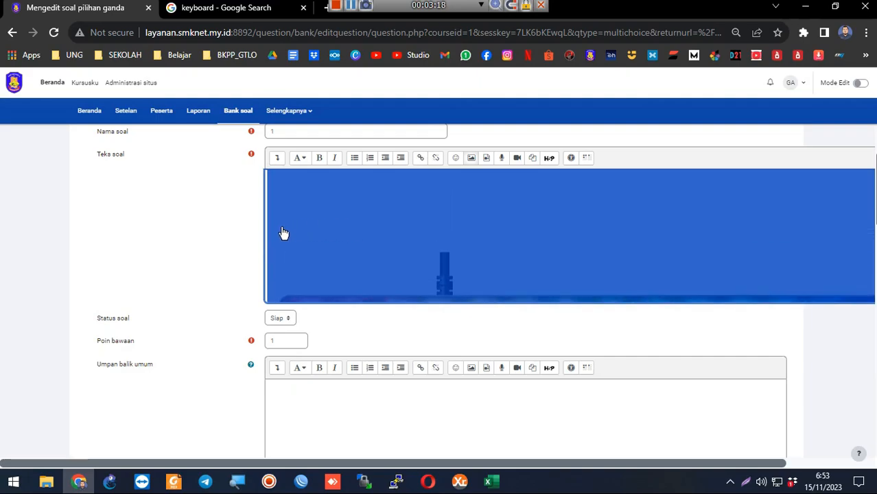
left_click(341, 227)
key("ctrl+a")
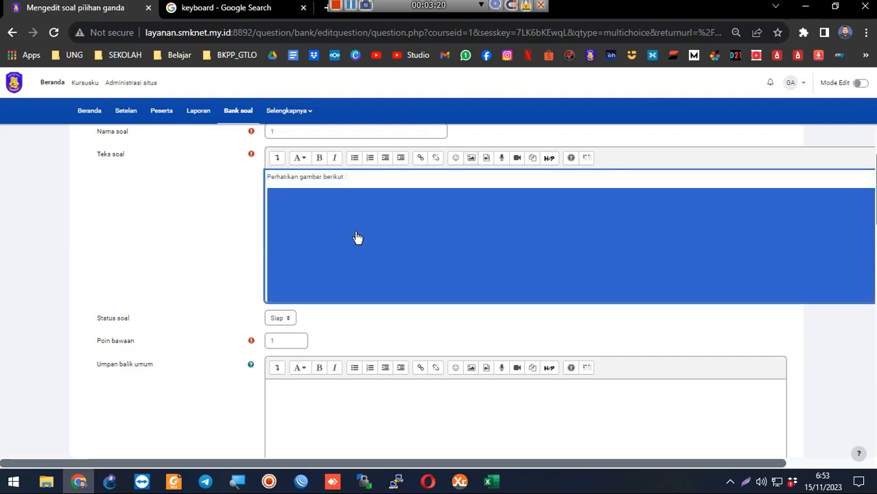
scroll(360, 238, "down", 3)
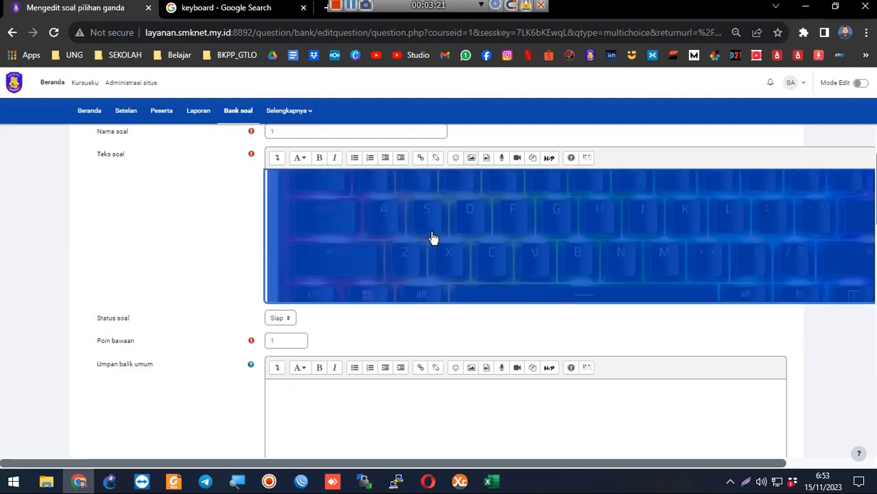
left_click(470, 159)
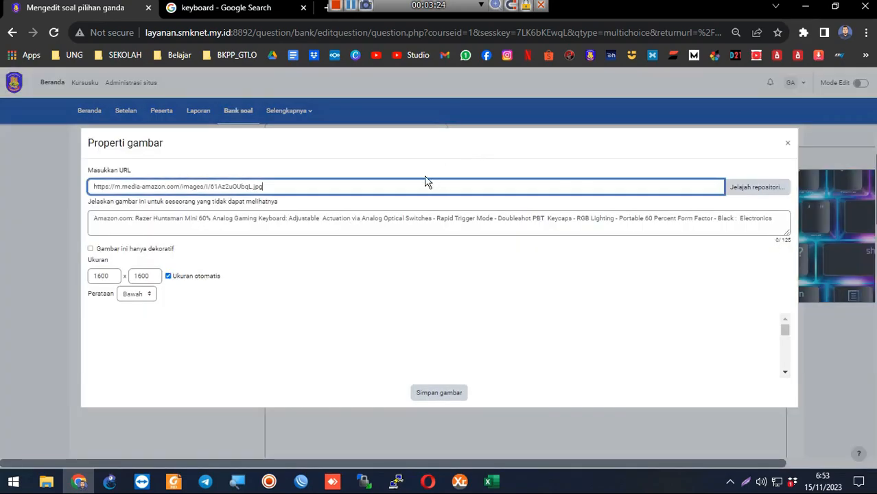
double_click(101, 275)
type("300")
key("Tab")
type("3")
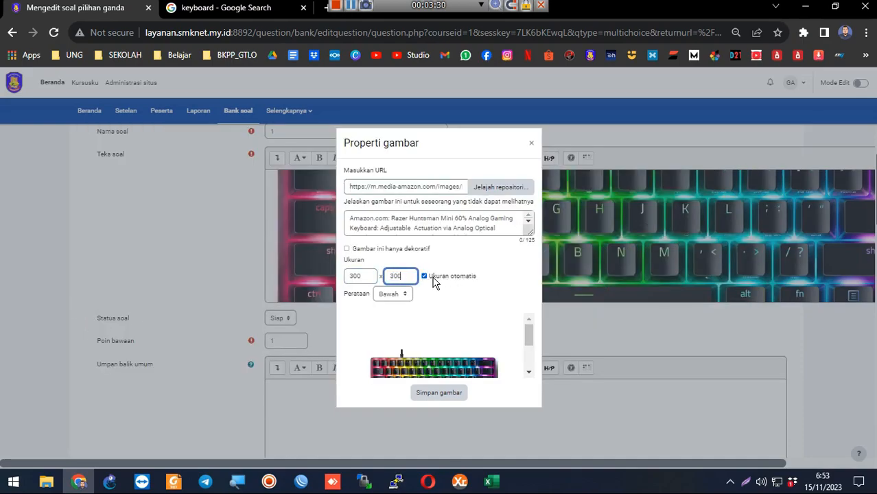
left_click(453, 392)
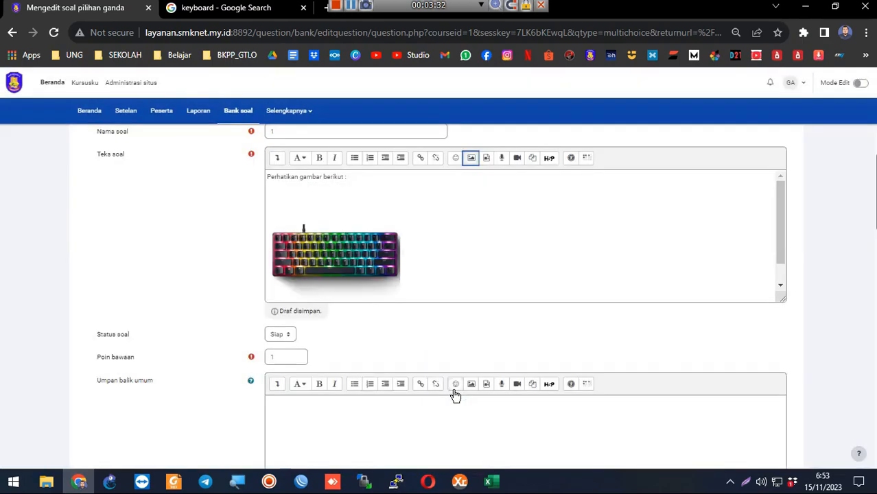
Add the line "Keyboard adalah" followed by a row of dots below the keyboard image in the question text.
left_click(360, 229)
left_click(361, 179)
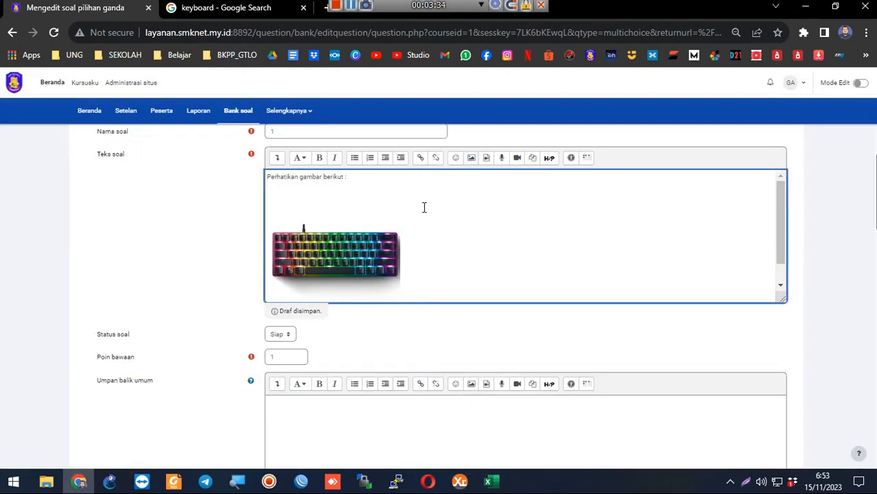
scroll(458, 242, "down", 1)
left_click(458, 272)
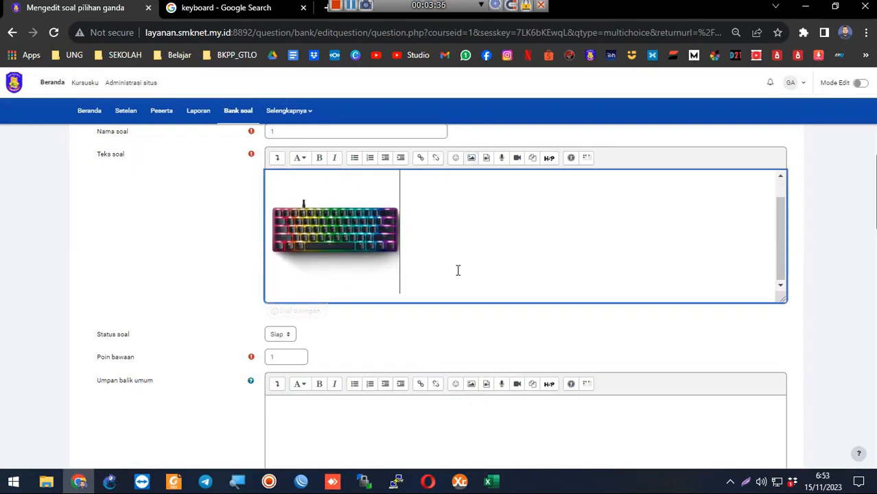
key("Return")
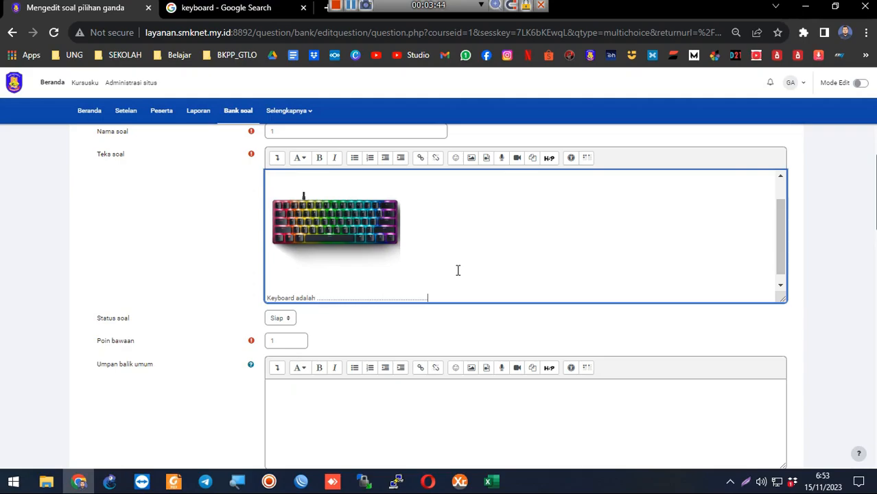
left_click(368, 245)
left_click(432, 244)
Search Google for "keyboard adalah" and find the Papan tombol description.
left_click(229, 10)
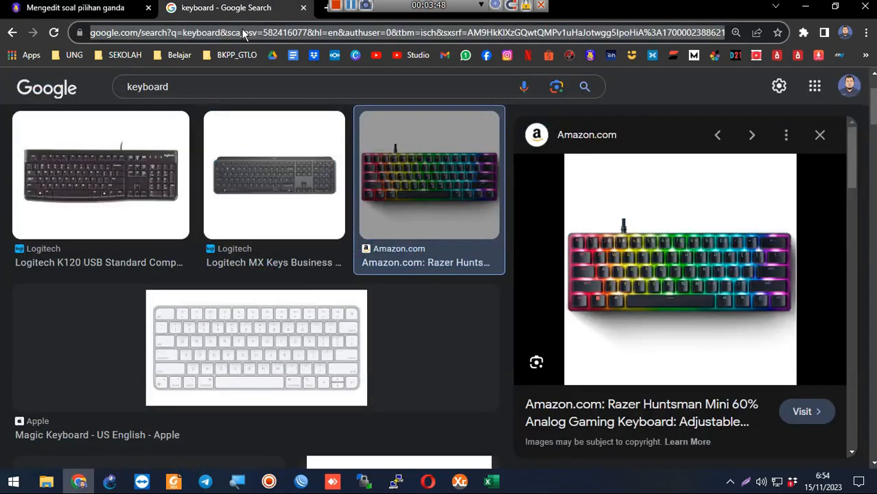
left_click(241, 28)
type("key")
key("Return")
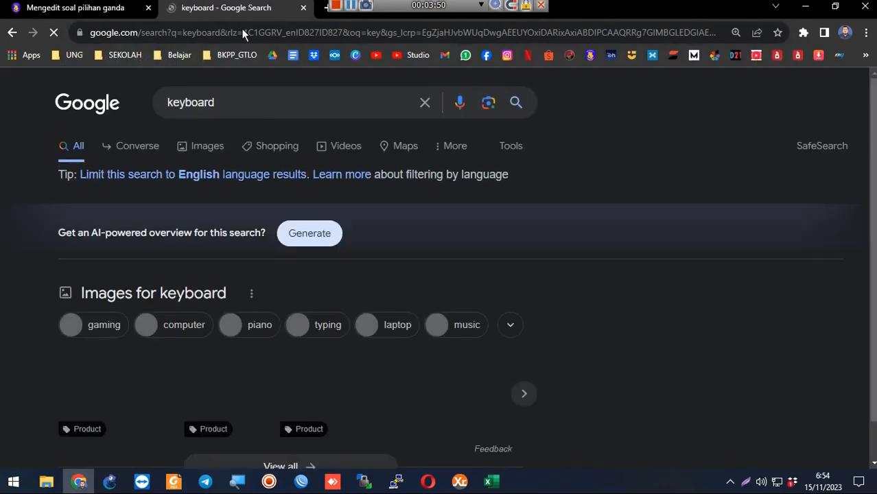
scroll(215, 160, "down", 6)
scroll(199, 206, "down", 4)
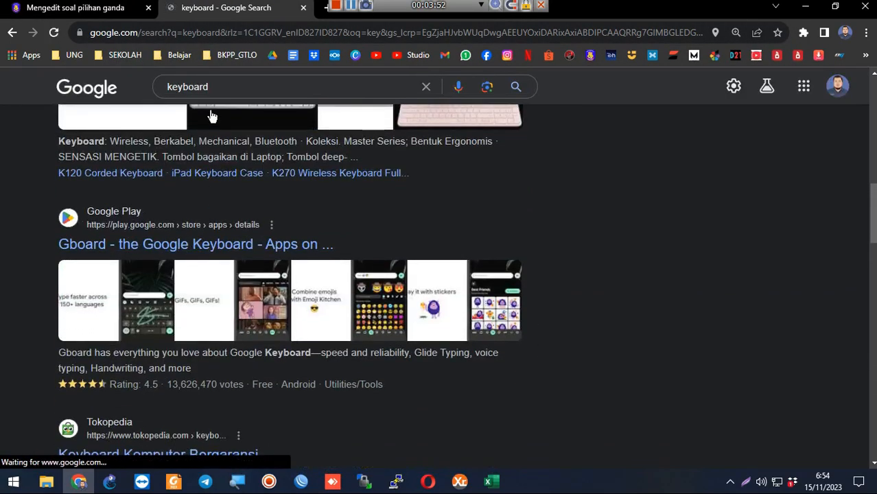
left_click(206, 87)
type("ad")
left_click(251, 118)
scroll(131, 323, "down", 3)
scroll(725, 330, "down", 2)
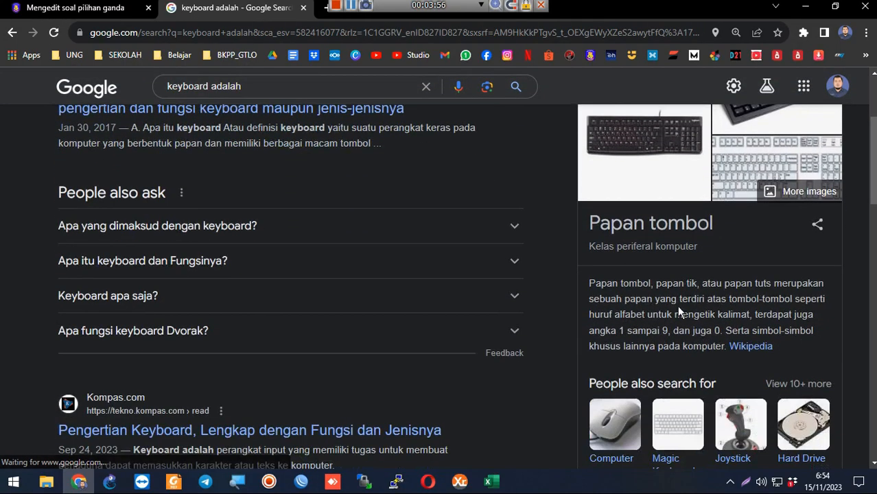
Copy the Papan tombol description into the question text in place of the "Keyboard adalah" line and delete its trailing Wikipedia link.
triple_click(676, 304)
key("ctrl+c")
left_click(131, 8)
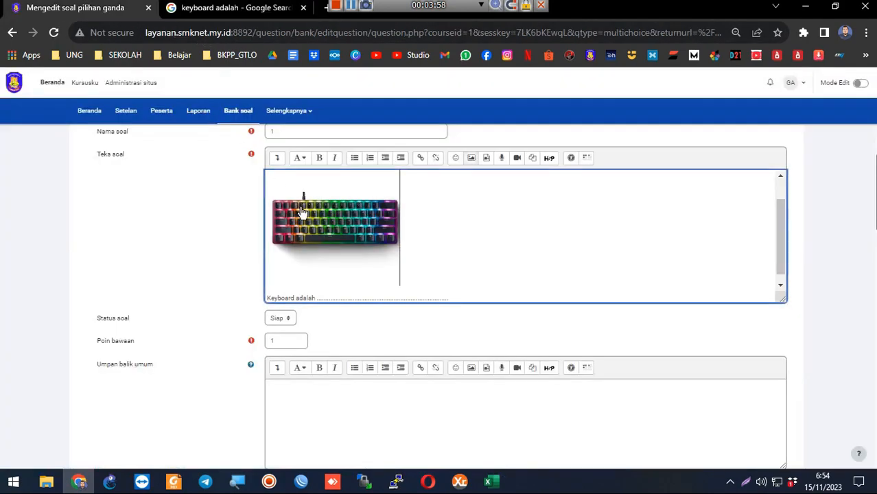
key("ctrl+v")
scroll(405, 278, "down", 1)
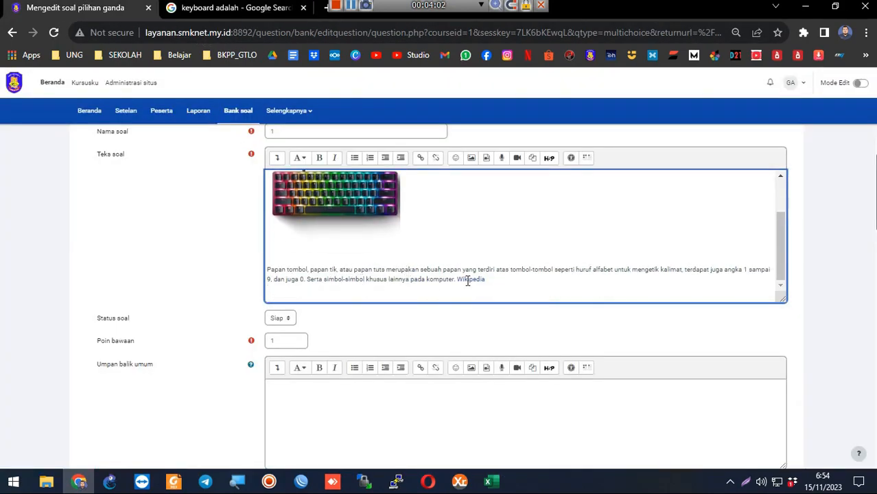
left_click_drag(495, 279, 457, 277)
key("BackSpace")
Enter "Ctrl" as answer Pilihan 1 and set its grade (Nilai) to 100%.
scroll(191, 313, "down", 5)
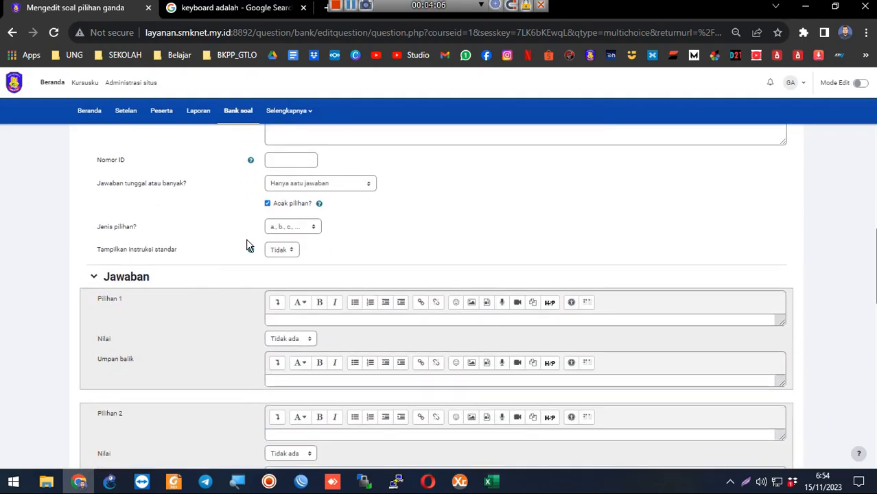
scroll(251, 341, "down", 1)
left_click(289, 255)
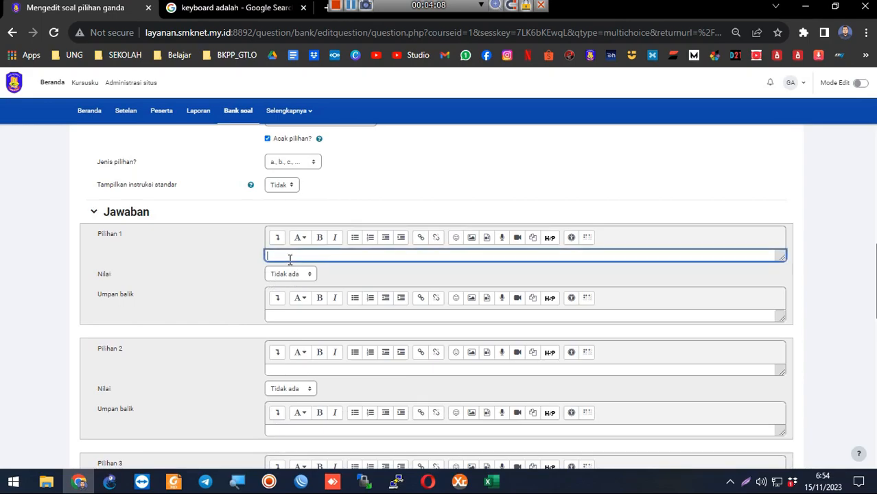
key("Tab")
key("Down")
left_click(192, 259)
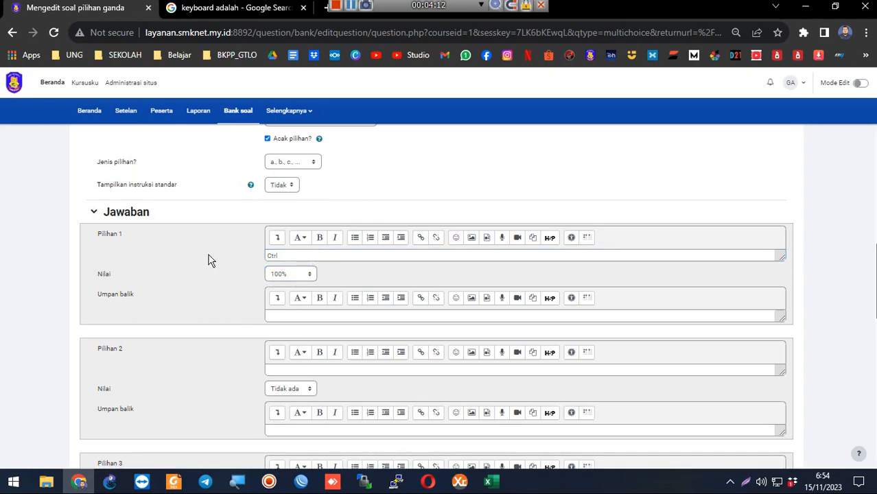
left_click(275, 274)
left_click(282, 286)
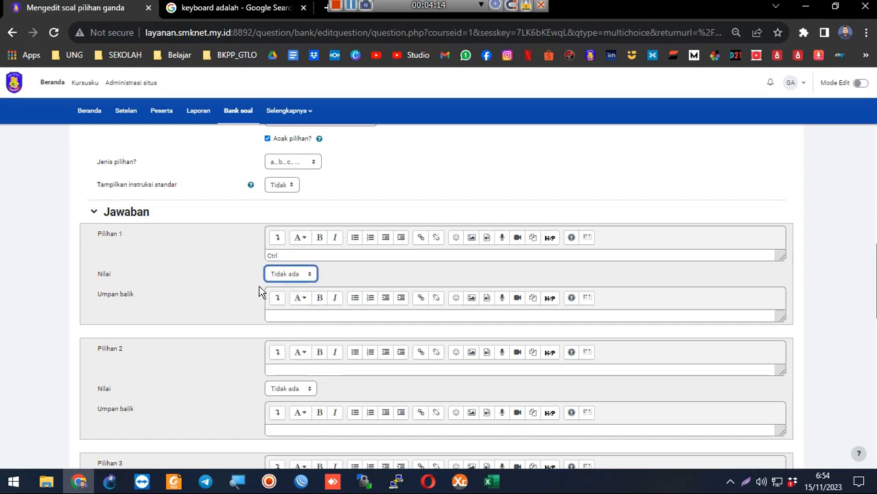
left_click_drag(280, 256, 239, 254)
left_click(278, 278)
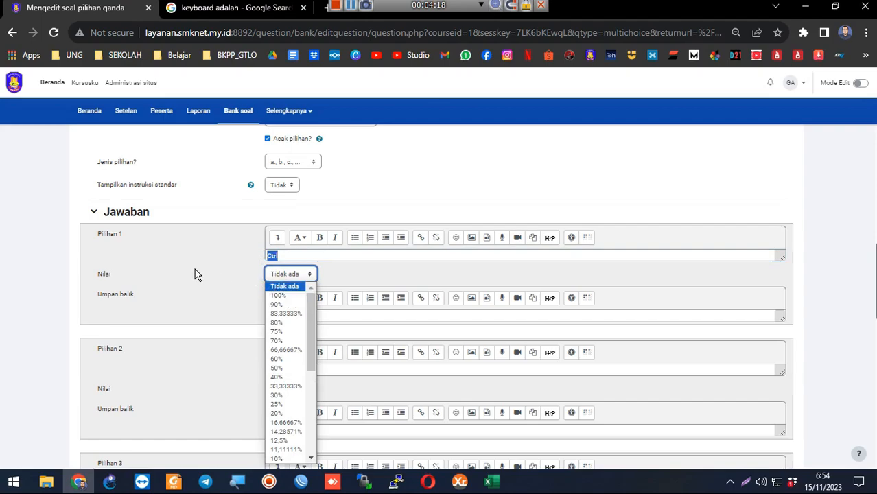
key("Down")
key("Return")
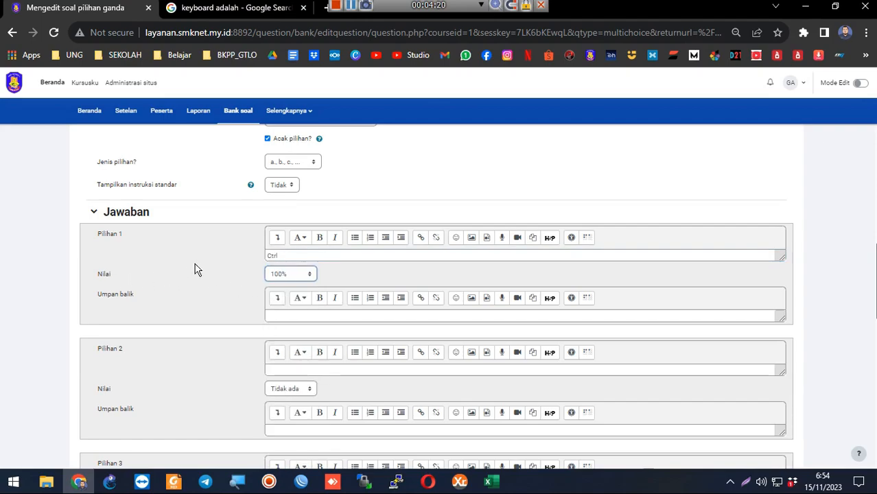
Enter "Esc" as answer Pilihan 2 and "Del" as answer Pilihan 3.
scroll(232, 284, "down", 1)
left_click(284, 305)
type("Esc")
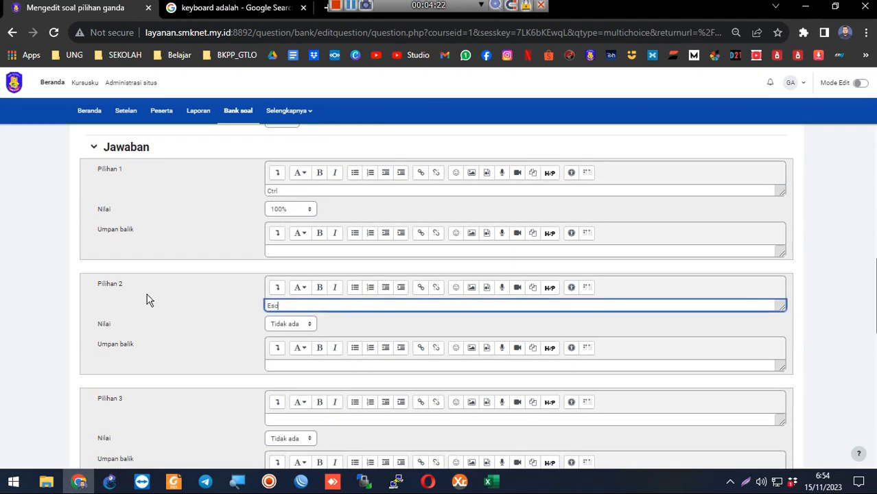
scroll(160, 305, "down", 2)
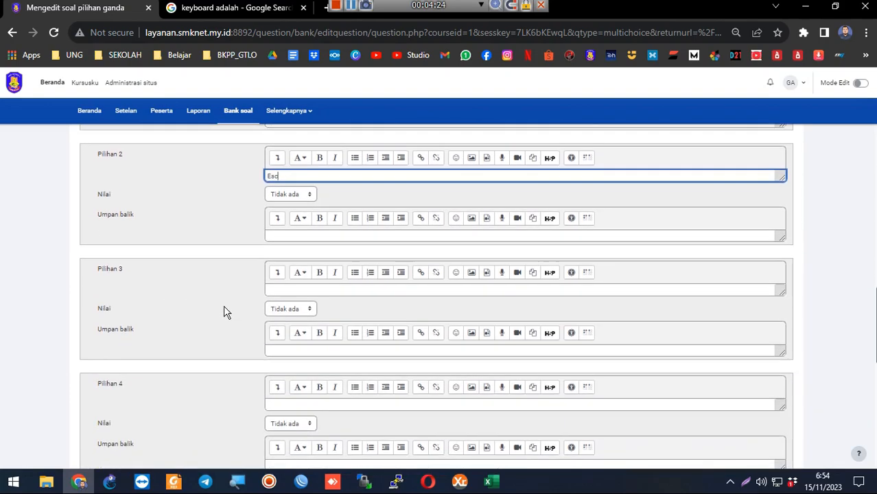
left_click(429, 294)
type("De")
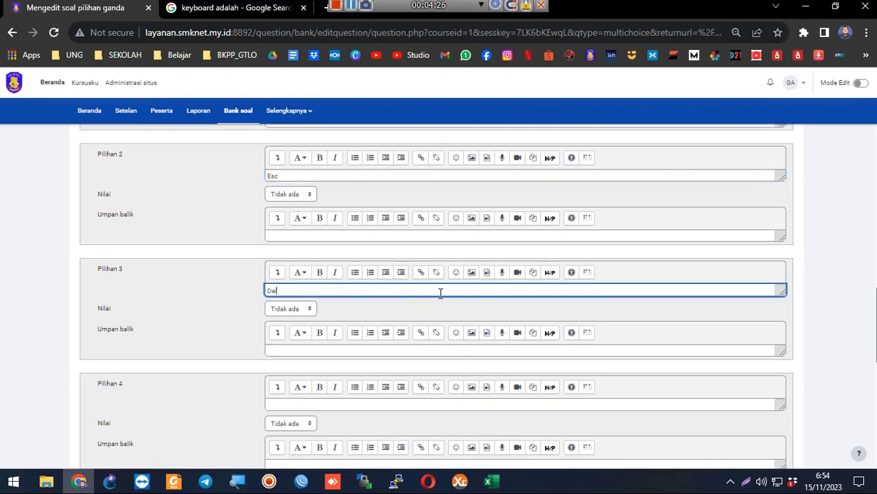
type("l")
Enter "Space" as answer Pilihan 4 and "Enter" as answer Pilihan 5.
scroll(247, 309, "down", 2)
left_click(271, 277)
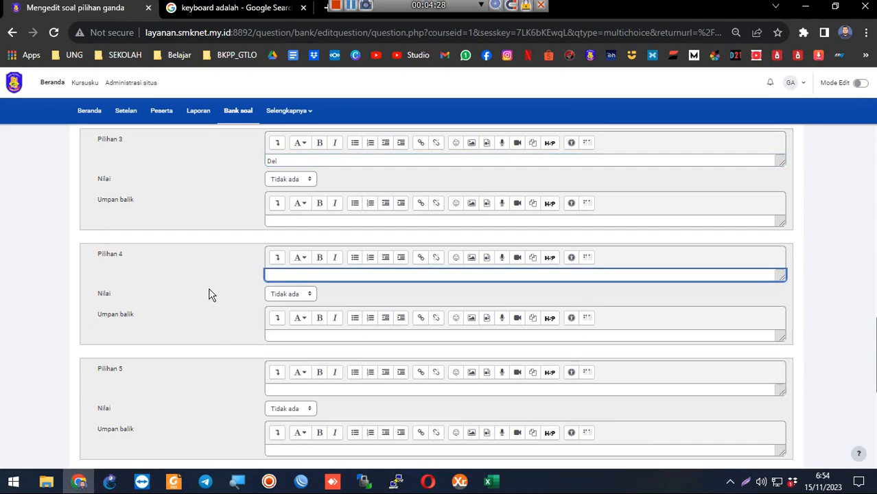
type("Space")
scroll(260, 356, "down", 2)
left_click(292, 277)
type("Enter")
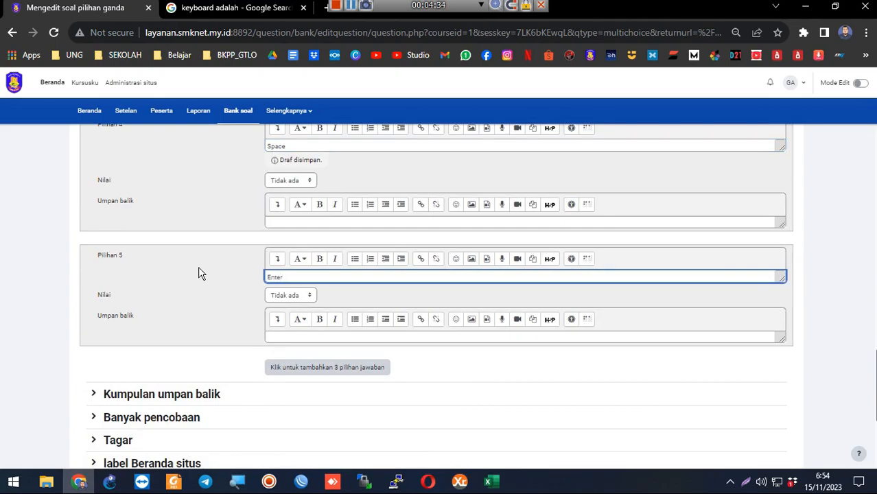
Look over the completed question form and save the question to the question bank.
scroll(211, 277, "up", 20)
scroll(172, 269, "down", 7)
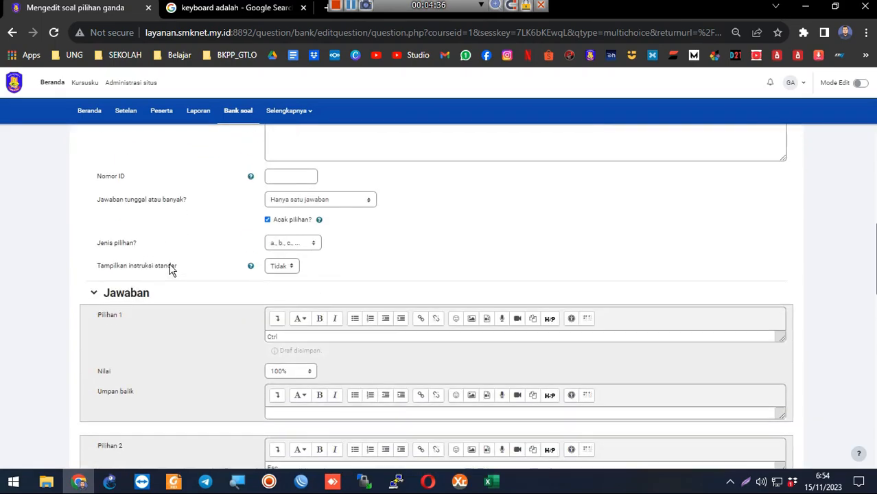
scroll(170, 269, "down", 11)
left_click(268, 302)
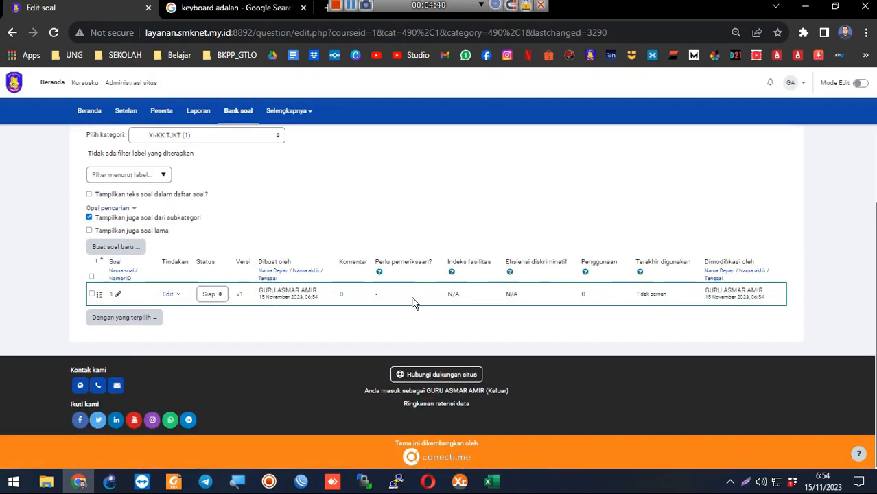
Open the preview (Pratinjau) of question 1 and examine its image, text and answer choices.
key("ctrl+plus")
key("ctrl+plus")
key("ctrl+plus")
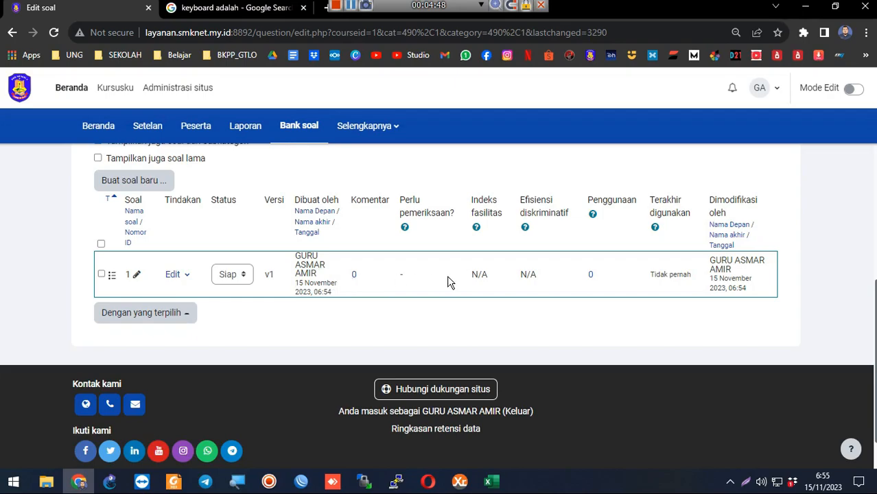
left_click(174, 278)
left_click(229, 316)
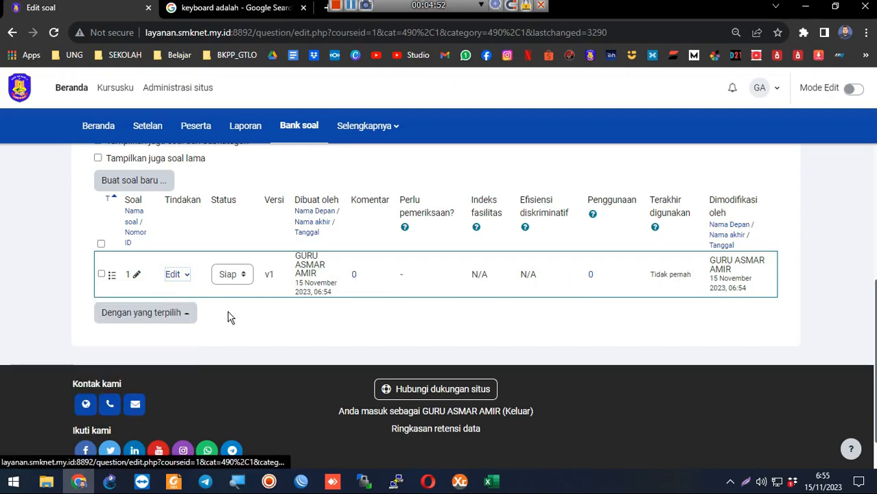
left_click(174, 274)
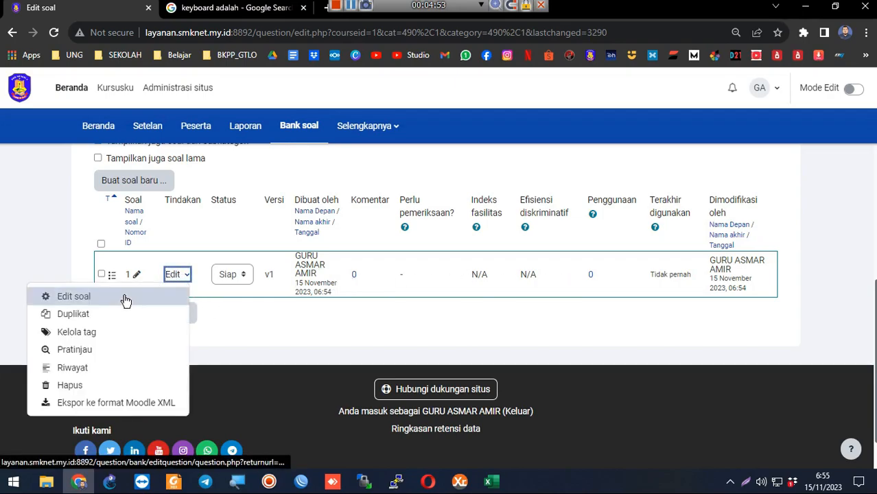
left_click(89, 352)
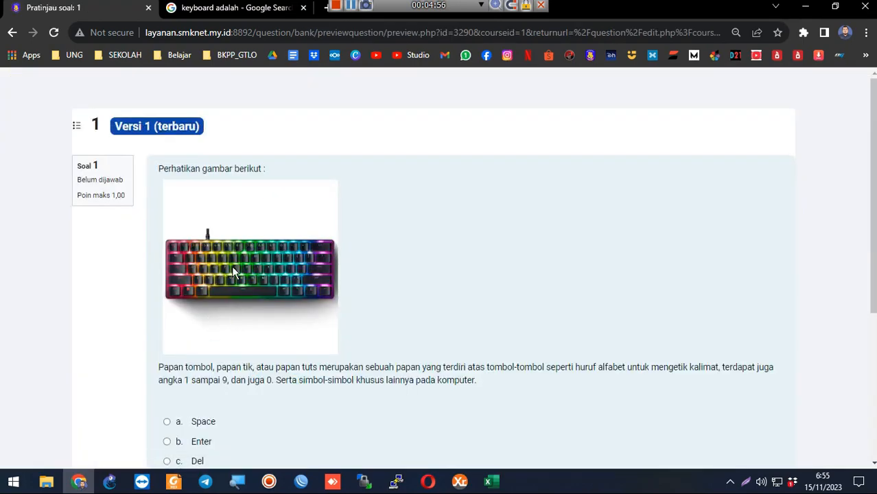
scroll(330, 374, "down", 2)
scroll(233, 254, "up", 2)
scroll(241, 282, "down", 2)
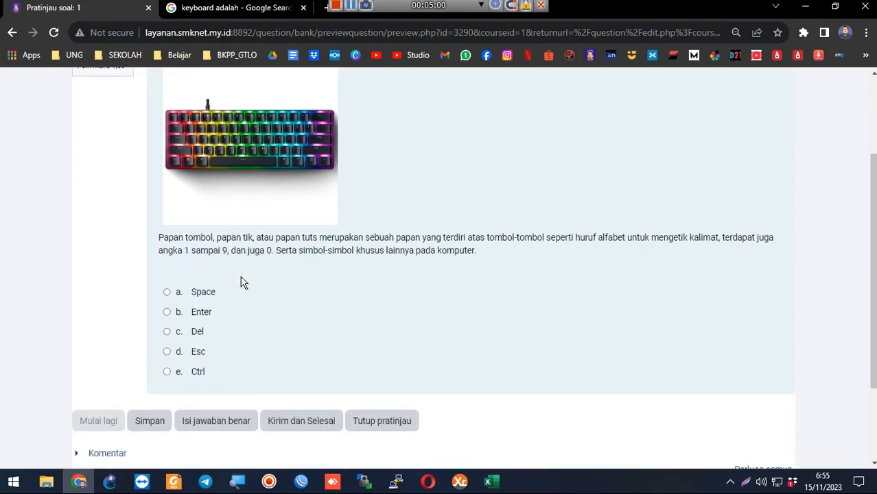
Recheck the question text in the preview, choose the answer "Enter" and submit the attempt with Kirim dan Selesai.
scroll(254, 263, "up", 2)
scroll(254, 266, "down", 2)
triple_click(221, 240)
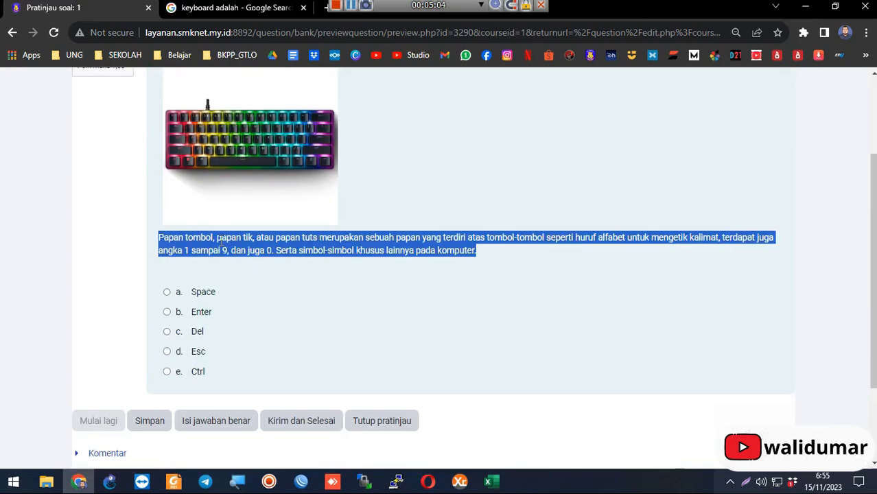
left_click(347, 329)
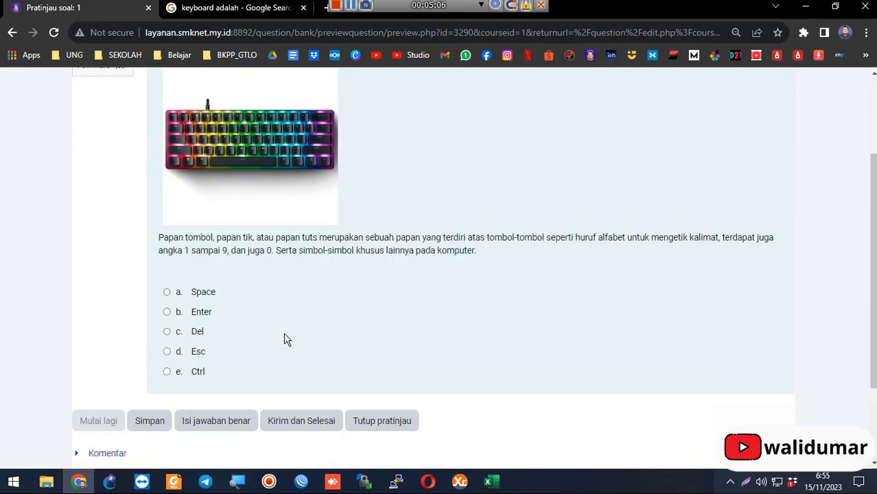
left_click(166, 311)
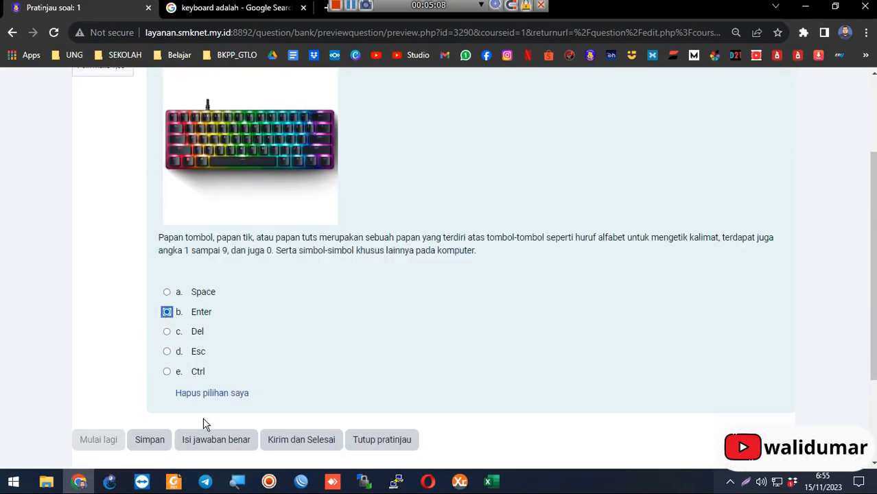
left_click(301, 439)
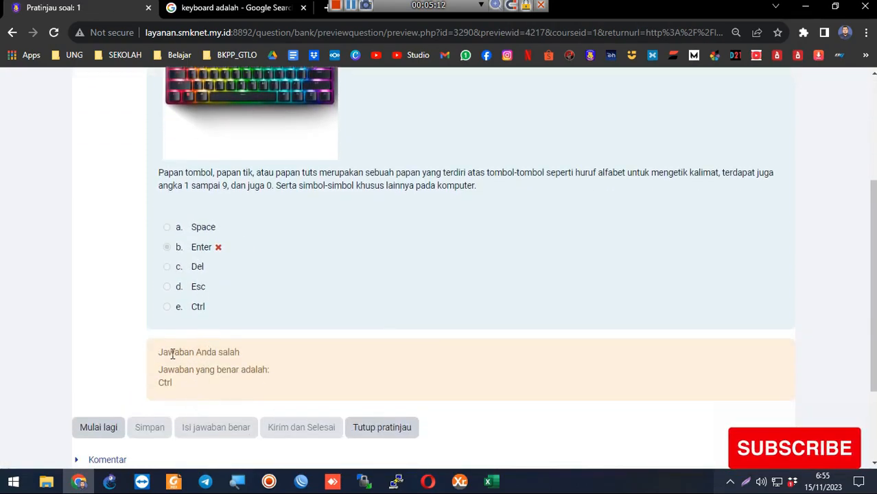
Read the feedback on the submitted answer and close the preview of question 1.
left_click_drag(148, 355, 276, 379)
left_click(283, 384)
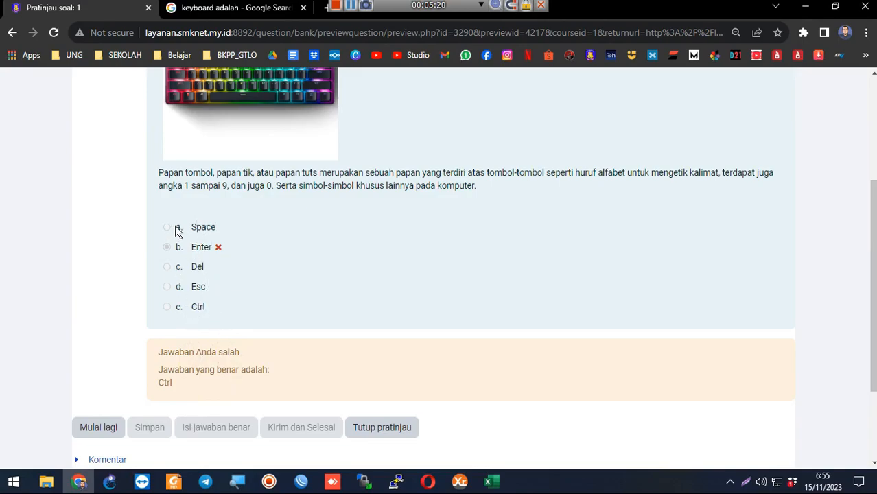
left_click(381, 427)
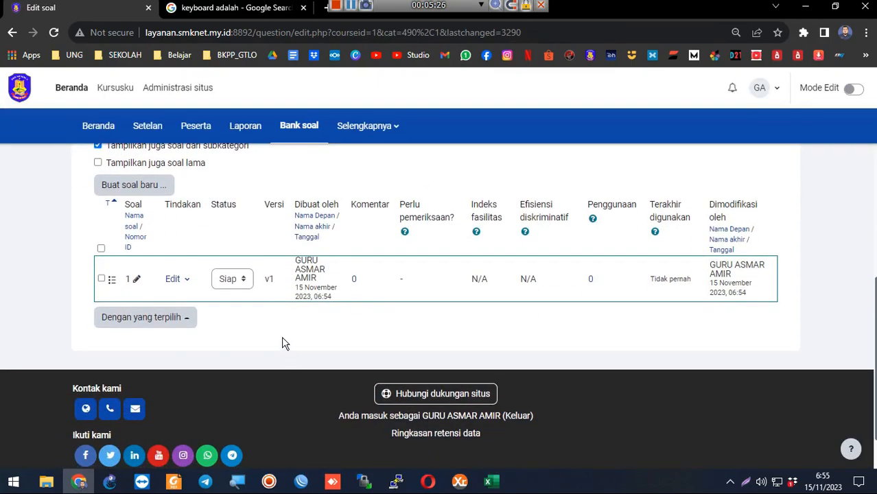
Create a new Benar/Salah question in the XI-KK TJKT category and name it 2.
left_click(154, 191)
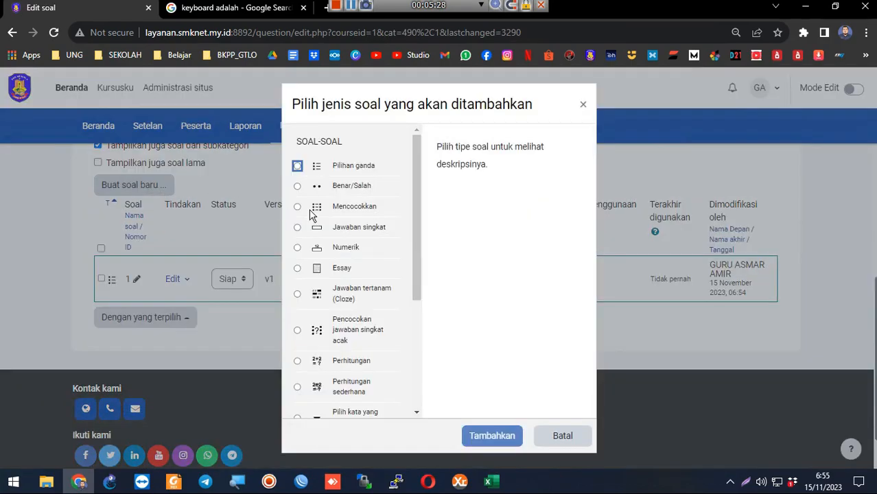
left_click(343, 188)
left_click(490, 436)
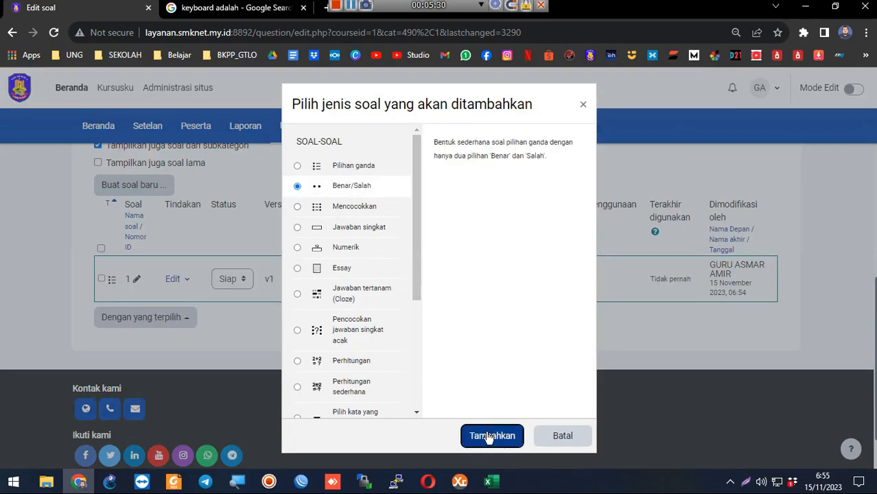
left_click(356, 329)
type("2")
left_click(274, 404)
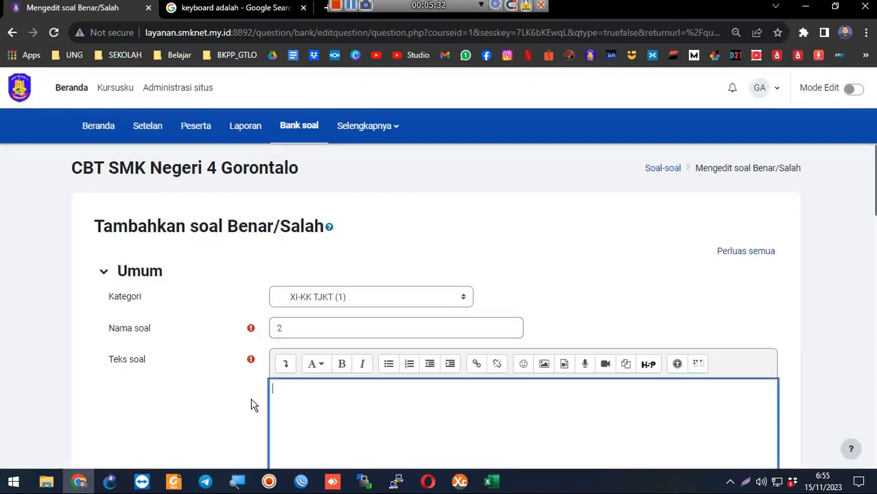
scroll(257, 405, "down", 2)
scroll(247, 399, "up", 1)
left_click_drag(299, 265, 219, 271)
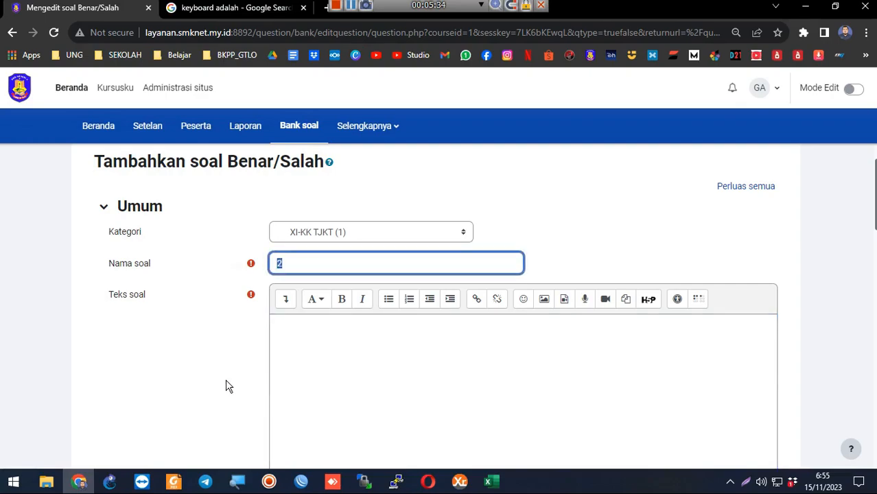
Enter the question text asking whether the head of the TKJ Kompetensi Keahlian is the named teacher, and reread it.
scroll(229, 387, "down", 1)
left_click(327, 326)
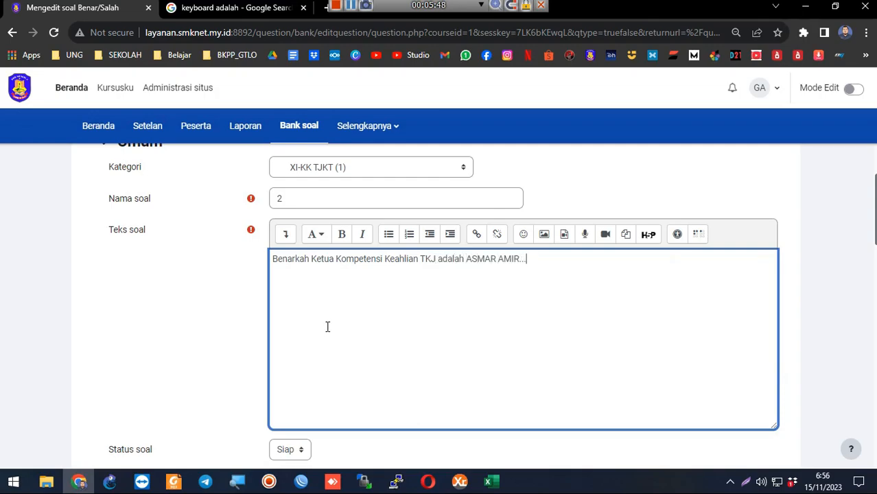
scroll(328, 327, "down", 9)
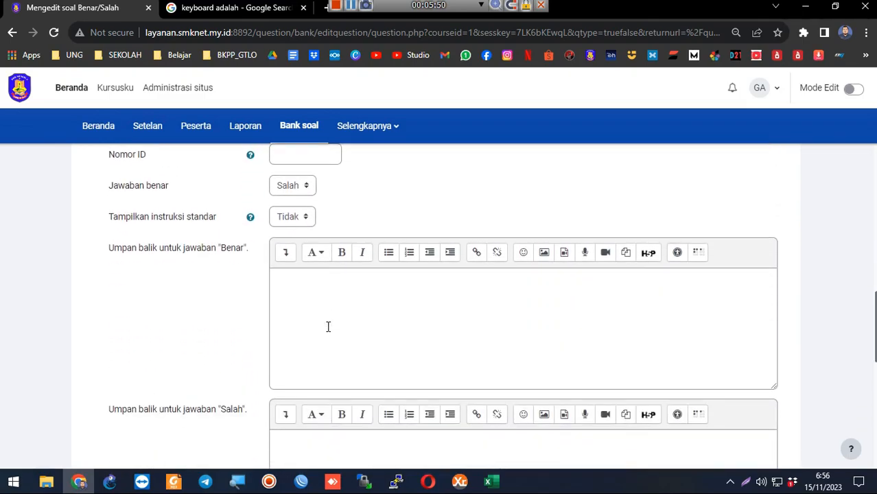
scroll(329, 332, "up", 3)
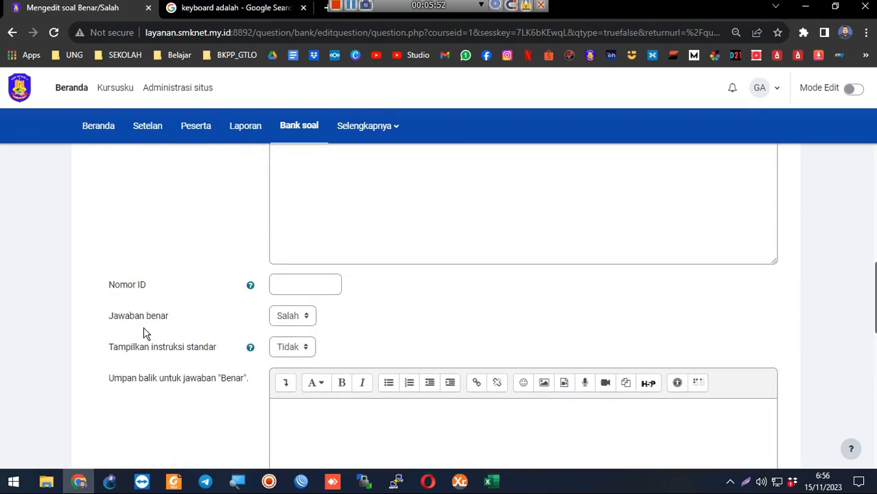
scroll(332, 322, "up", 6)
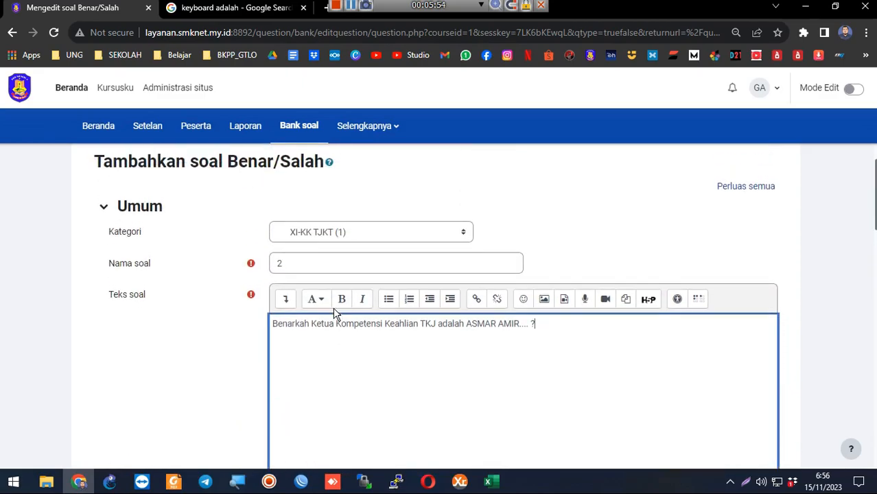
triple_click(308, 325)
triple_click(307, 325)
double_click(307, 325)
left_click(308, 325)
left_click(350, 352)
Set the correct answer (Jawaban benar) to Benar and save question 2 to the question bank.
scroll(247, 374, "down", 5)
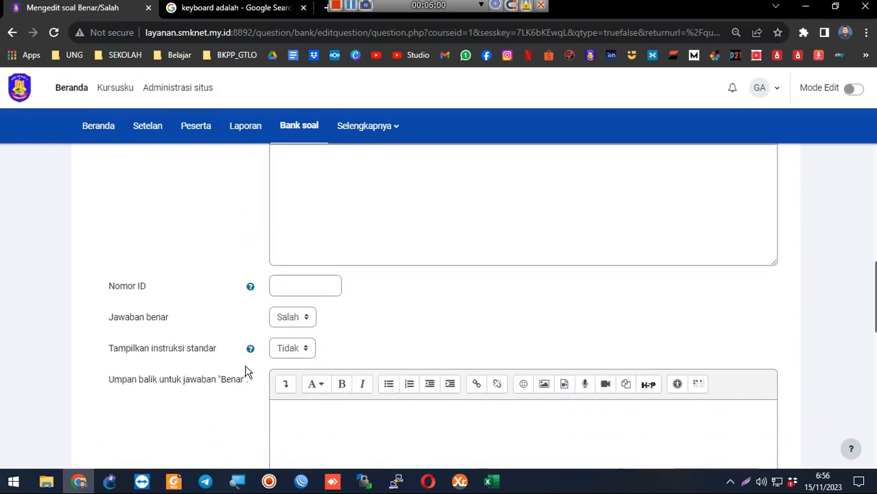
left_click(292, 317)
left_click(288, 343)
left_click(373, 333)
scroll(215, 298, "up", 9)
scroll(215, 299, "down", 11)
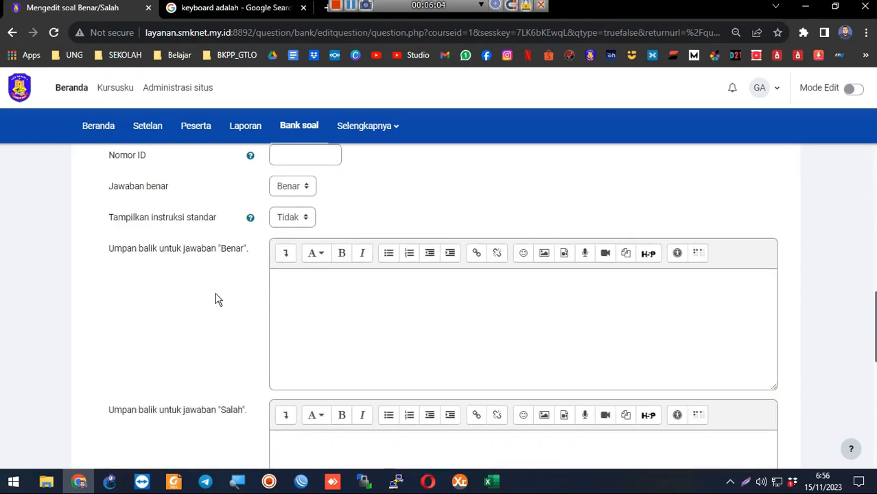
scroll(217, 298, "down", 10)
left_click(294, 254)
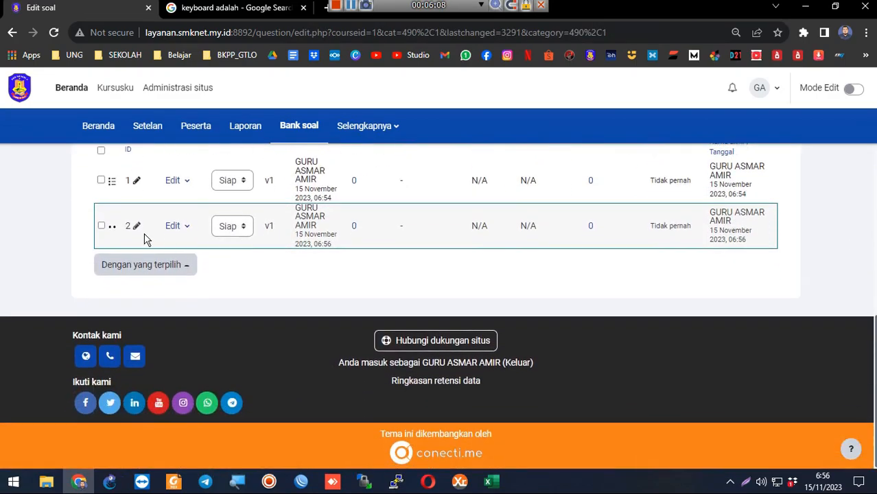
Preview question 2, submit the answer Salah and read the feedback.
left_click(172, 230)
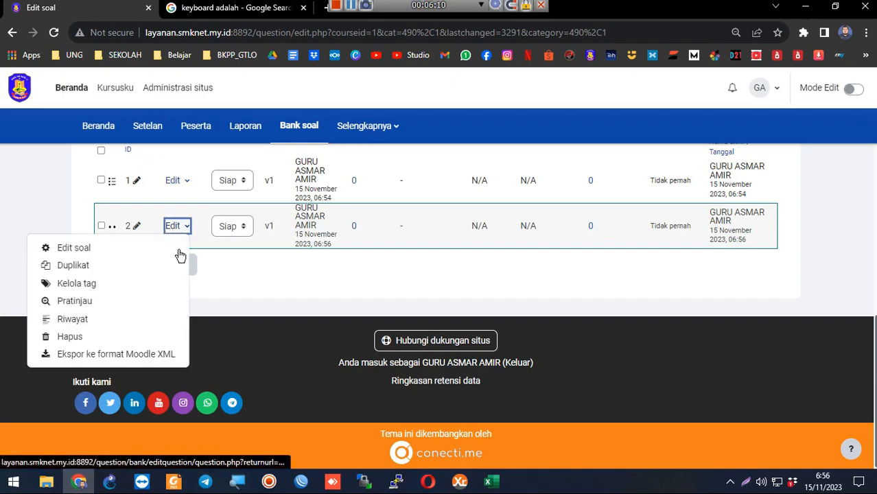
left_click(127, 303)
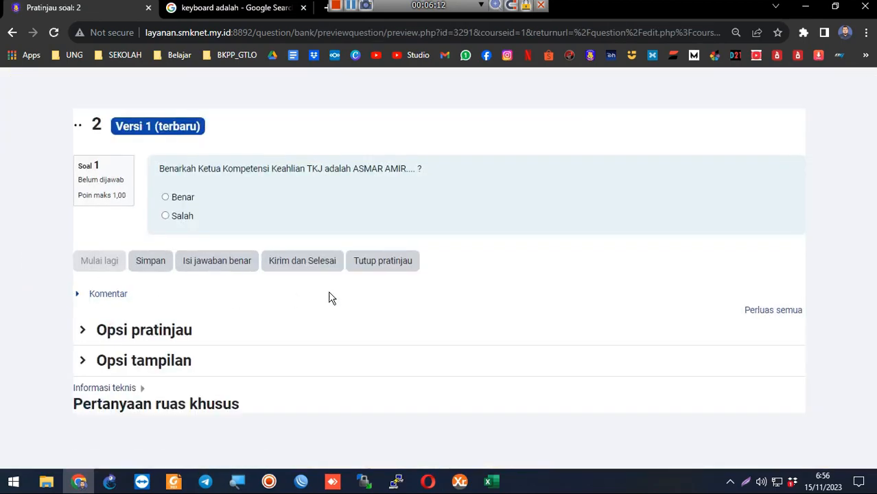
left_click_drag(157, 174, 439, 171)
left_click(439, 172)
left_click(165, 196)
left_click(253, 270)
left_click(302, 264)
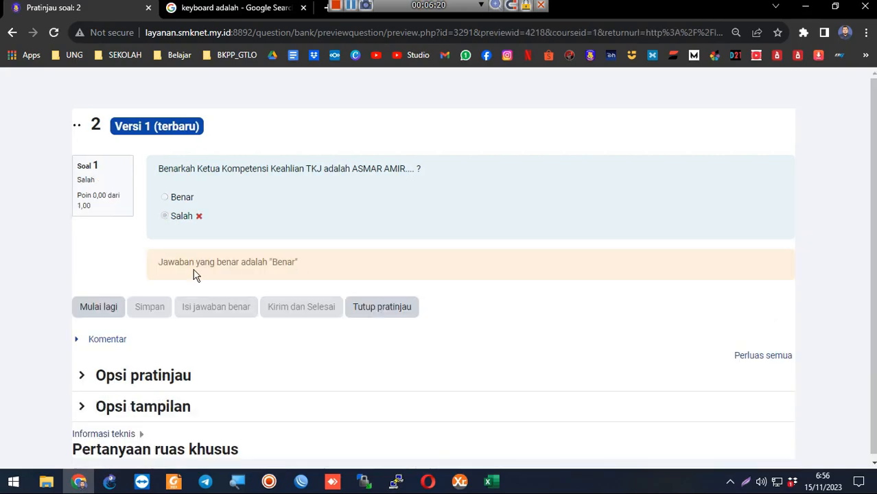
double_click(276, 263)
left_click(205, 219)
Restart the preview attempt, submit the answer Benar, check the feedback and close the preview.
left_click(98, 307)
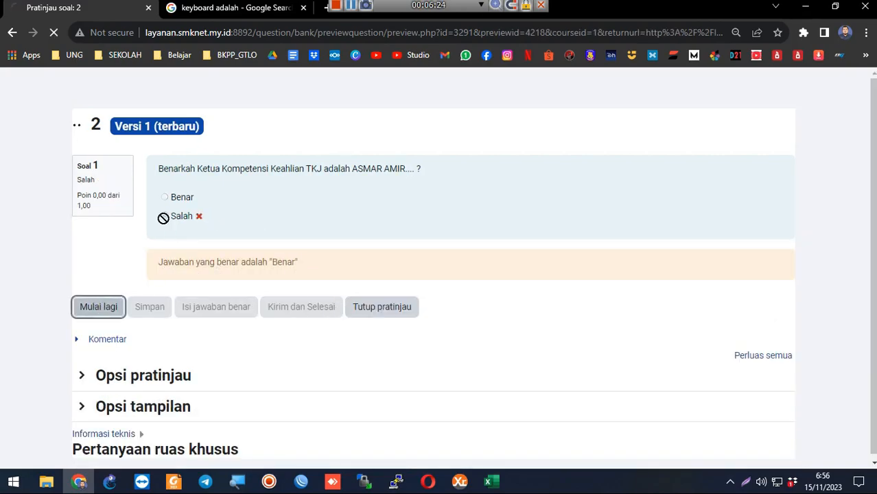
left_click(166, 197)
left_click(244, 266)
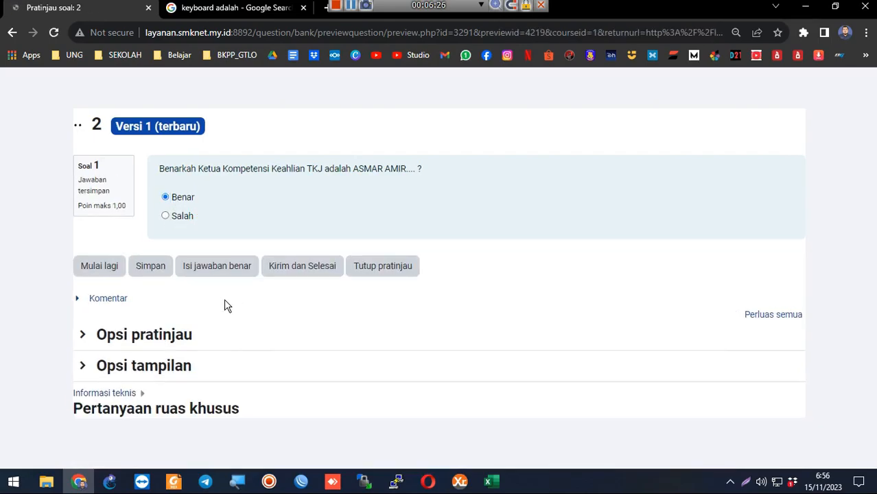
left_click(299, 270)
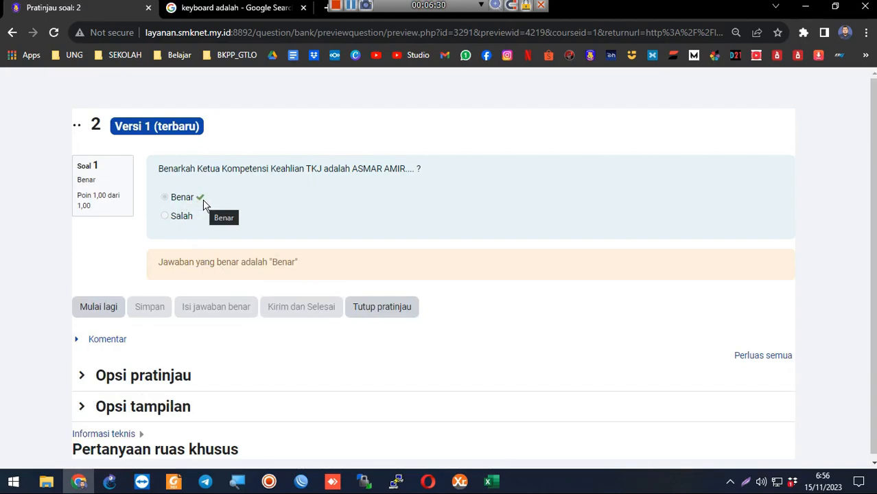
left_click(377, 313)
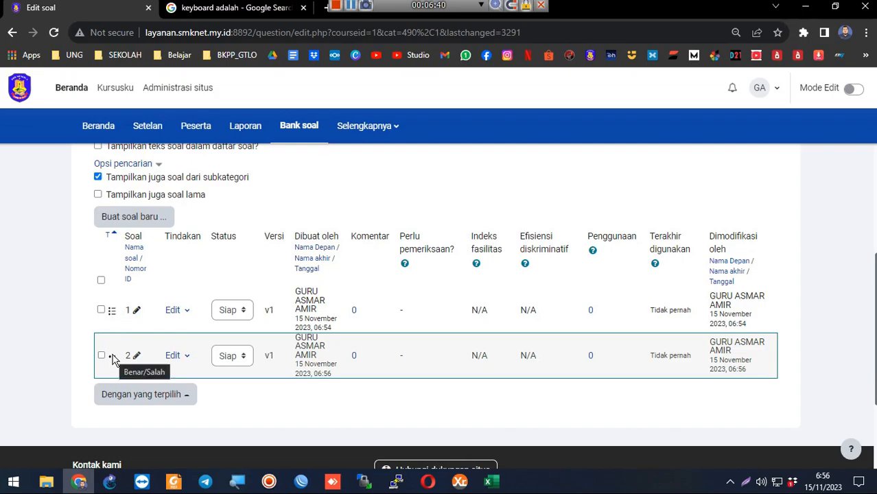
Create a new Mencocokkan question in the XI-KK TJKT category and name it 3.
scroll(114, 343, "up", 2)
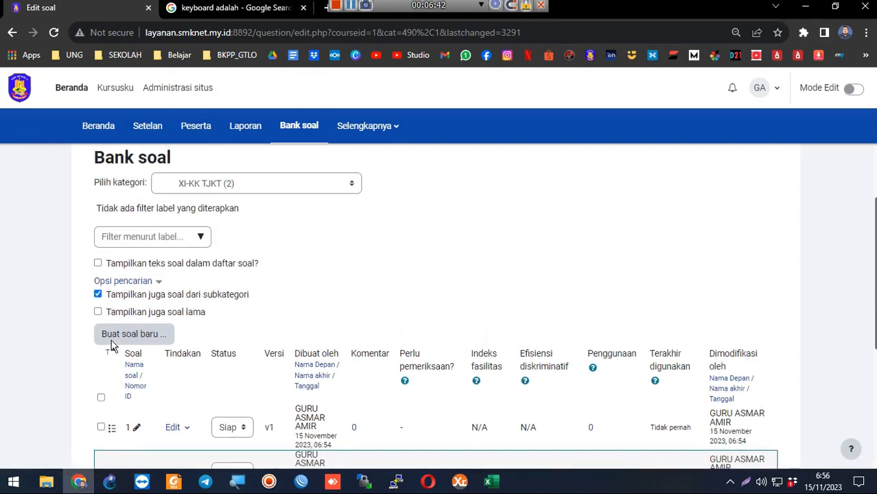
left_click(130, 346)
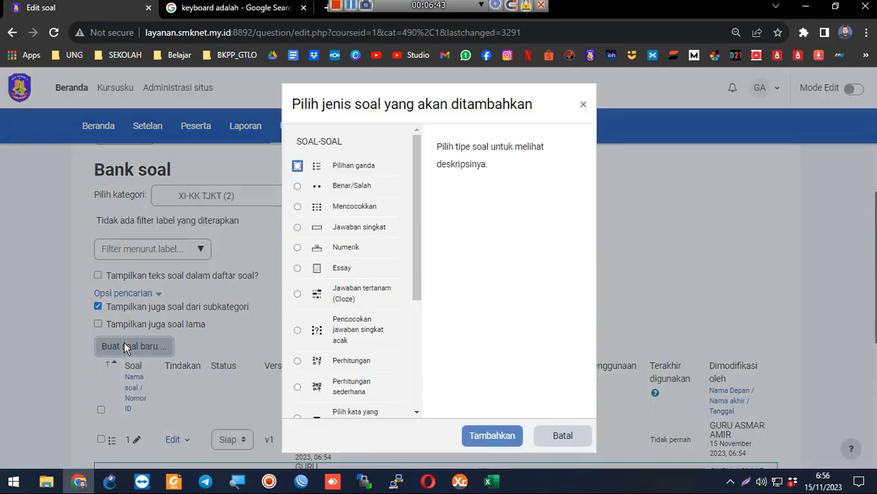
left_click(346, 207)
left_click(473, 439)
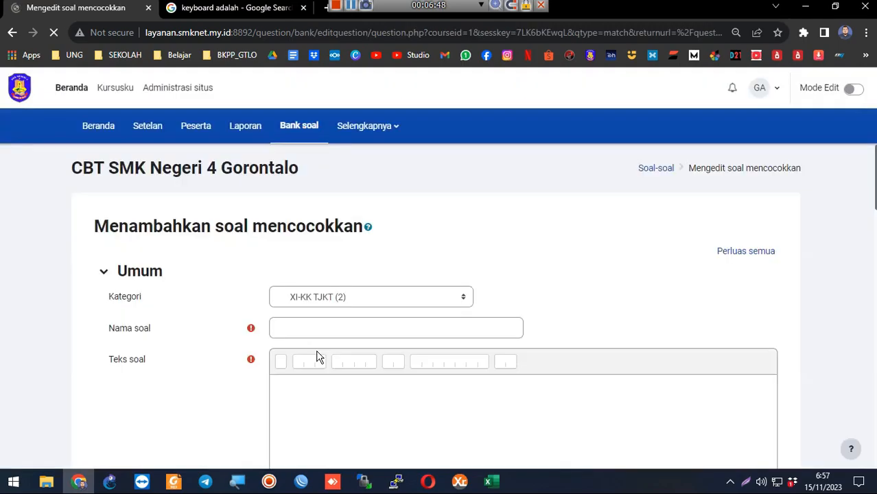
scroll(317, 356, "down", 2)
left_click(337, 199)
type("3")
Enter the question text "Cocokkan Perangkat dan Fungsi dari Komponen Komputer Berikut :".
left_click(359, 299)
type("Cocokkan Fungsi dan Ke")
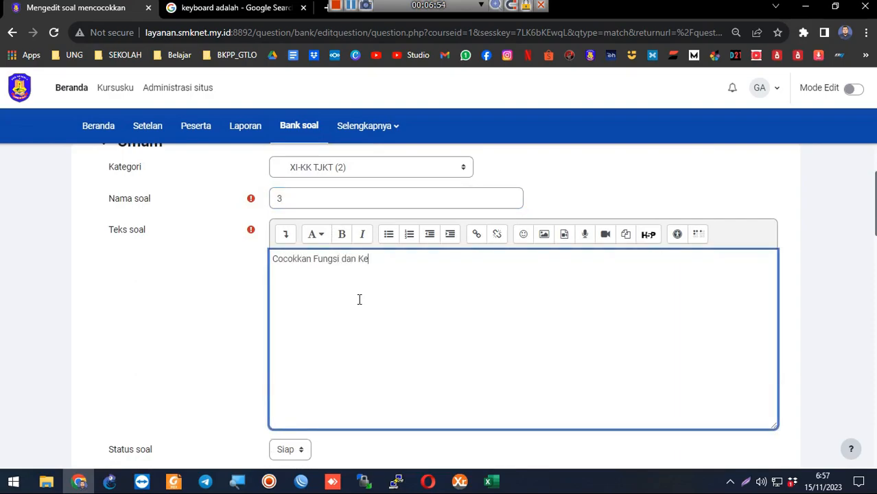
key("BackSpace")
key("BackSpace")
key("BackSpace")
key("BackSpace")
key("BackSpace")
key("BackSpace")
key("BackSpace")
key("BackSpace")
key("BackSpace")
key("BackSpace")
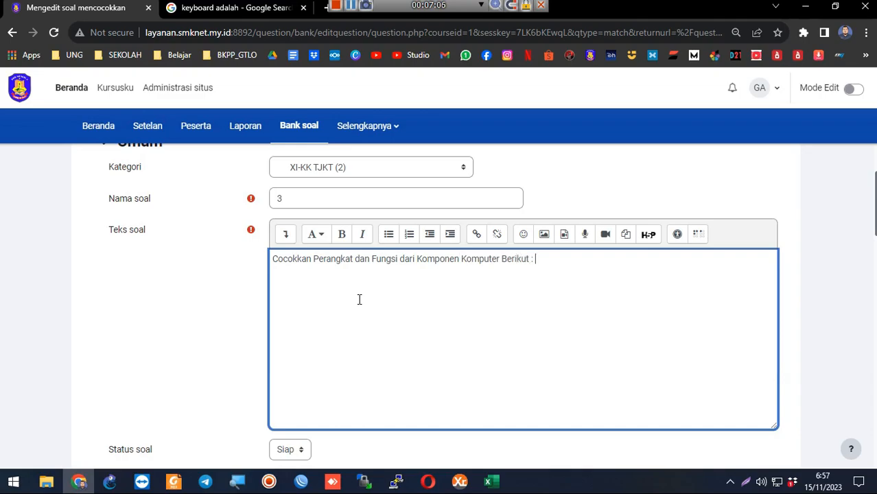
Fill in Soal 1 with "Berfungsi untuk mengetik" and its answer "Keyboard".
scroll(359, 300, "down", 10)
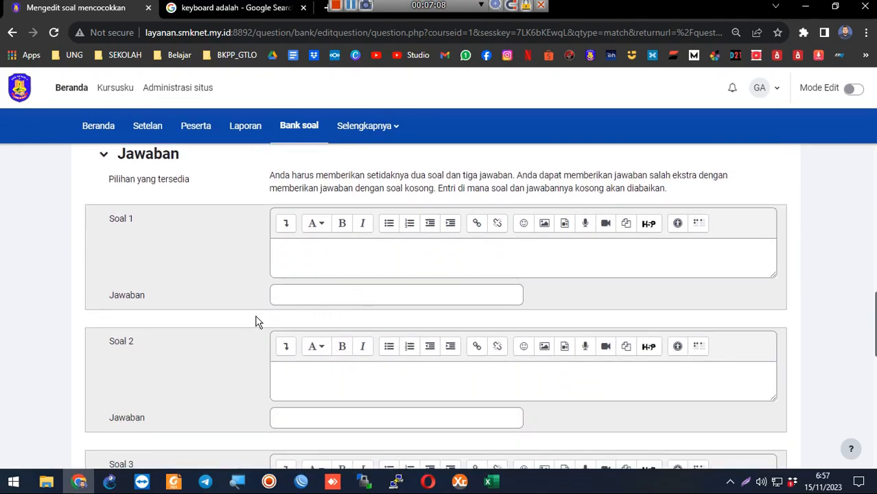
left_click(315, 267)
scroll(233, 288, "up", 3)
scroll(226, 291, "down", 3)
type("Key")
key("BackSpace")
key("BackSpace")
key("BackSpace")
type("Berfungsi ")
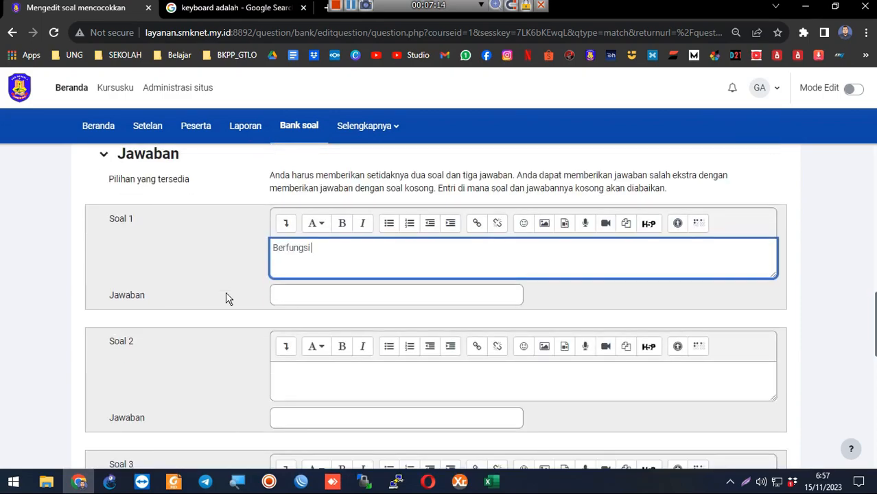
type("untuk mengetik")
key("Tab")
type("Keyboard")
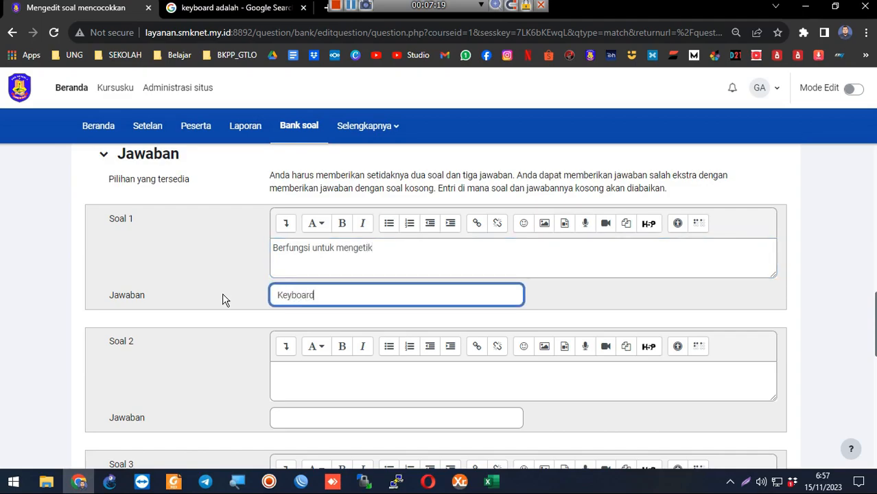
Fill in Soal 2 with "Berfungsi untuk mencetak Dokumen" and its answer "Printer".
scroll(327, 265, "down", 2)
type("Berfung")
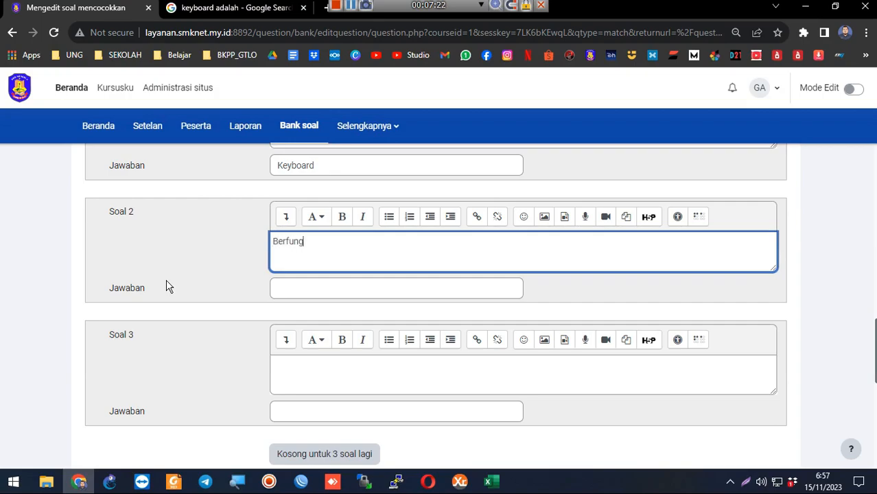
type("si untuk men")
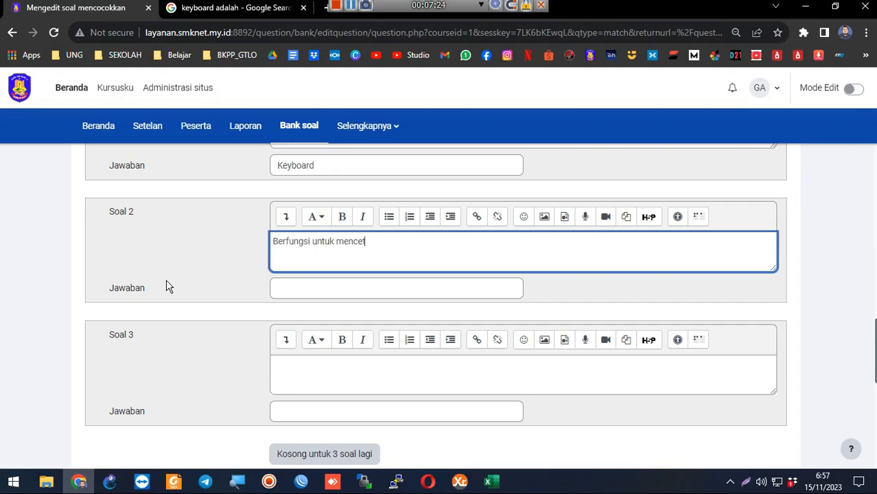
type("cetak Dokumen")
key("Tab")
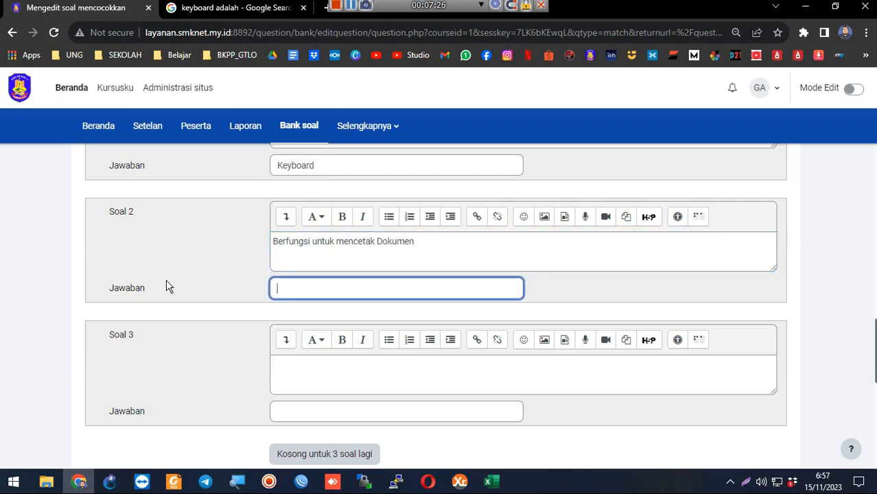
type("Printer")
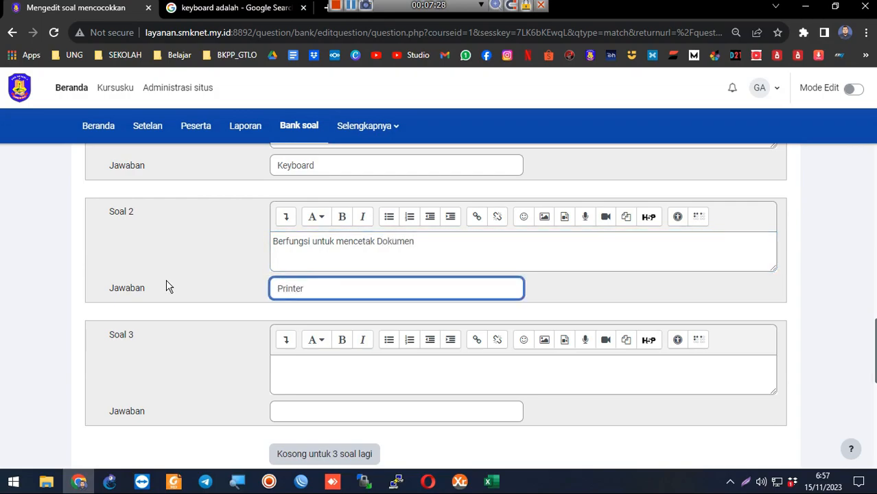
Fill in Soal 3 with "Berfungsi untuk mendengarkan Audio" and its answer "Speaker".
scroll(166, 286, "down", 2)
left_click(287, 236)
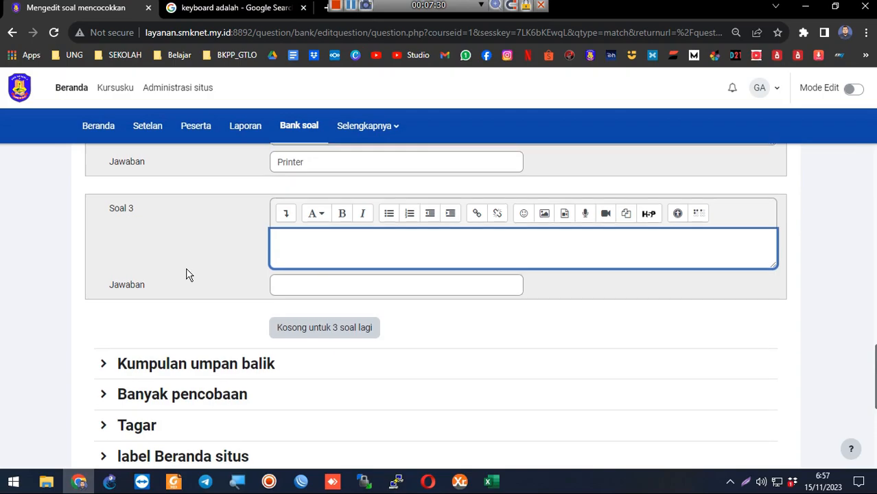
scroll(186, 273, "up", 2)
scroll(187, 274, "down", 1)
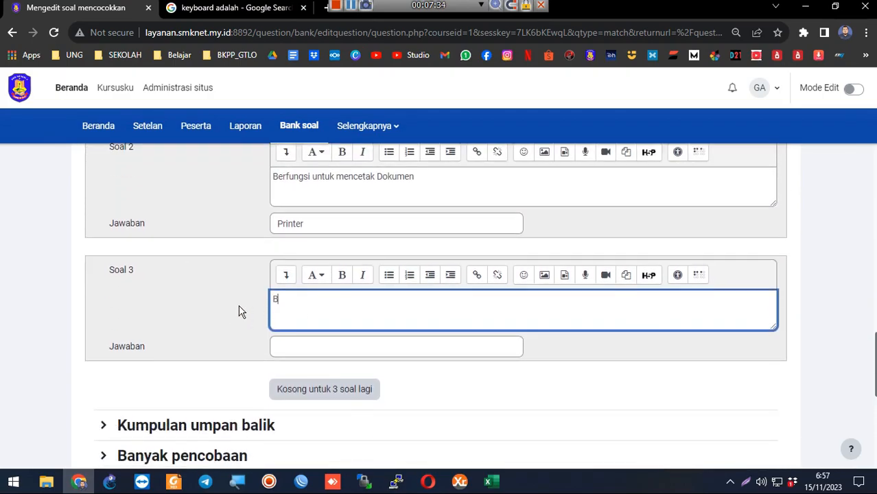
type("ntuk mendengarka")
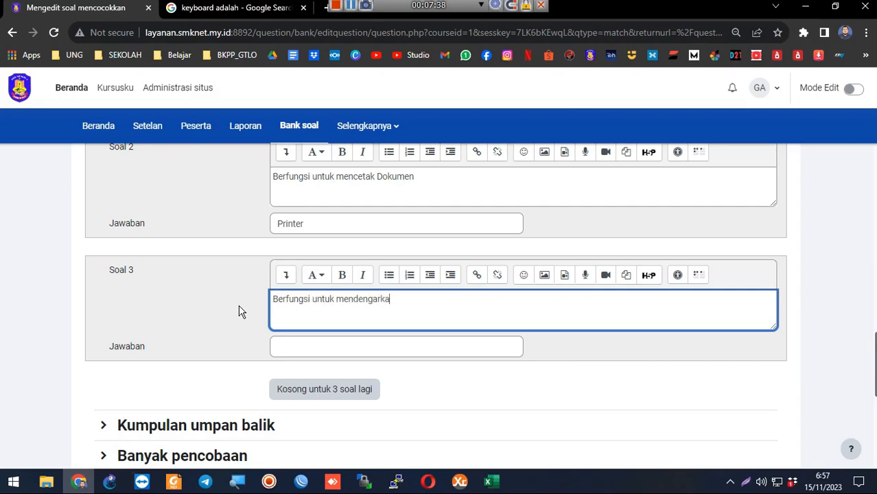
key("Tab")
type("Spe")
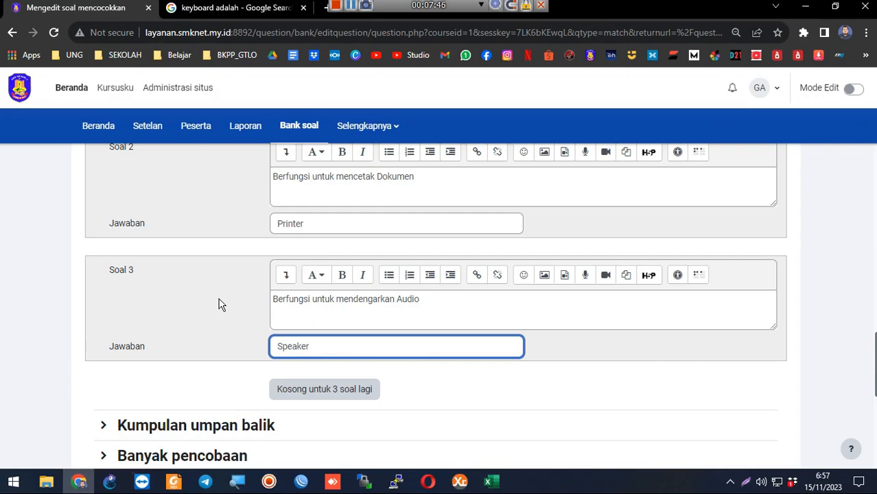
key("Return")
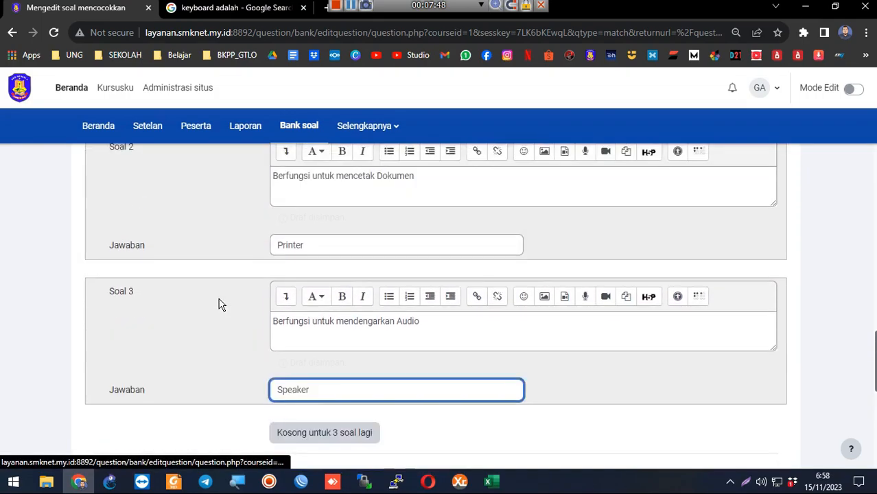
Review the three filled pairs and add three more blank question-and-answer entries to the matching question.
scroll(223, 302, "down", 2)
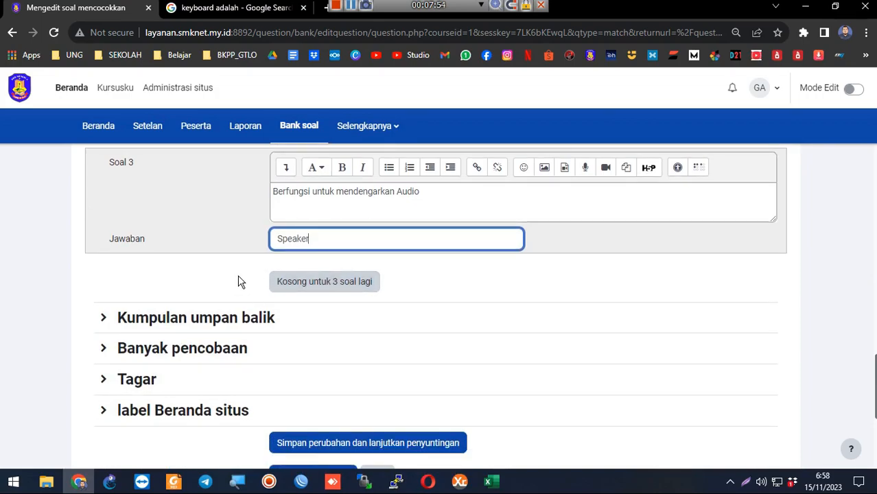
scroll(240, 281, "up", 4)
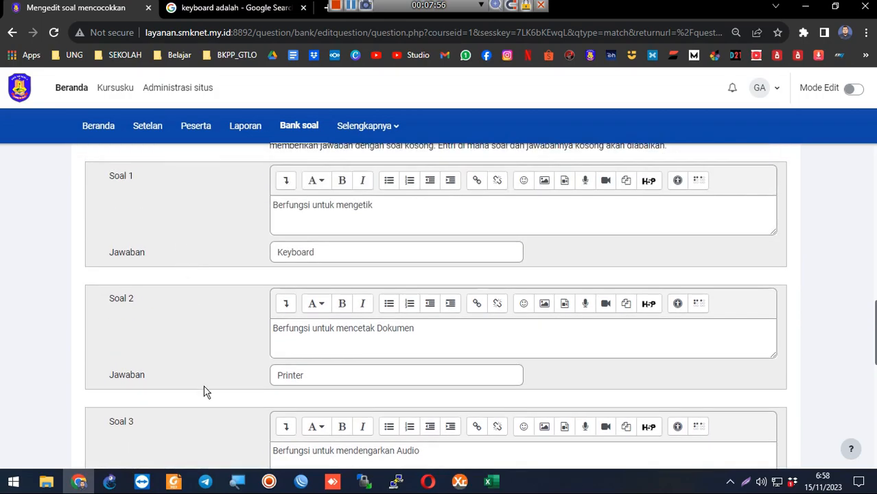
scroll(199, 371, "down", 3)
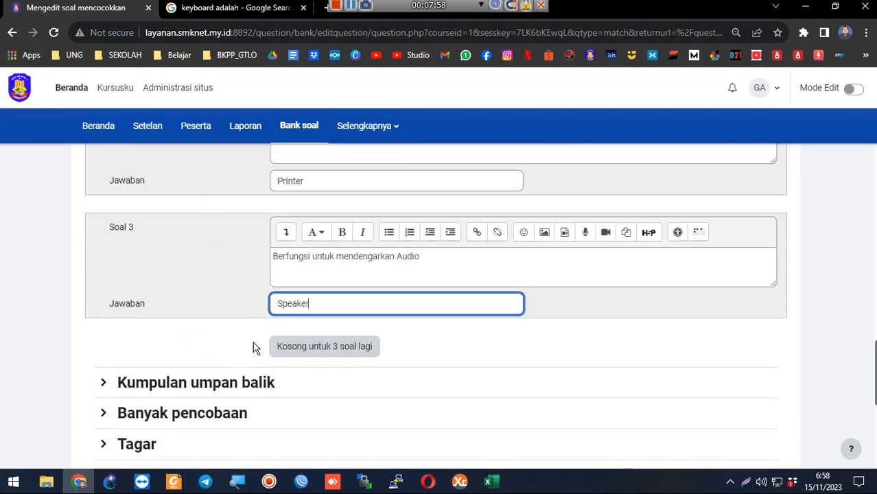
left_click(324, 346)
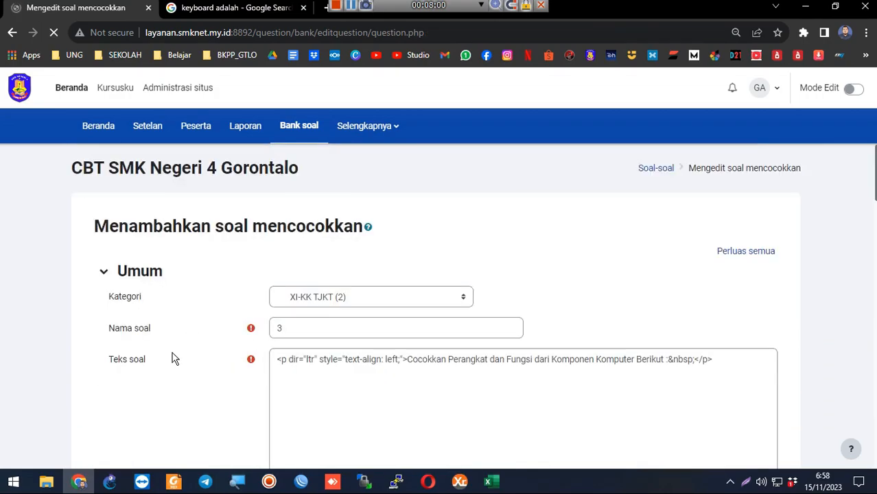
Fill in Soal 4 with "Berfungsi untuk menangkap gambar" and its answer "Webcam".
scroll(173, 358, "down", 15)
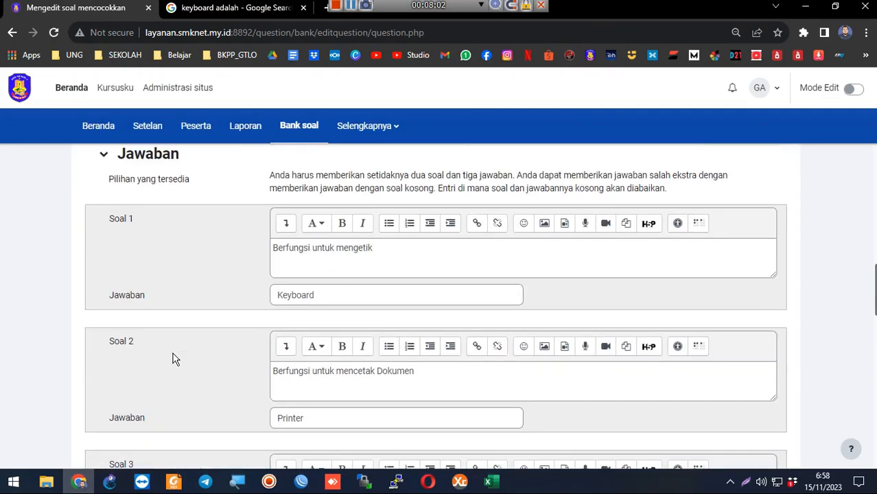
scroll(174, 358, "down", 5)
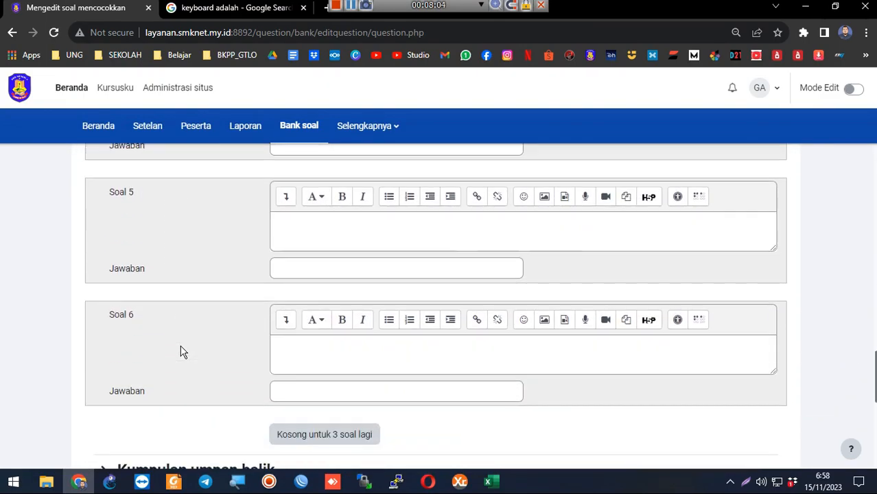
scroll(288, 355, "up", 5)
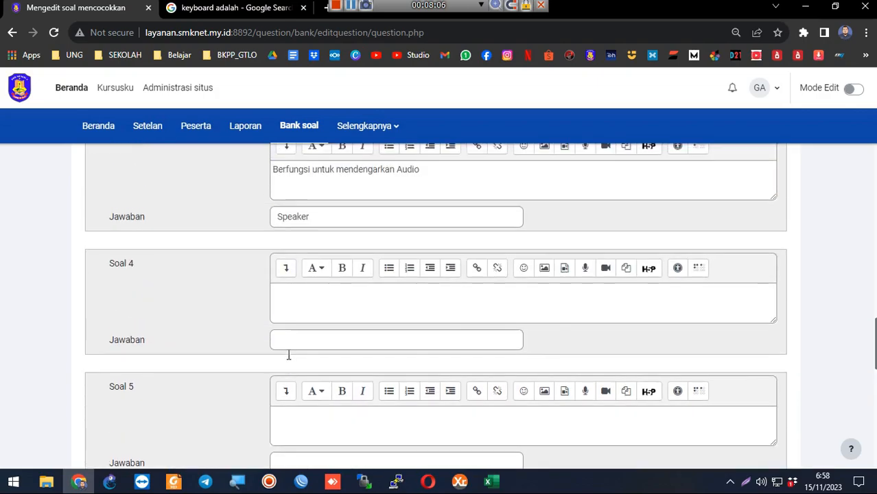
scroll(292, 355, "down", 2)
left_click(340, 369)
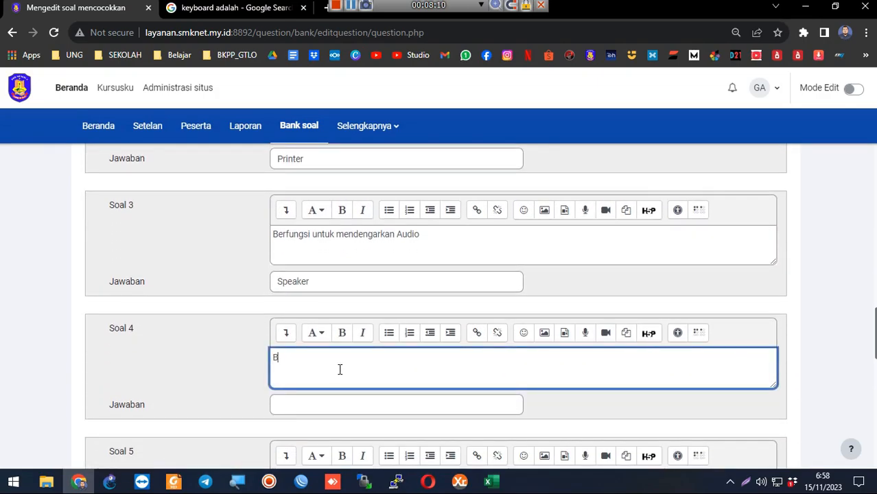
type("Berfungsi untuk menangkap gambar")
key("Tab")
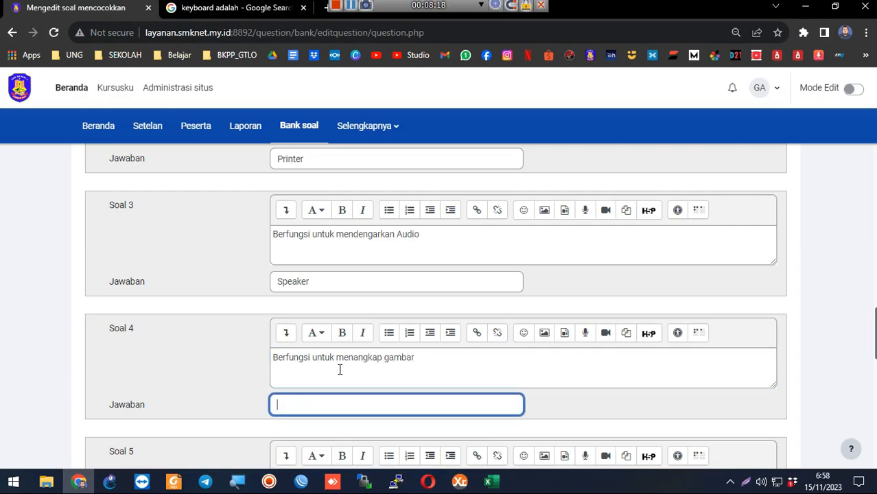
Fill in Soal 5 with "Berfungsi untuk menampilkan gambar" and its answer "Monitor".
scroll(352, 381, "down", 2)
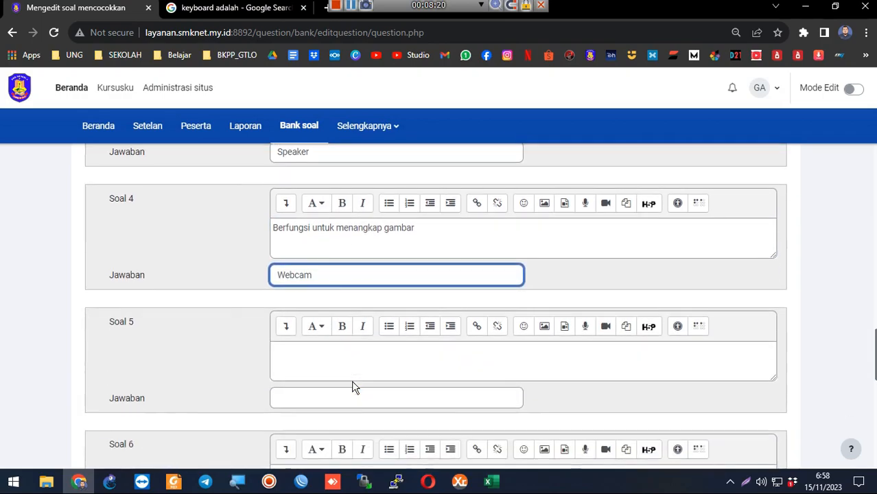
type("ertf")
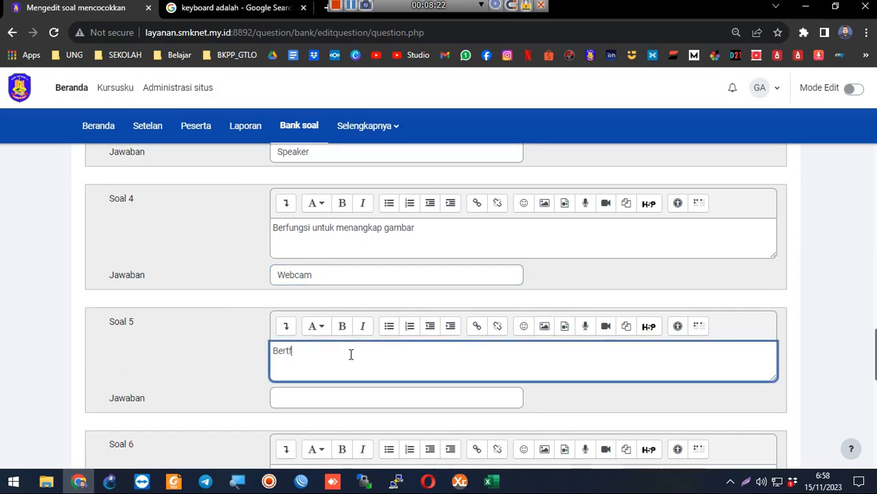
key("BackSpace")
type("fungsi untuk")
type("M")
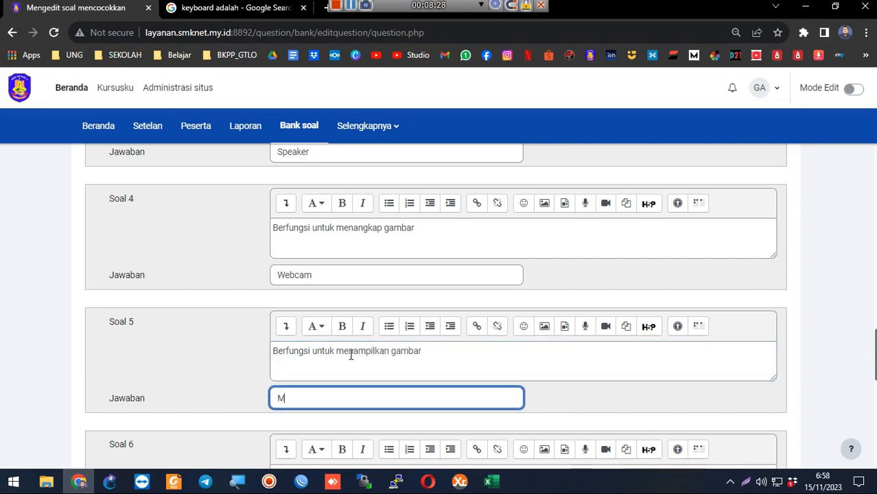
Leave Soal 6 blank and save the matching question to the question bank.
scroll(260, 384, "down", 10)
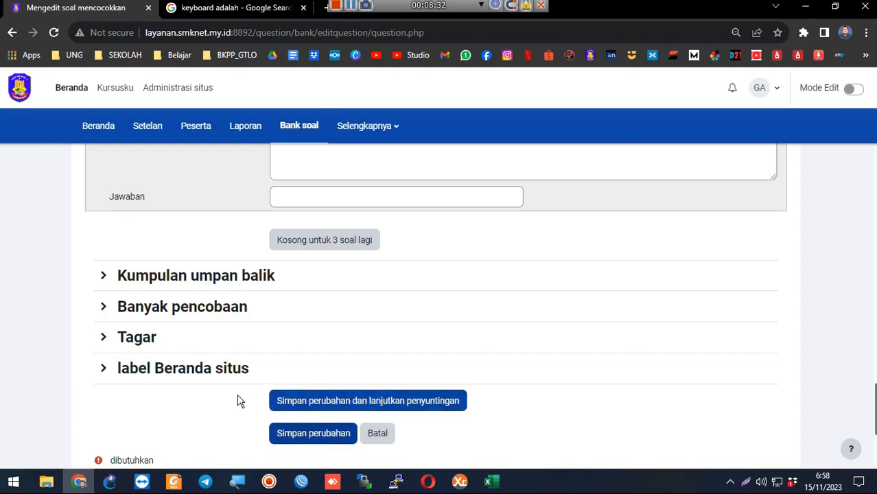
scroll(254, 394, "down", 2)
left_click(308, 310)
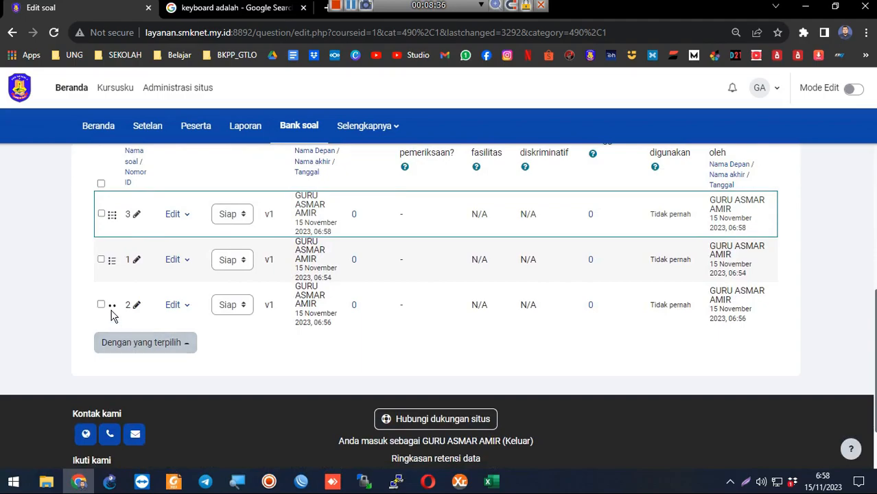
Open the preview of matching question 3 from the question list.
left_click(177, 217)
left_click(268, 374)
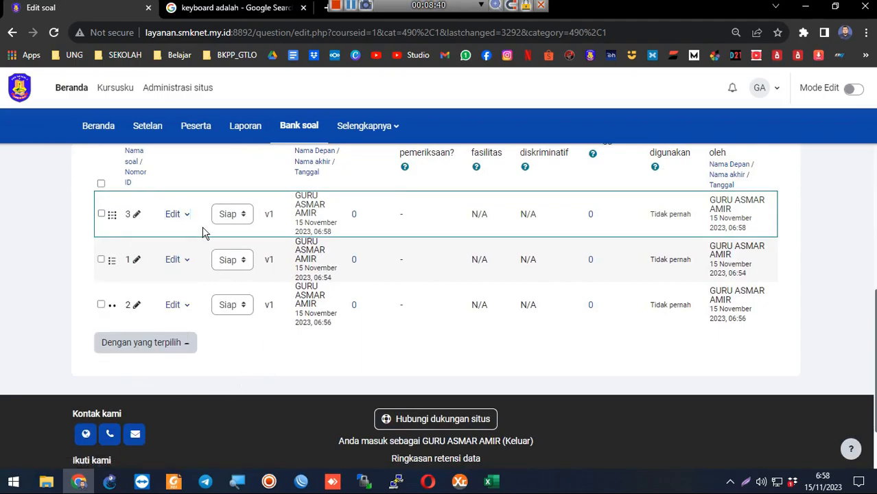
left_click(180, 214)
left_click(75, 288)
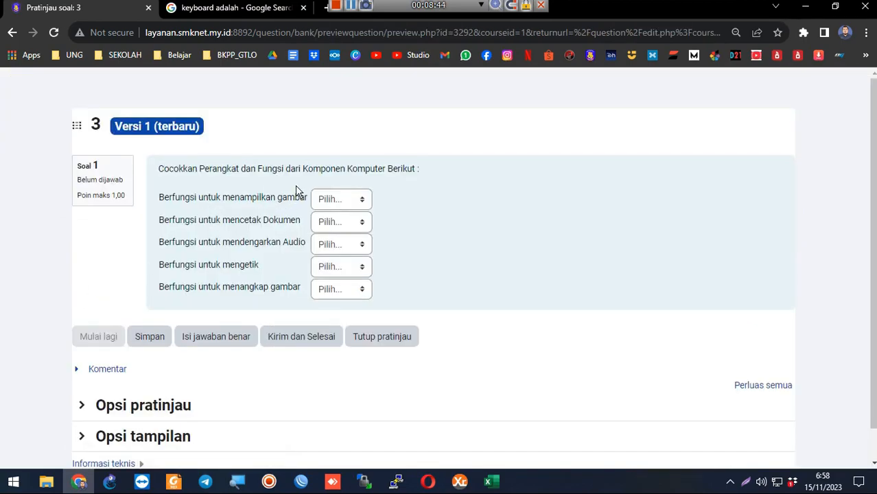
Match "Berfungsi untuk menampilkan gambar" with Monitor and "Berfungsi untuk mencetak Dokumen" with Printer in the preview.
left_click(341, 199)
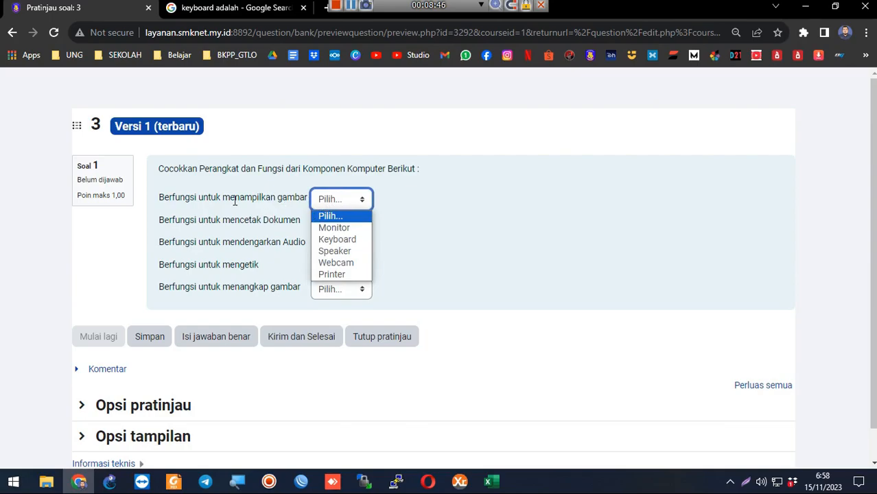
left_click(226, 199)
left_click_drag(197, 198, 287, 197)
left_click(328, 198)
left_click(341, 227)
left_click(361, 223)
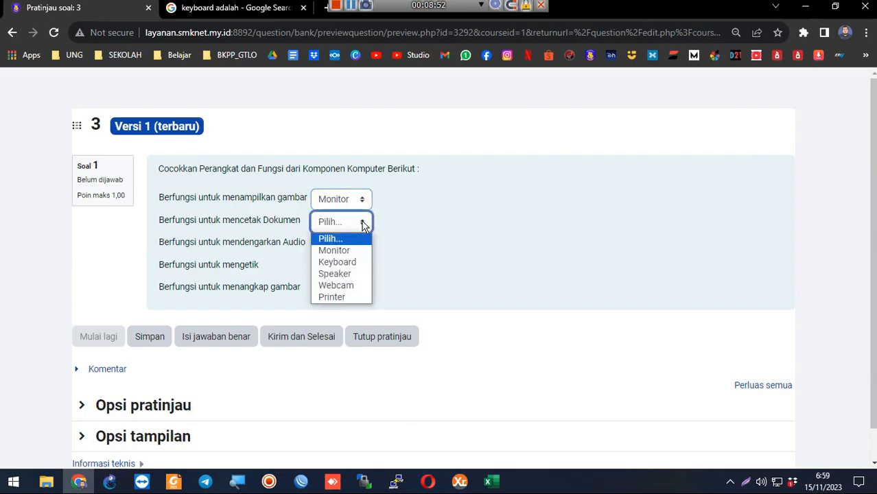
left_click(355, 297)
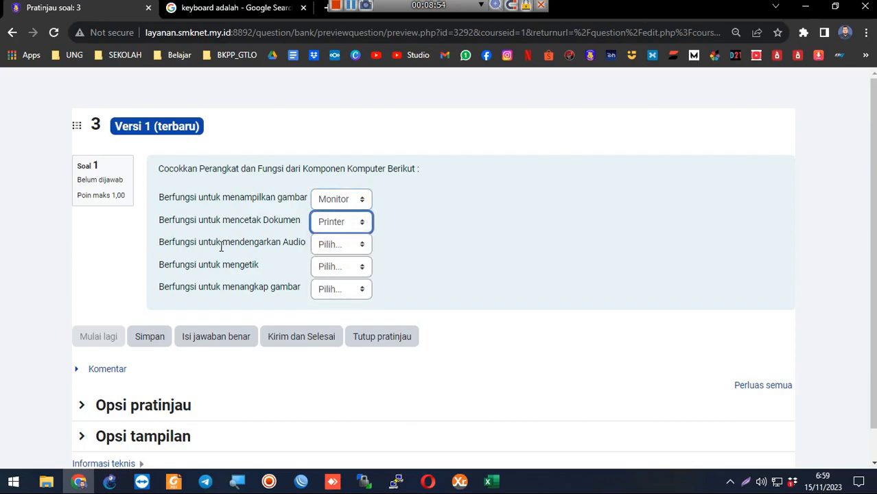
Match "mendengarkan Audio" with Speaker, "mengetik" with Keyboard and "menangkap gambar" with Webcam in the preview.
left_click(345, 250)
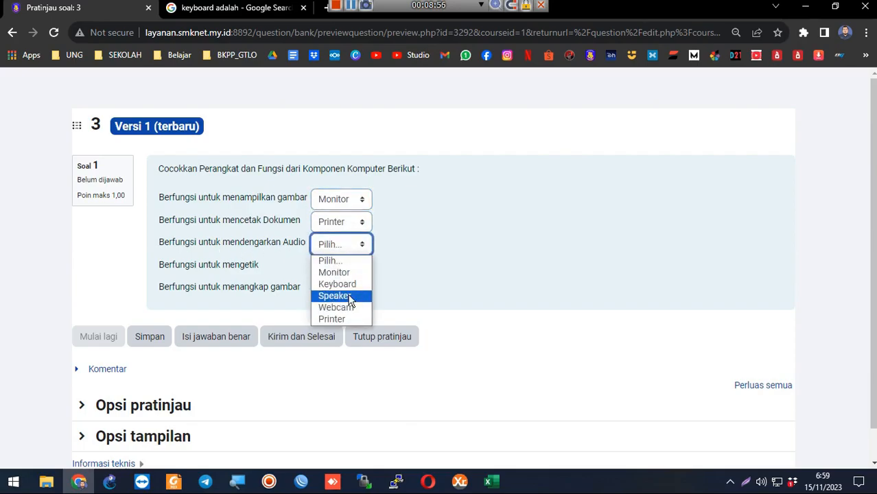
left_click(334, 296)
left_click(326, 270)
left_click(337, 306)
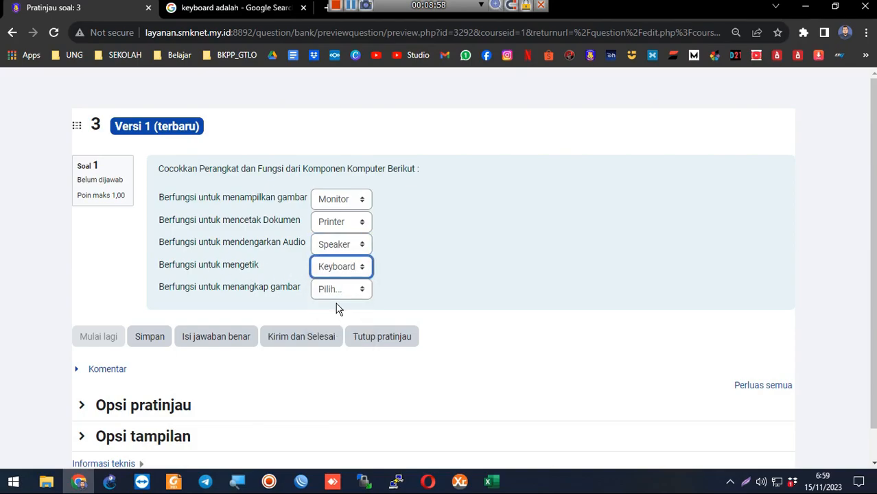
left_click(342, 291)
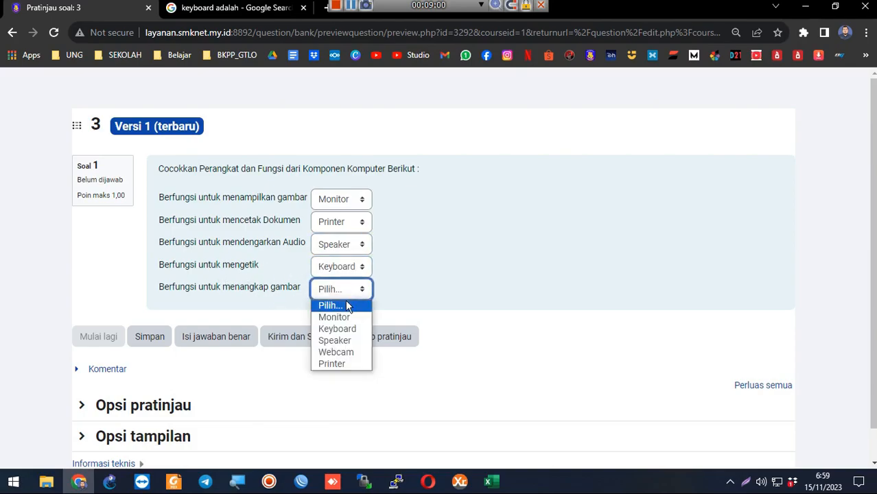
left_click(356, 353)
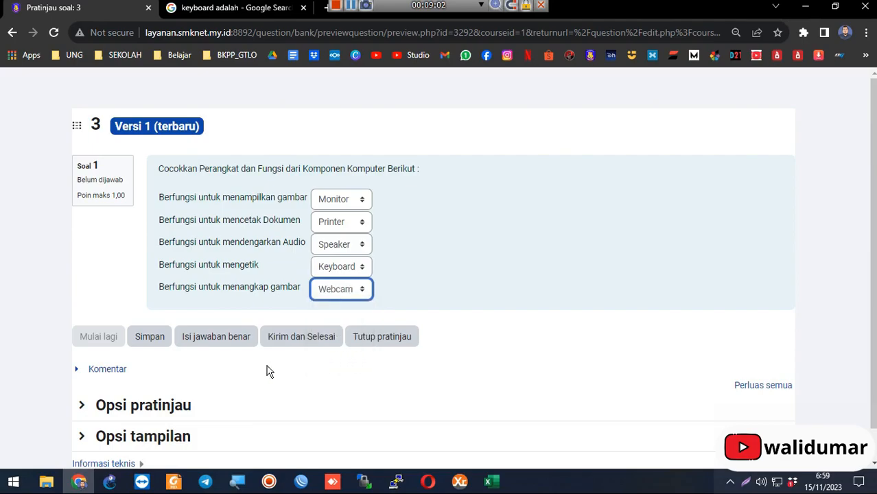
Submit and finish the matching attempt, check the feedback and close the preview.
left_click(293, 341)
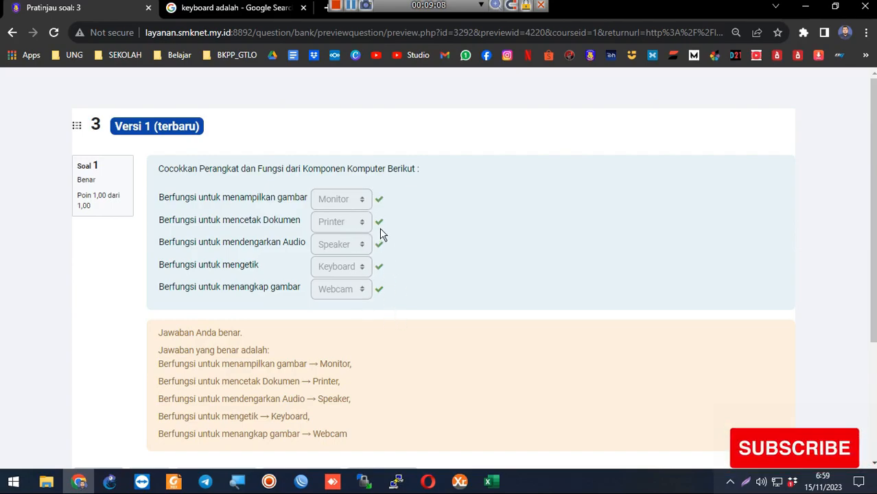
scroll(303, 297, "down", 3)
scroll(303, 298, "up", 3)
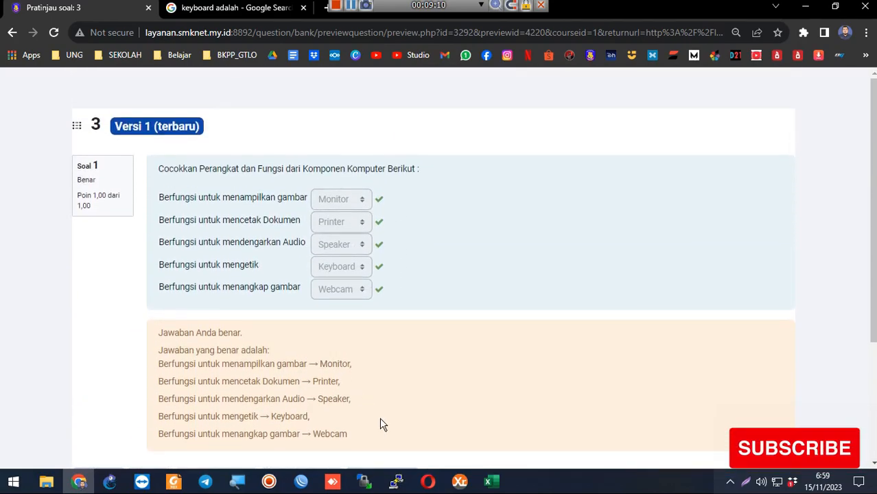
scroll(382, 424, "down", 3)
left_click(372, 307)
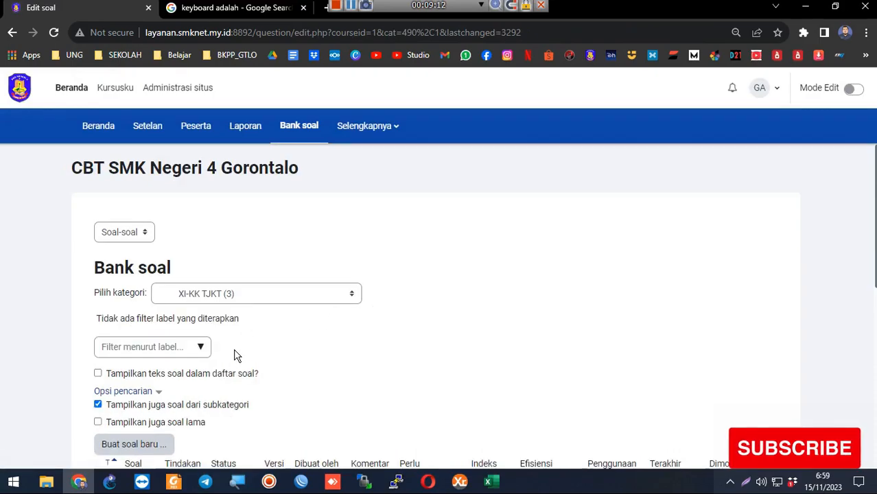
Add a new short-answer (Jawaban singkat) question to the XI-KK TJKT category.
scroll(234, 355, "down", 5)
scroll(231, 351, "up", 2)
left_click(114, 252)
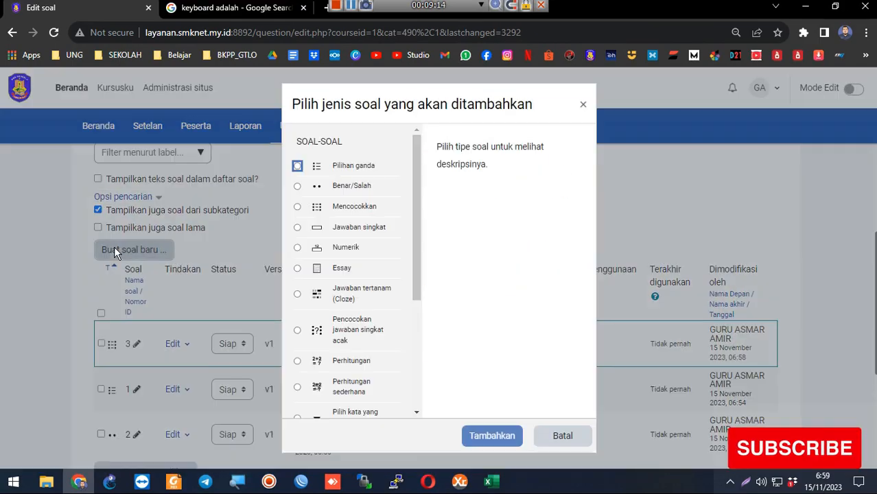
left_click(353, 226)
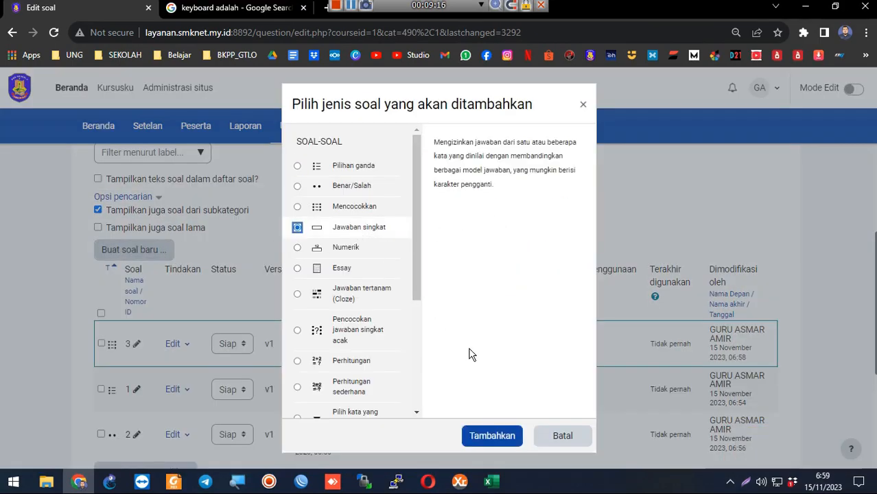
left_click(491, 437)
Name the question 4 and enter the text "................. Adalah perangkat yang berfungsi sebagai central dan otak dari perangkat komputer....".
left_click(339, 328)
scroll(387, 332, "down", 2)
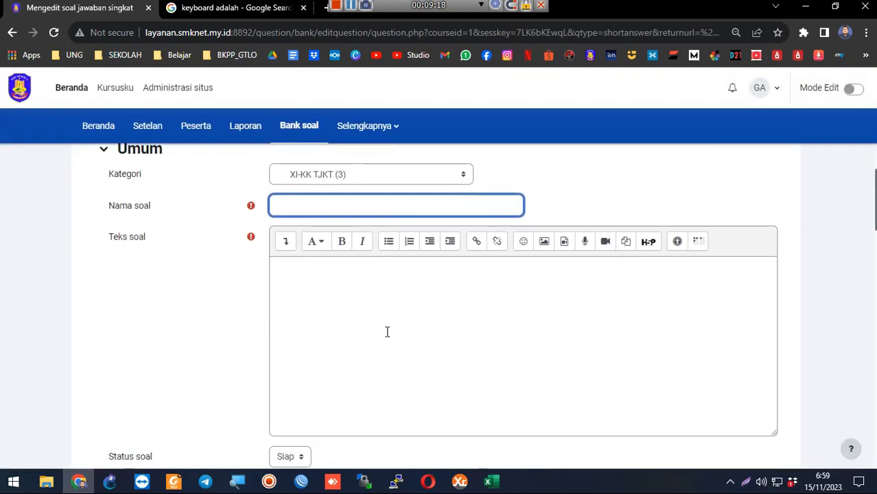
type("1")
left_click(383, 327)
scroll(168, 356, "down", 3)
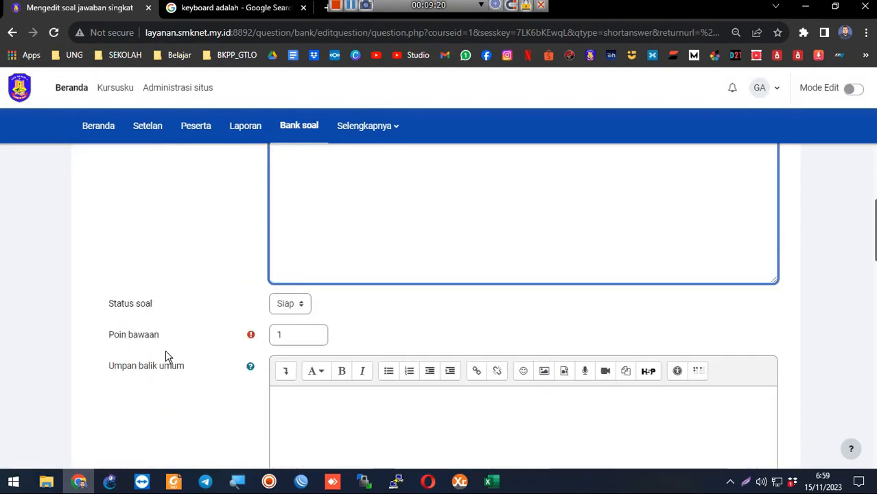
scroll(168, 356, "up", 5)
scroll(165, 355, "down", 3)
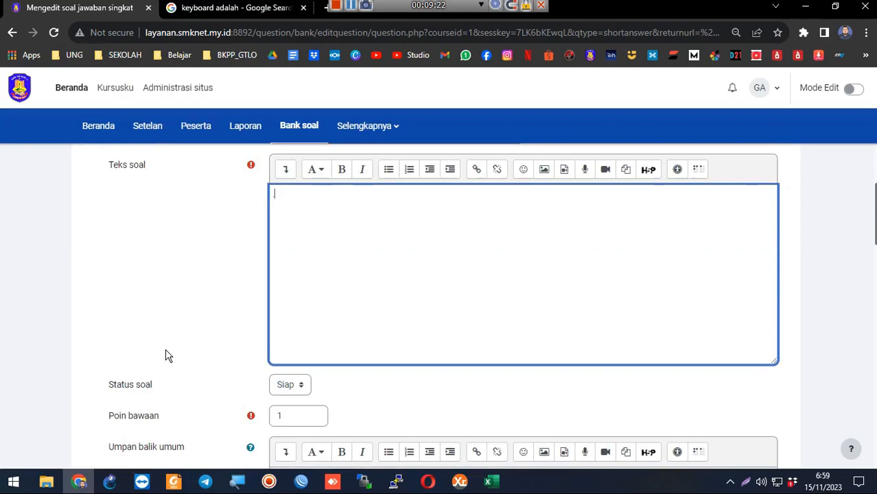
type("Adalah perangkat yang berfungsi sebagai cent")
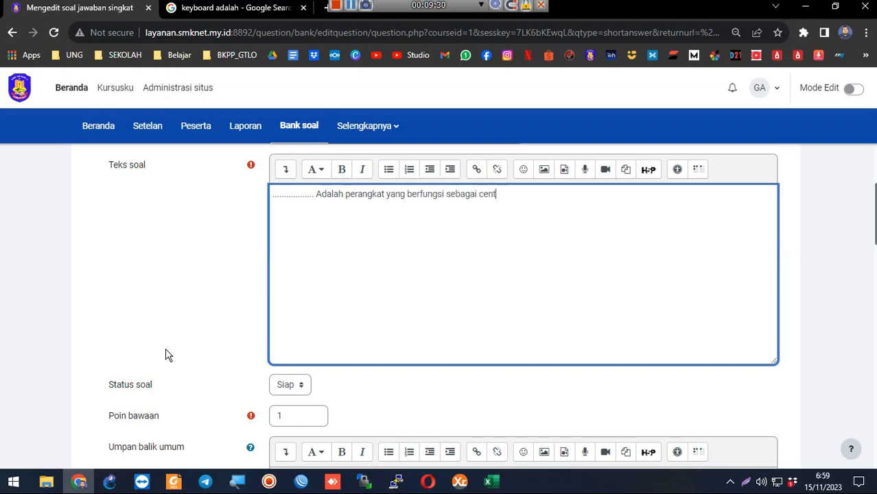
type("ral dan otak dari perangkat komputer....")
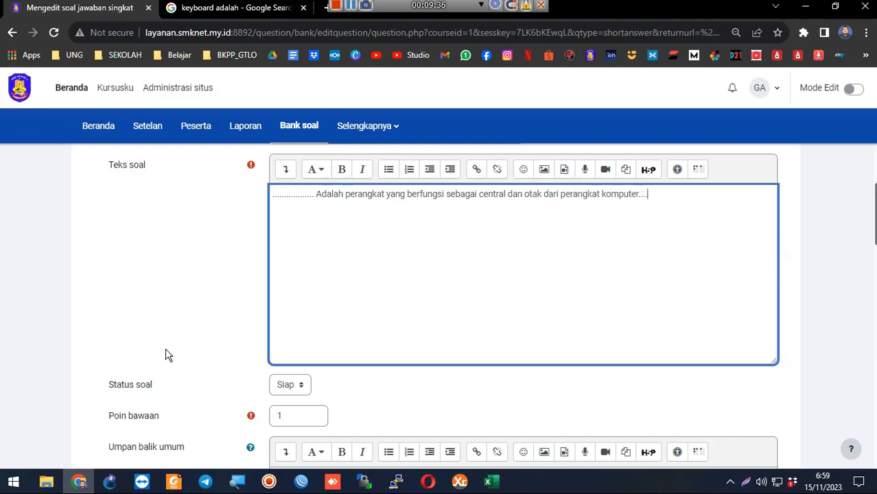
Enter CPU as answer 1 of the short-answer question with a grade of 100%.
scroll(165, 348, "down", 6)
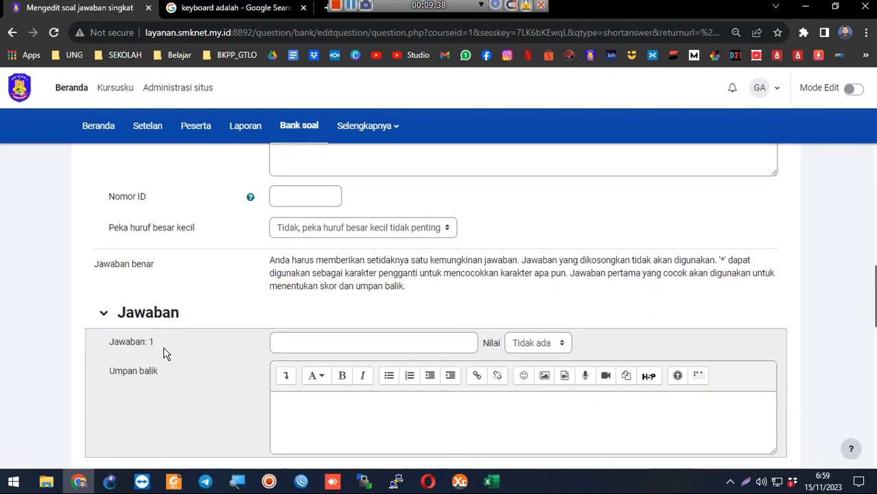
scroll(164, 346, "down", 2)
scroll(247, 307, "down", 3)
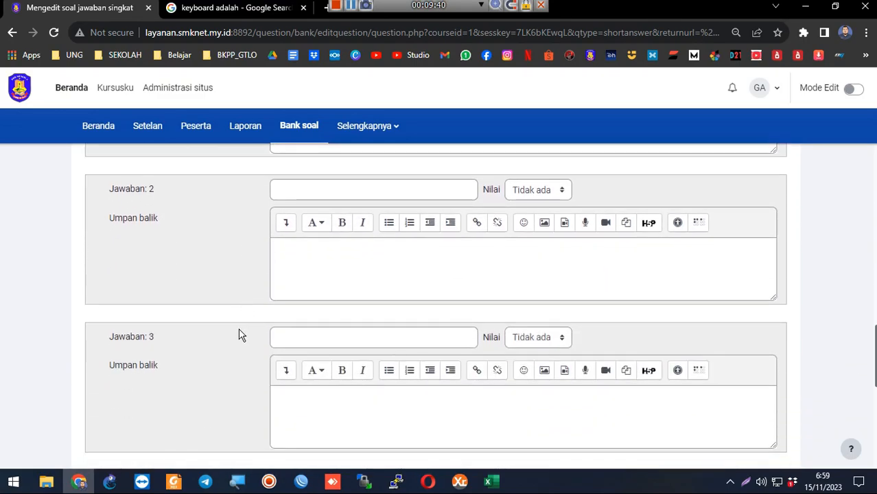
scroll(240, 335, "up", 3)
left_click(310, 237)
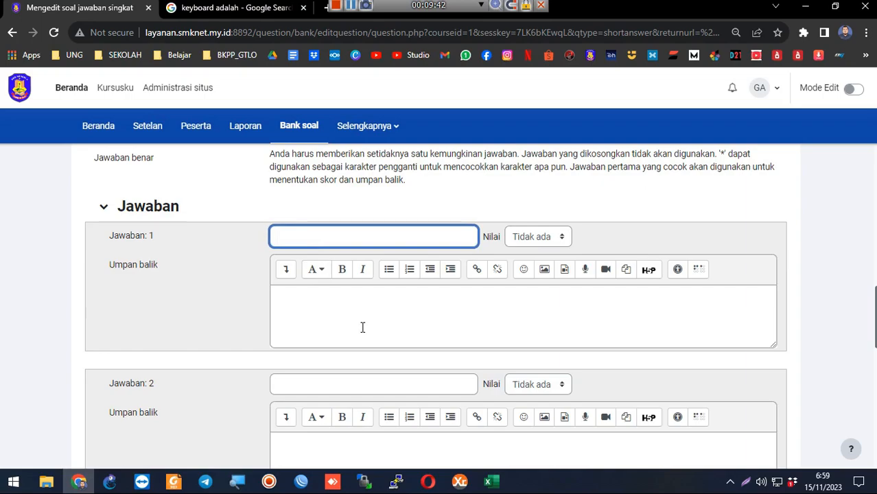
left_click(516, 238)
scroll(132, 302, "down", 2)
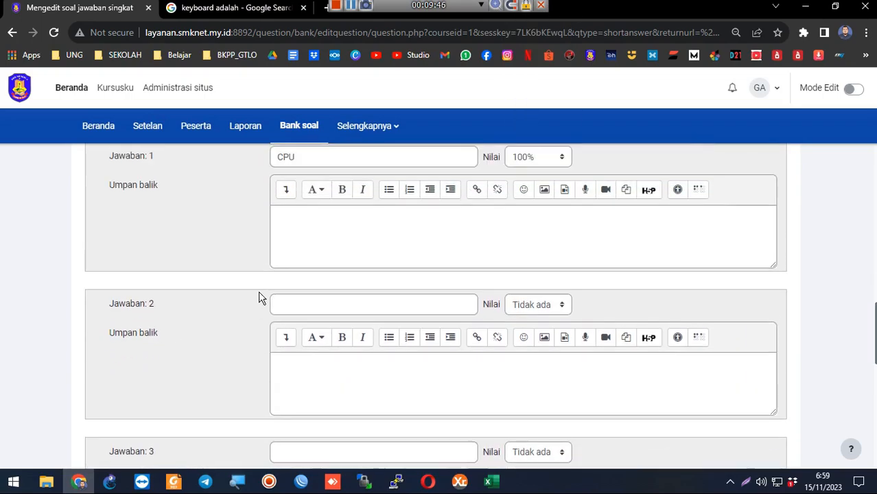
Enter Processor as answer 2 with a grade of 100%.
scroll(258, 295, "up", 1)
left_click(299, 320)
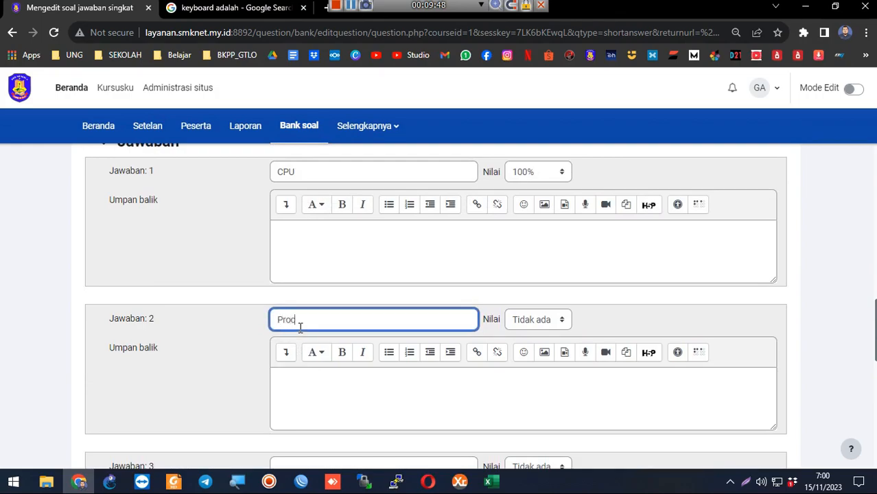
type("Processor")
key("Tab")
key("Down")
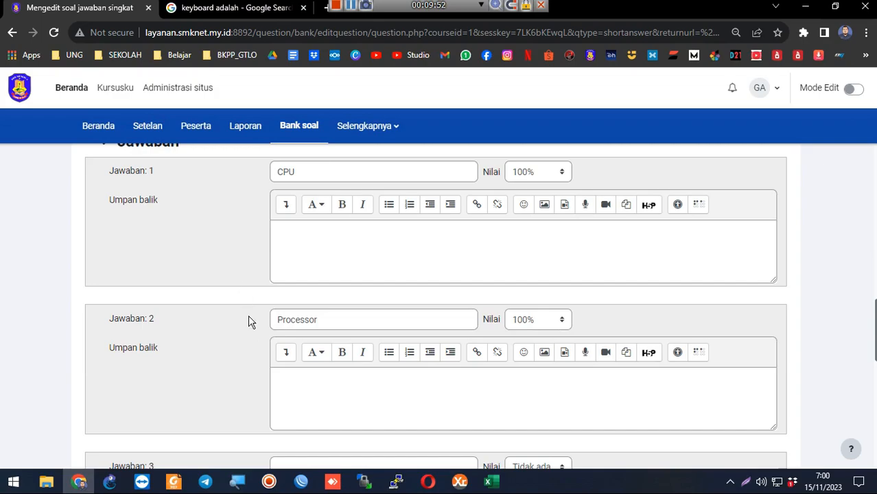
Select "Tidak, peka huruf besar kecil tidak penting" as the question's case sensitivity.
scroll(235, 255, "up", 3)
scroll(274, 255, "down", 2)
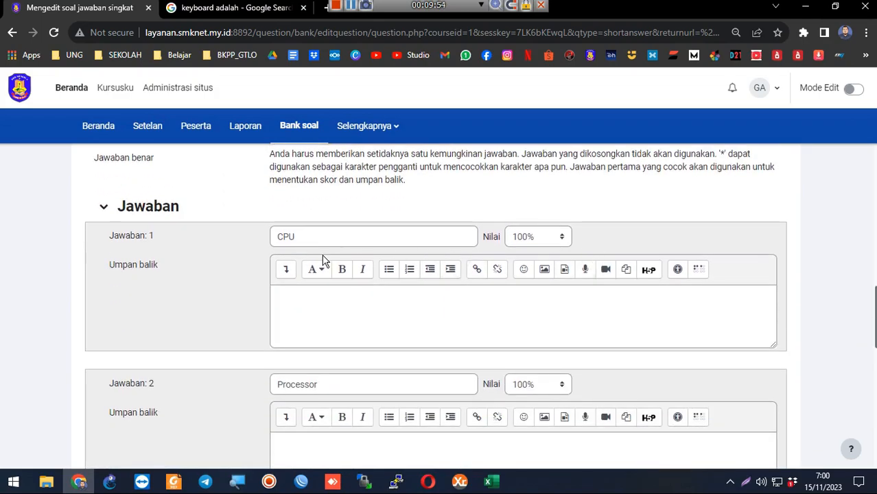
scroll(251, 346, "down", 2)
scroll(262, 276, "up", 2)
double_click(303, 237)
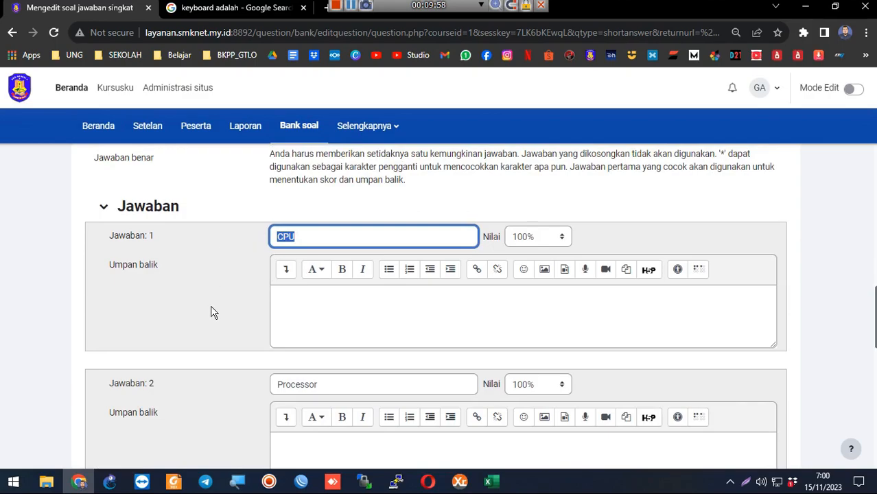
scroll(214, 307, "up", 2)
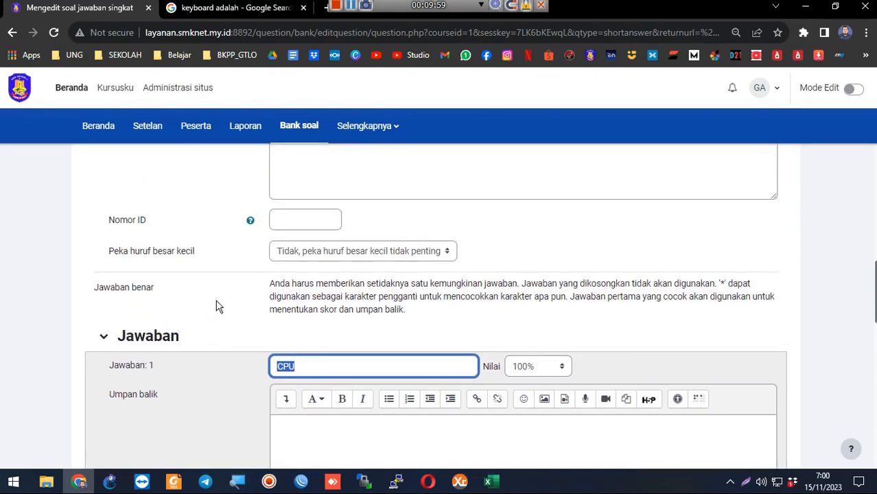
left_click(317, 252)
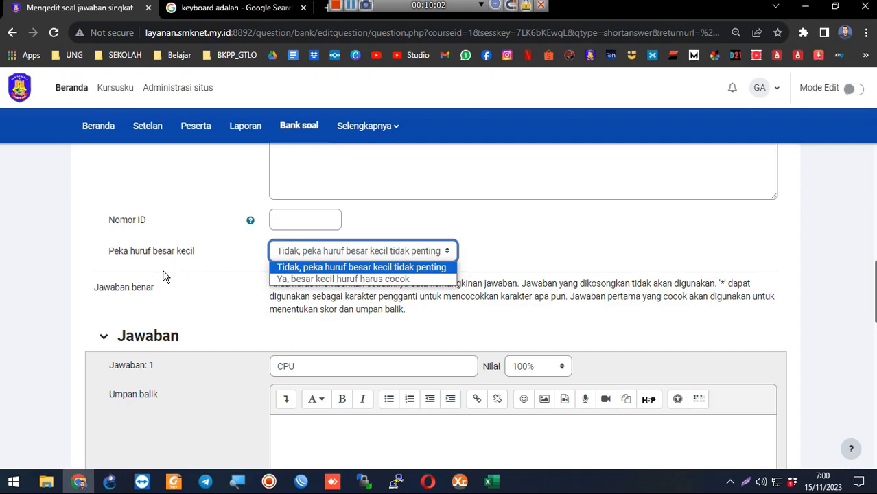
left_click(313, 267)
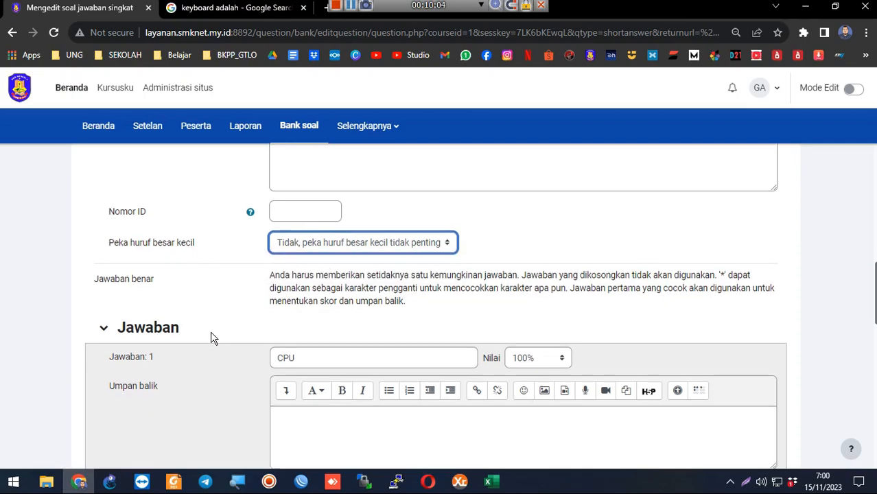
scroll(209, 339, "down", 1)
left_click_drag(317, 293, 233, 301)
type("c")
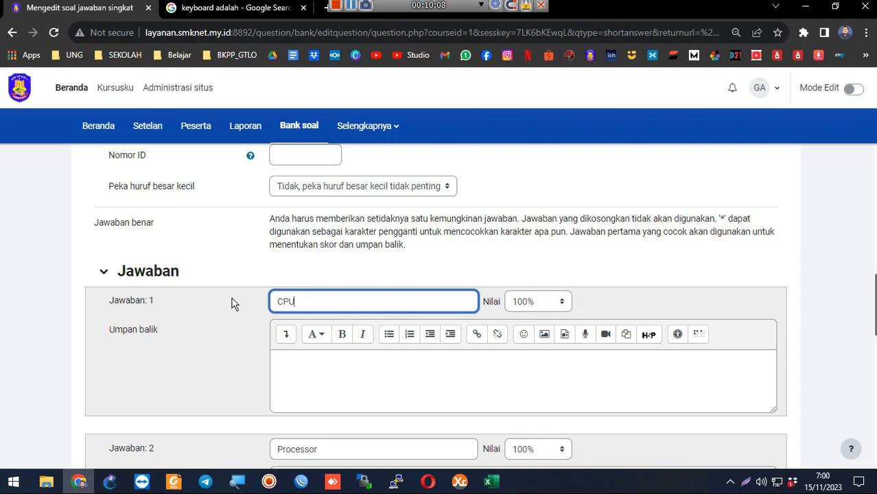
Check the accepted answers, leaving answer 3 blank, and save the short-answer question.
scroll(241, 309, "down", 3)
left_click_drag(328, 256, 245, 265)
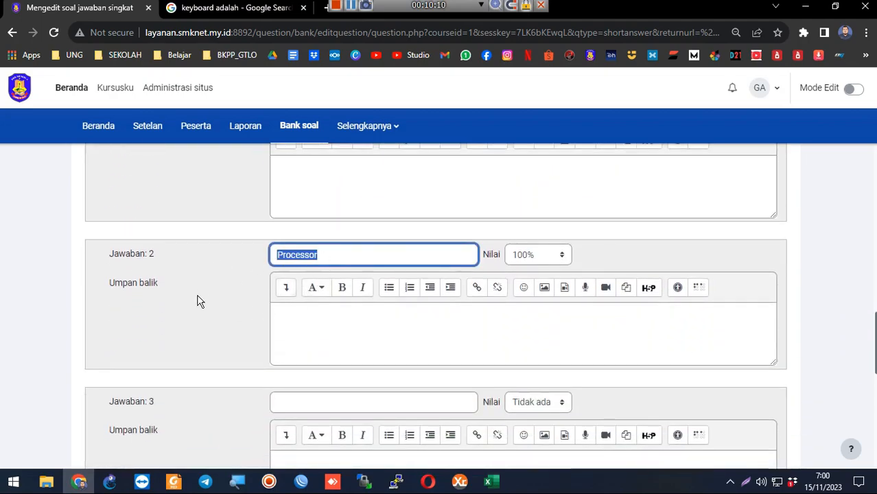
scroll(200, 295, "down", 4)
scroll(225, 289, "up", 4)
left_click(318, 405)
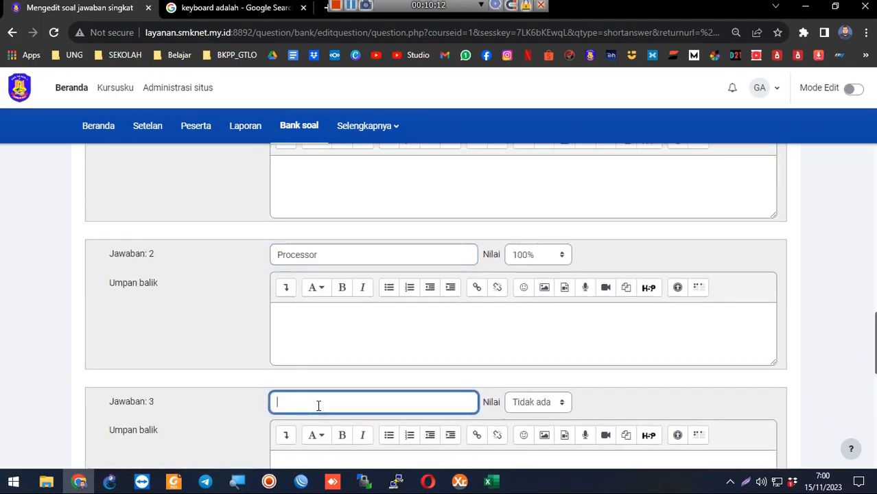
scroll(230, 366, "up", 2)
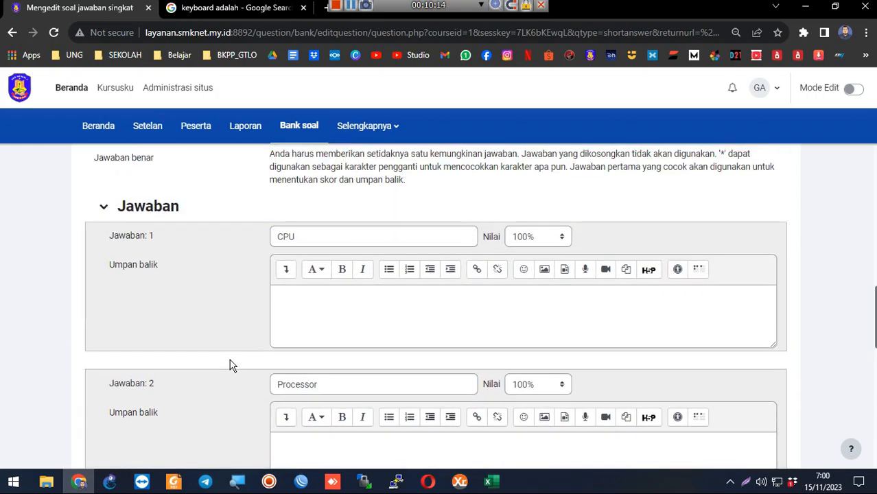
scroll(231, 365, "down", 2)
scroll(231, 366, "down", 3)
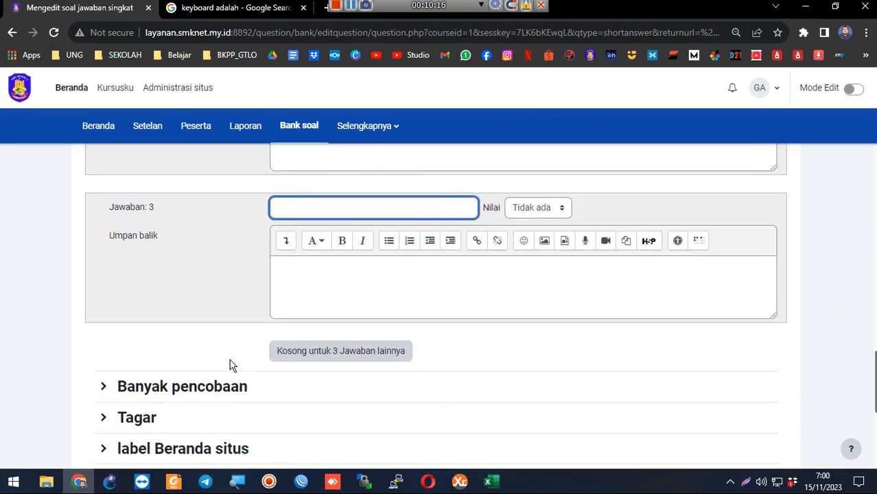
scroll(230, 366, "down", 3)
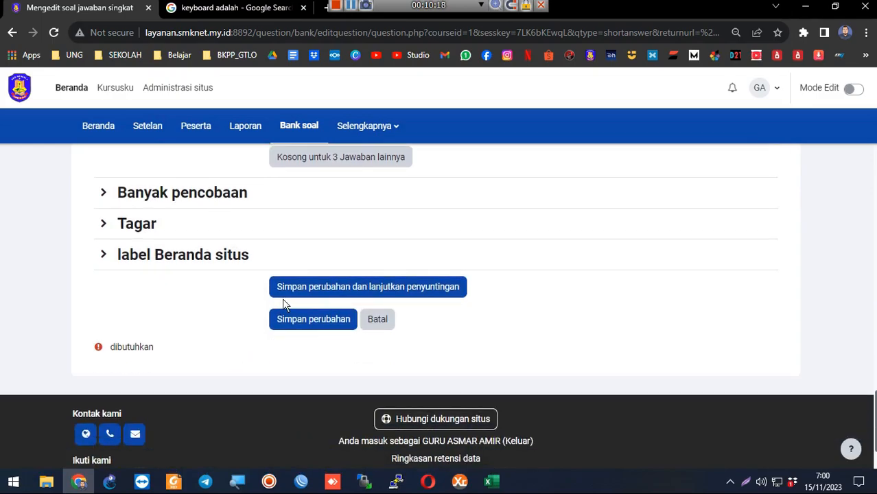
left_click(341, 319)
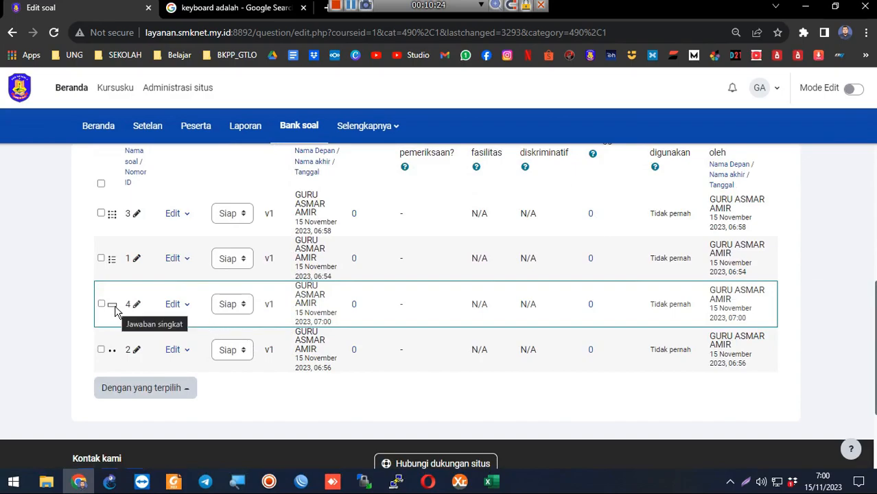
Preview short-answer question 4 and submit the attempt with the lowercase answer "cpu".
left_click(183, 306)
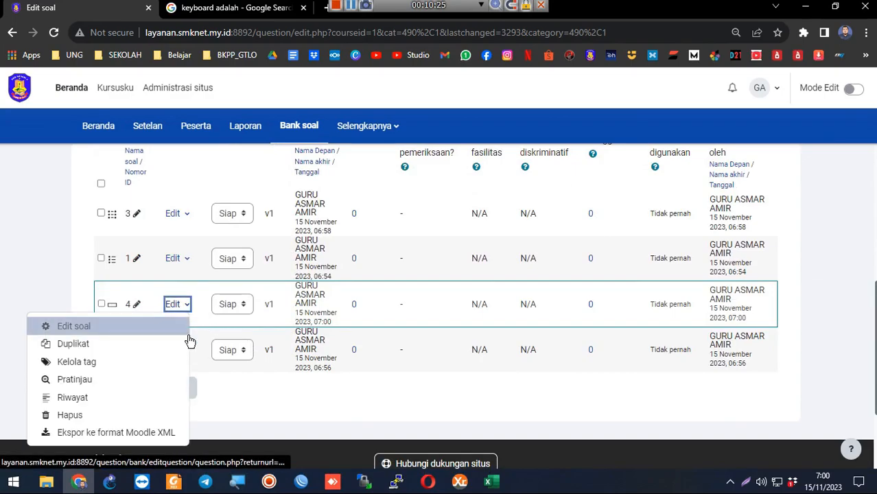
left_click(118, 384)
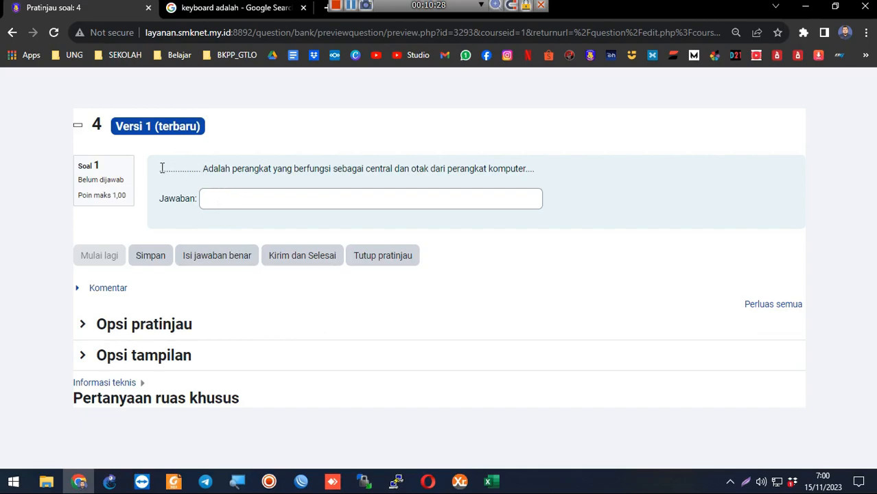
left_click(259, 203)
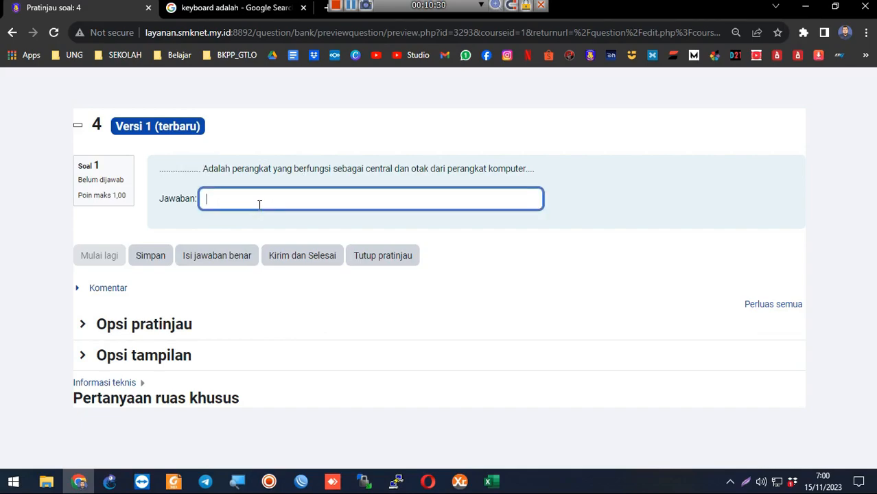
left_click(319, 254)
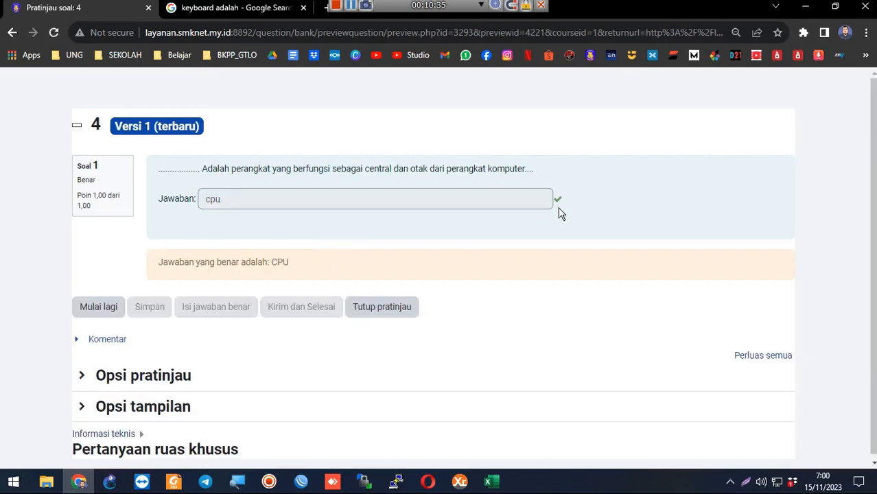
Restart the preview attempt and submit it with the mixed-case answer "PrOceSSor".
left_click(86, 315)
left_click(239, 199)
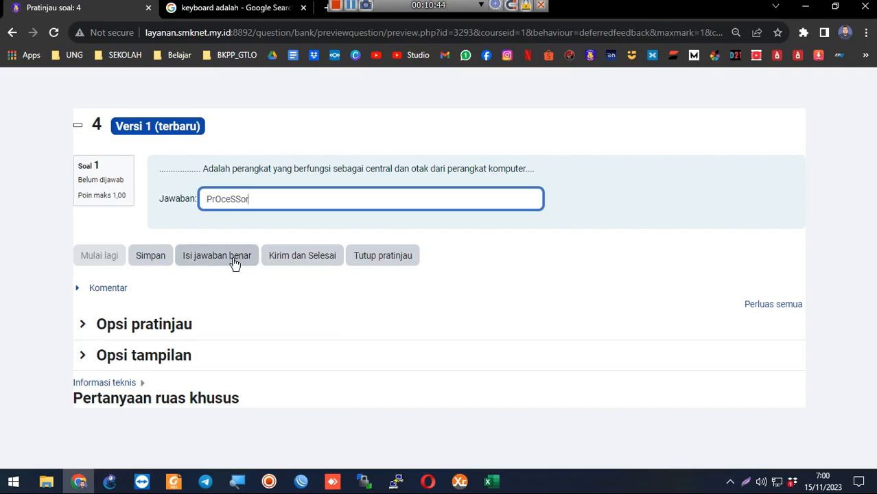
left_click(289, 259)
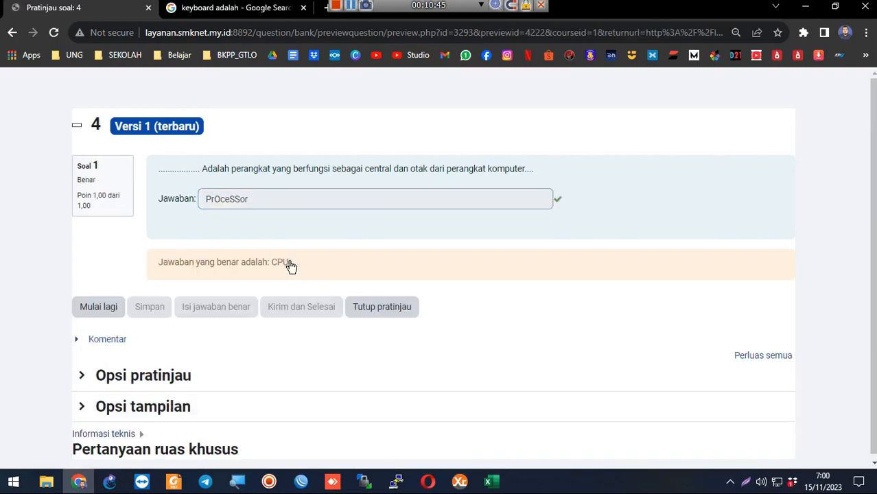
Examine the grading of the mixed-case answer, close the preview and return to the question list.
left_click_drag(206, 197, 277, 200)
double_click(225, 209)
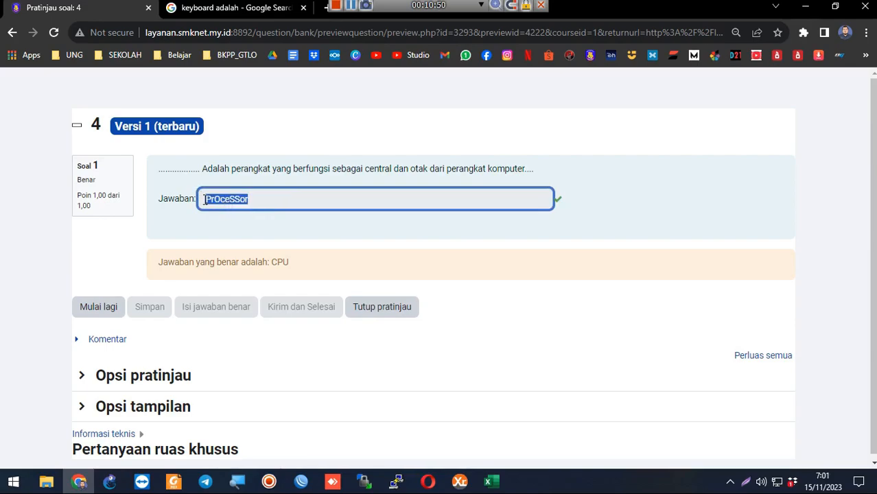
left_click(238, 201)
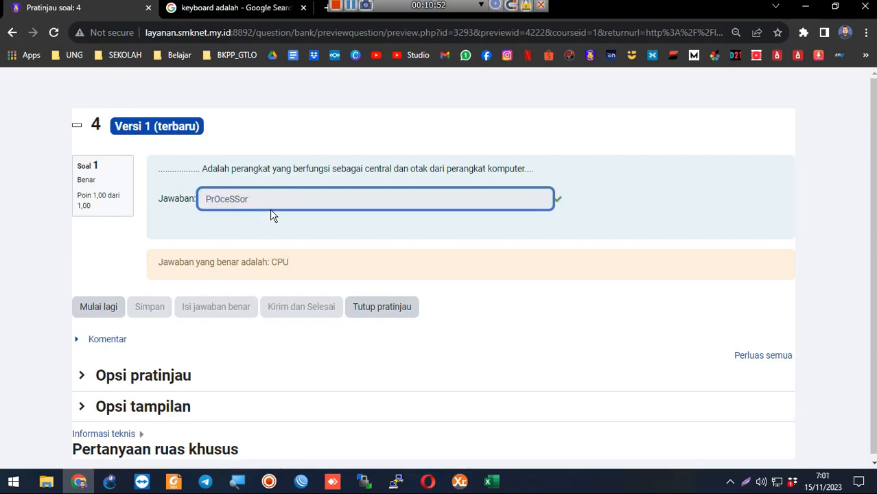
left_click(389, 307)
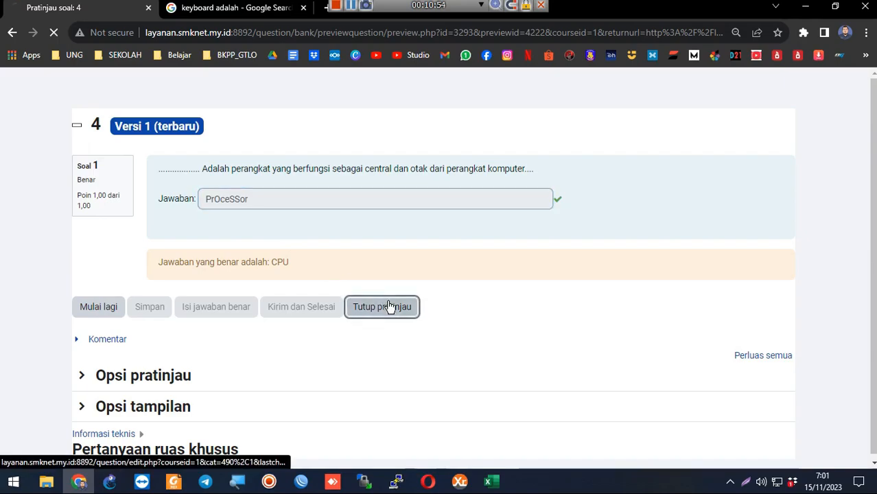
scroll(164, 275, "up", 4)
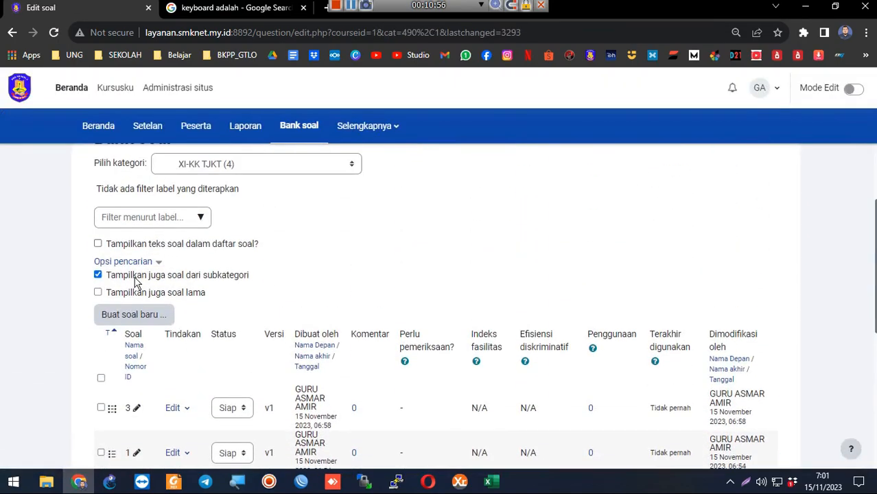
Start a new essay question in the XI-KK TJKT category and name it 5.
left_click(137, 314)
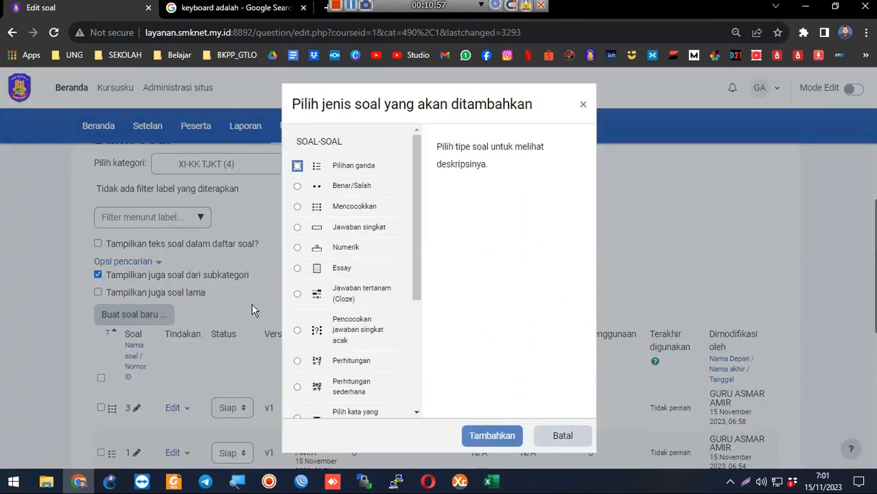
left_click(330, 271)
scroll(394, 352, "down", 3)
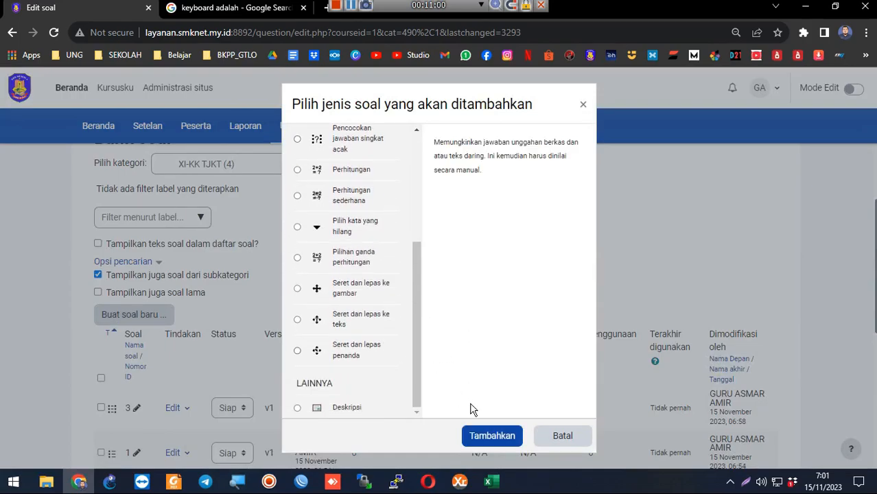
left_click(496, 438)
left_click(360, 263)
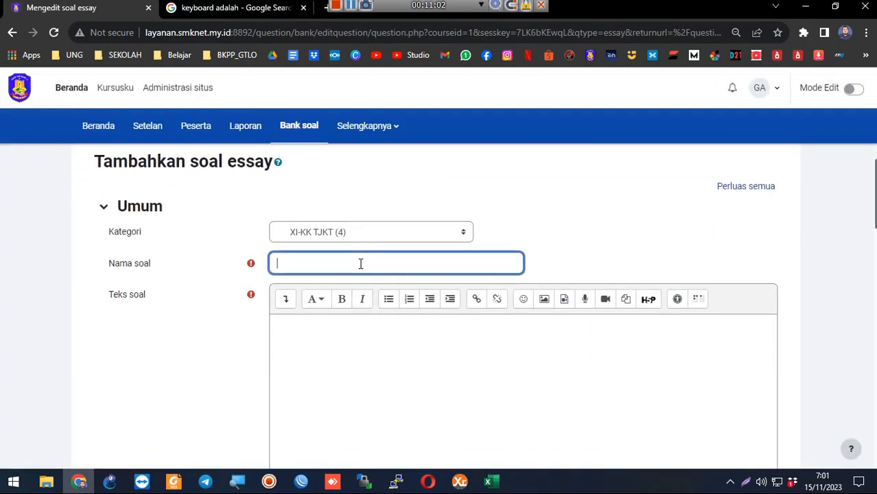
type("5")
Write the question text "Jelaskan fungsi dan kegunaan perangkat berikut" followed by a bulleted list of Keyboard, Mouse and Monitor.
left_click(342, 367)
scroll(157, 313, "down", 1)
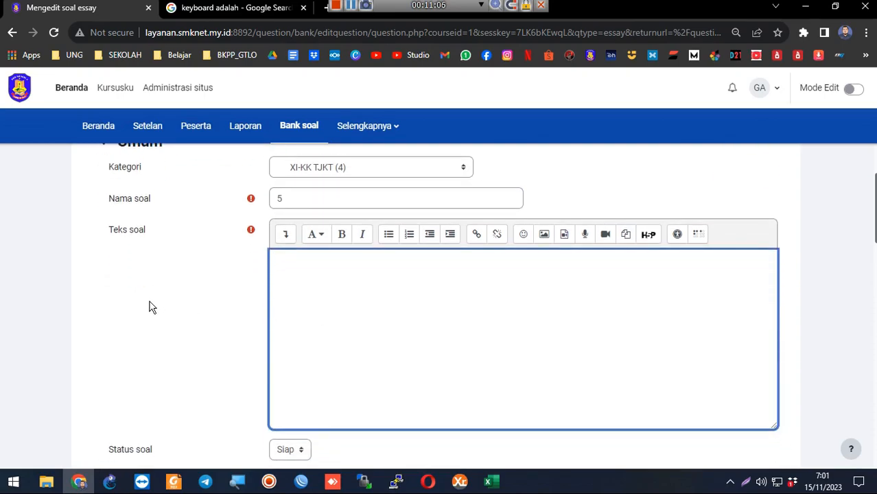
type("Jelaskan fungsi dan kegunaan perangkat berikut")
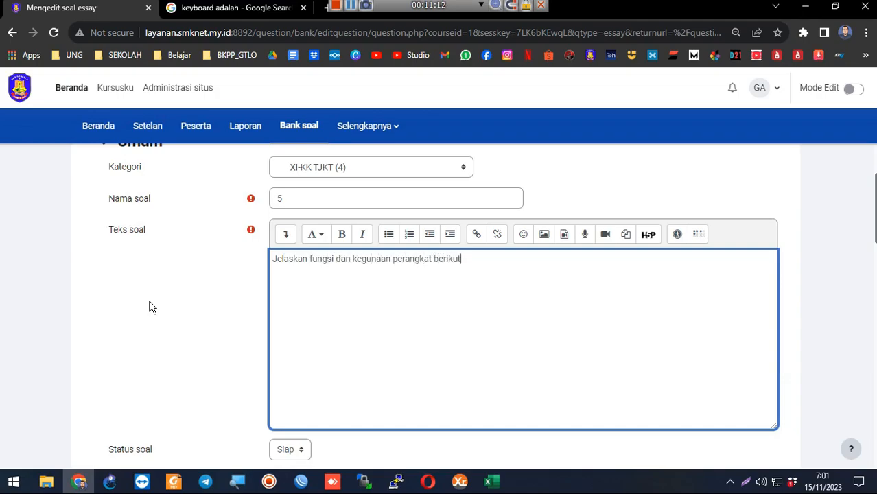
key("Return")
left_click(388, 236)
key("BackSpace")
key("BackSpace")
type("Mouse")
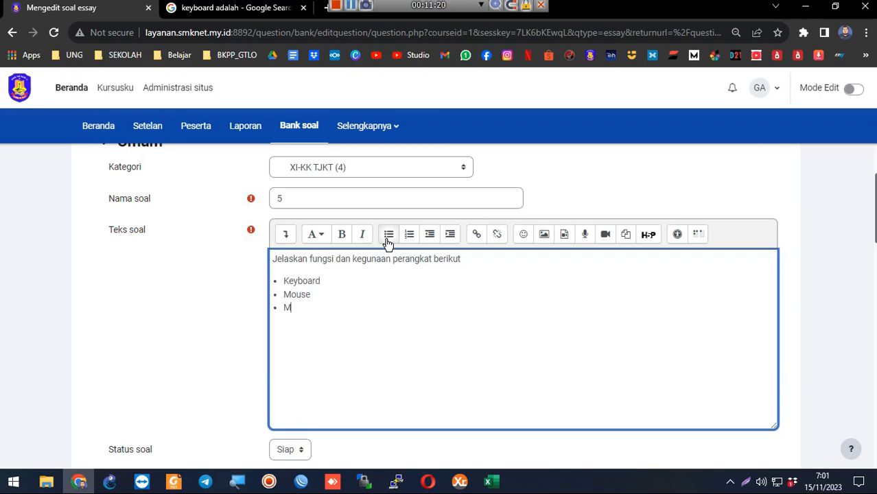
Check the essay question's form and save the question.
scroll(268, 301, "down", 10)
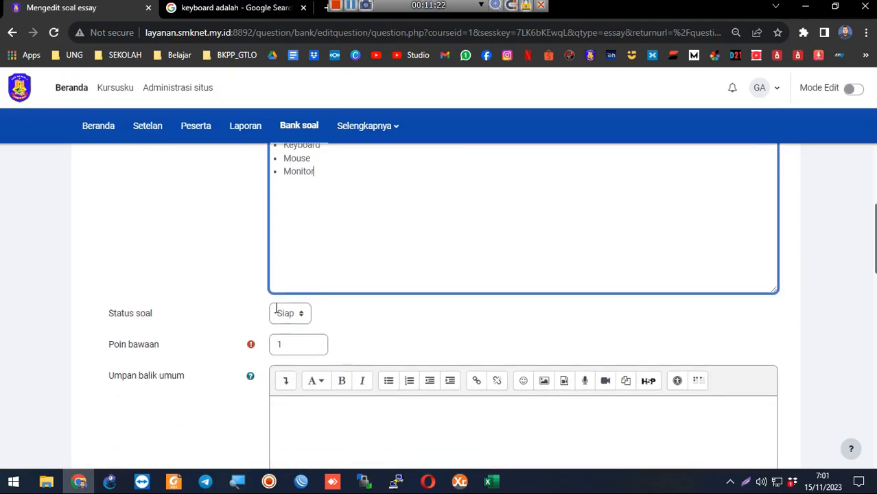
scroll(288, 295, "up", 5)
scroll(330, 284, "up", 7)
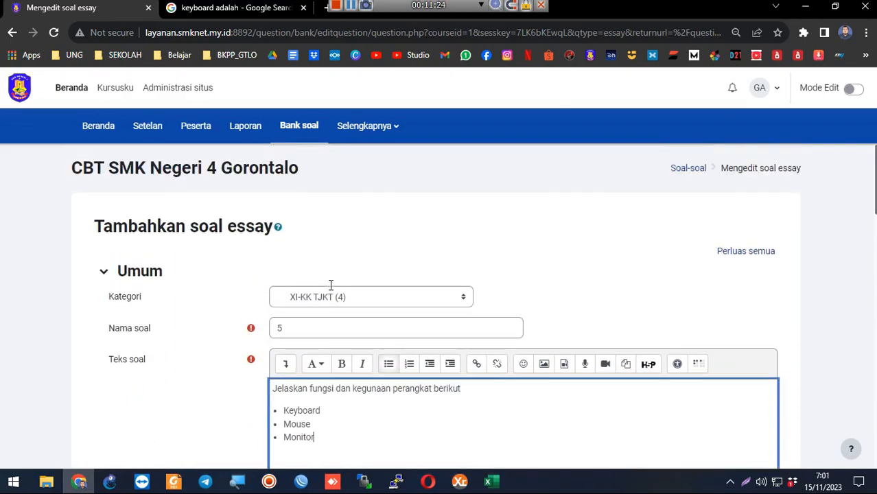
scroll(333, 291, "down", 3)
scroll(275, 275, "up", 2)
scroll(229, 307, "down", 12)
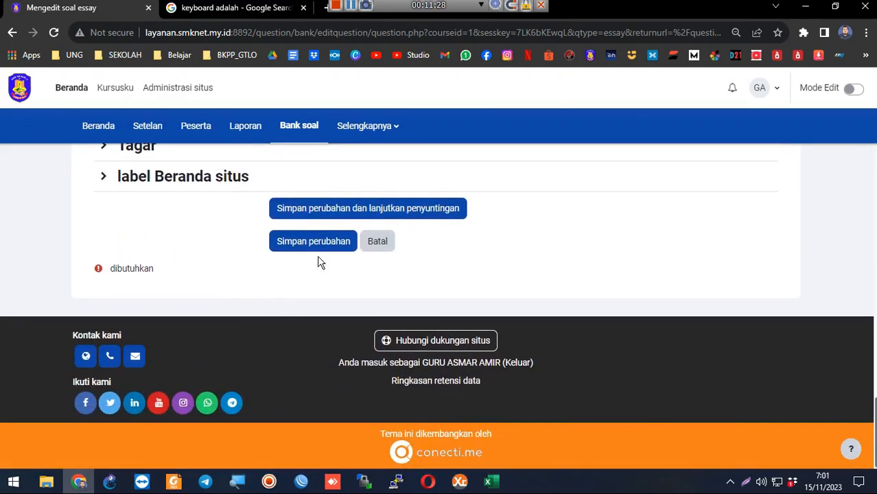
left_click(312, 242)
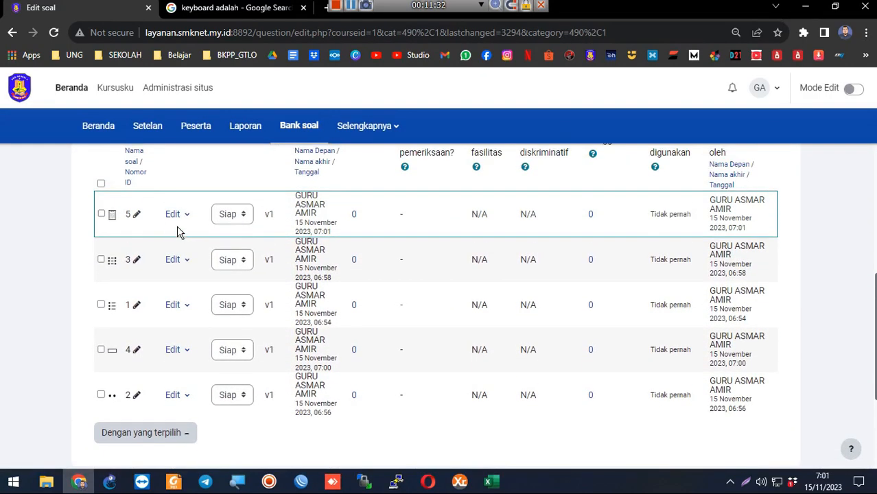
Preview essay question 5 and review its question text and bulleted list.
left_click(172, 219)
left_click(100, 289)
left_click(204, 293)
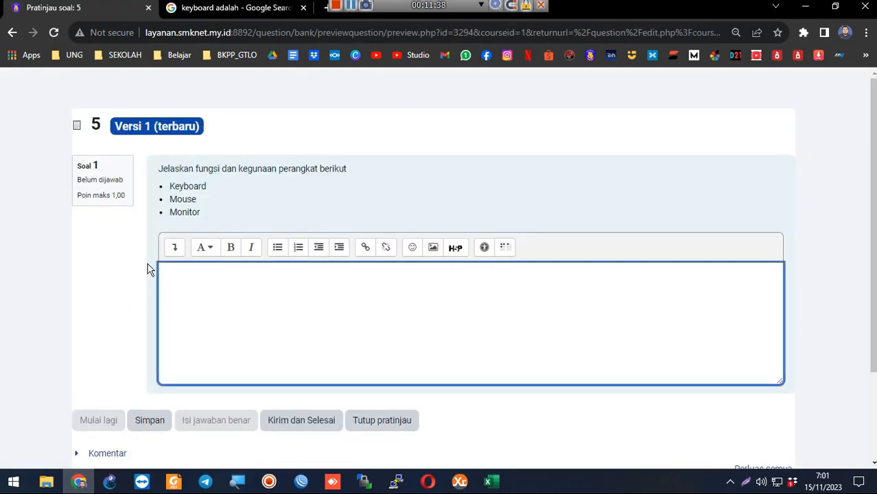
left_click_drag(162, 168, 212, 213)
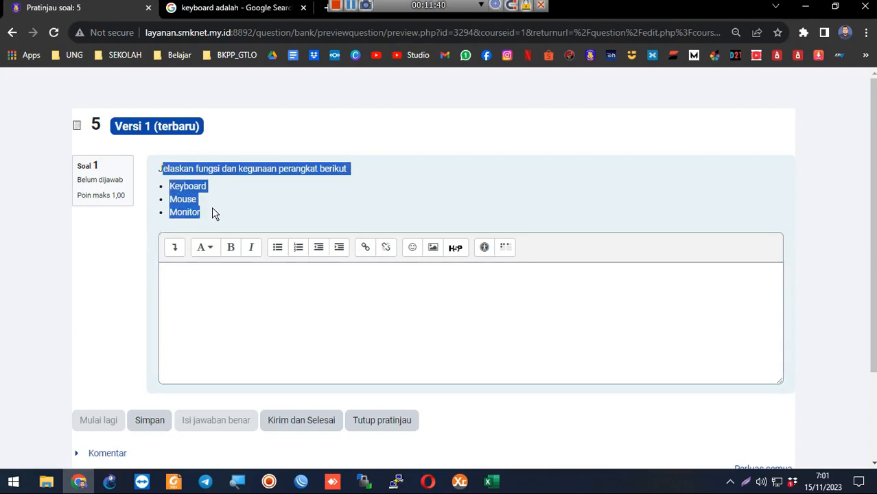
left_click(212, 214)
Submit the preview attempt with the bulleted answers "Keyboard untuk mengetik", "Untuk menggerakkan cursor" and "Menampilkan gambar".
left_click(215, 288)
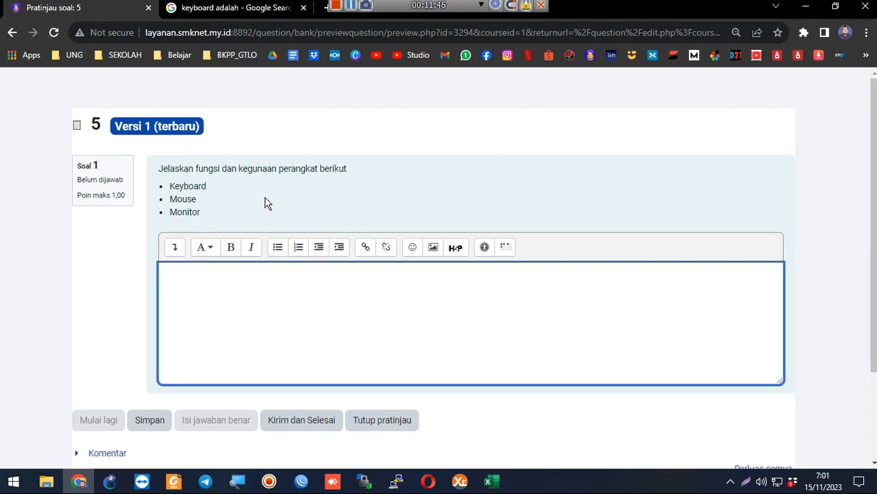
left_click(277, 247)
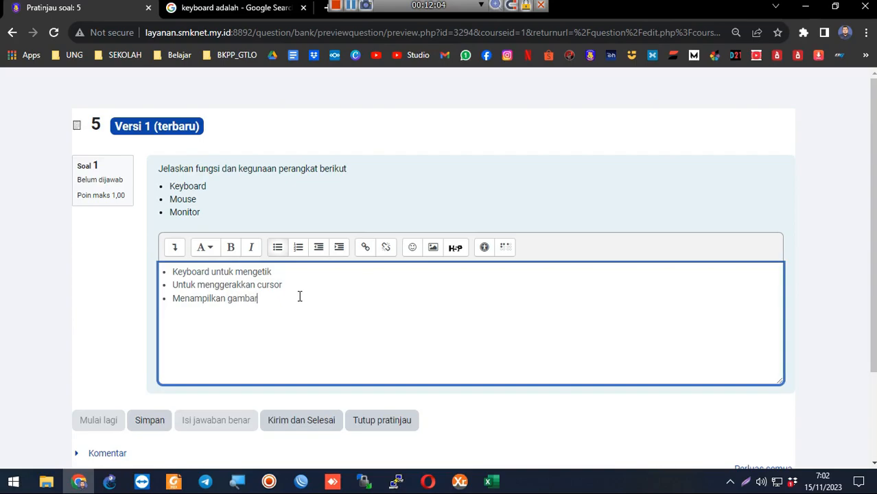
left_click(310, 419)
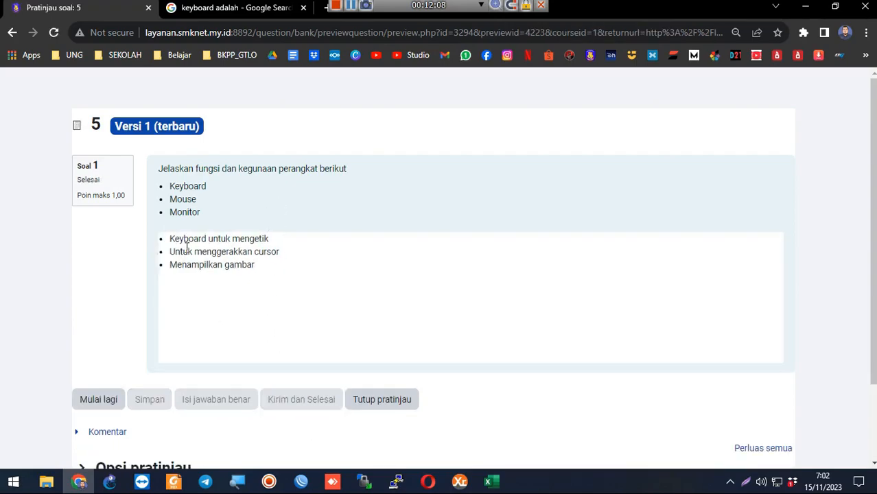
Review the submitted essay answer against the question, and close the preview to return to the question list.
left_click_drag(159, 168, 337, 311)
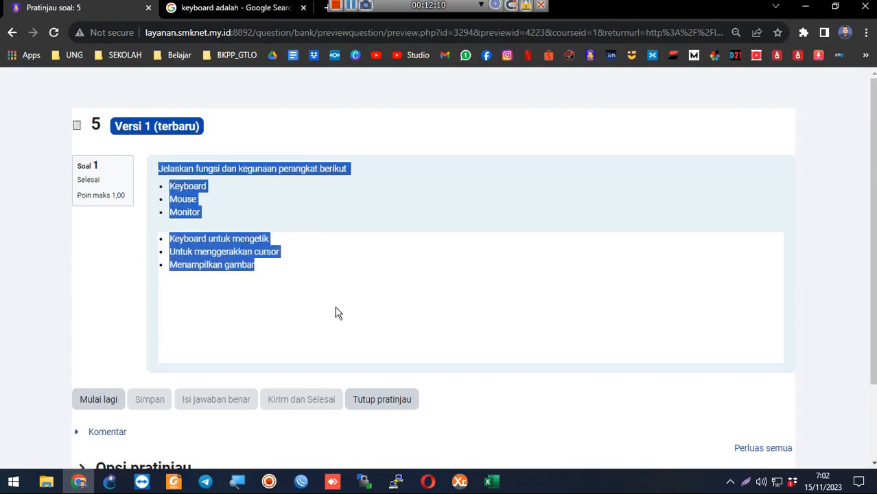
left_click(330, 298)
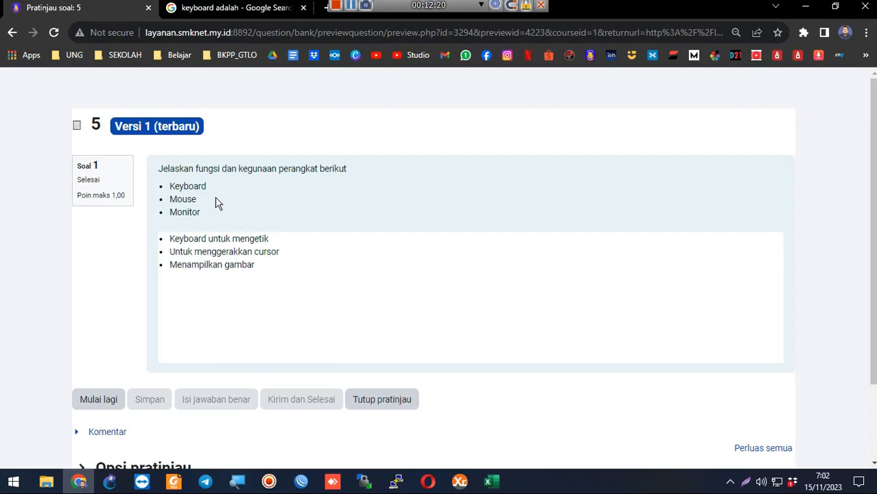
mouse_move(297, 310)
left_mouse_down()
mouse_move(174, 171)
mouse_move(79, 129)
mouse_move(285, 310)
left_mouse_up()
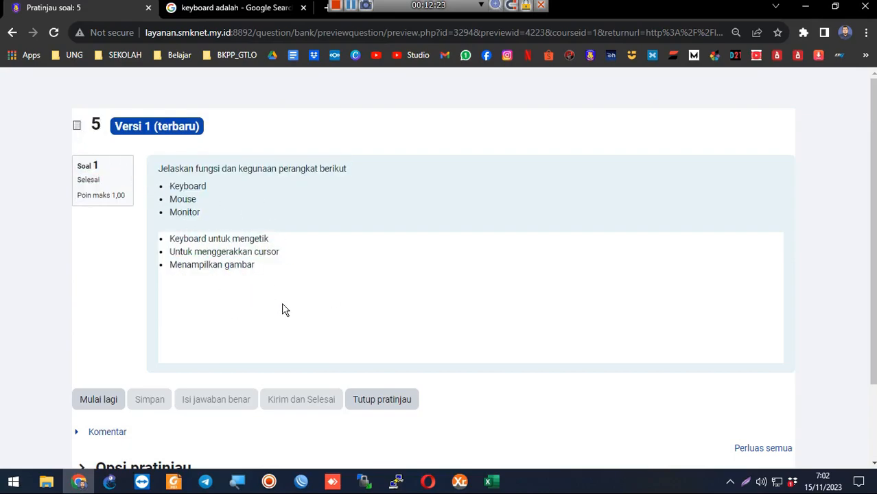
left_click(379, 409)
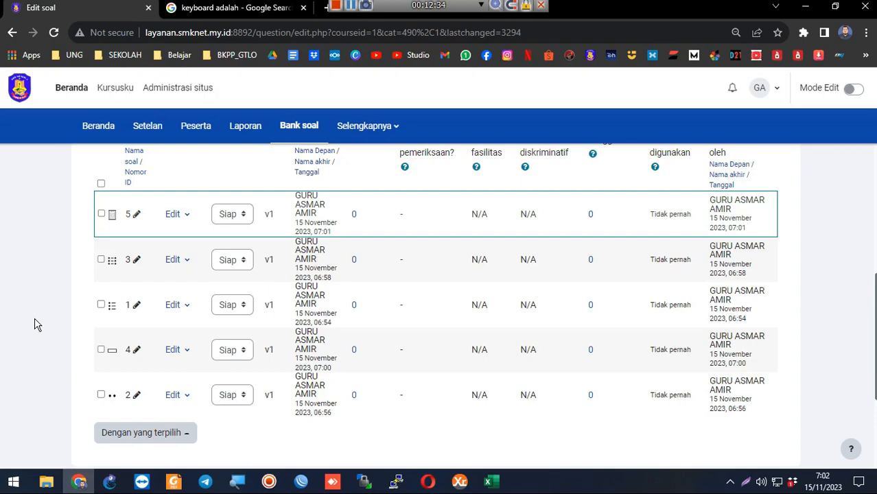
left_click(177, 304)
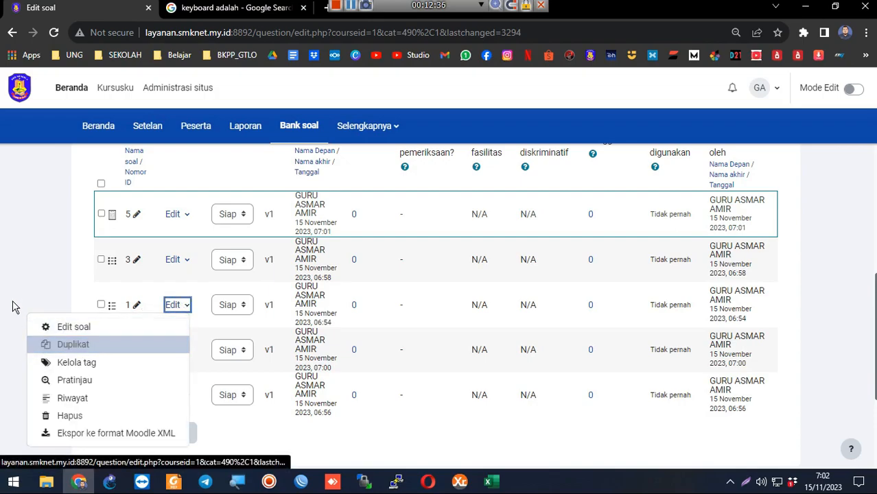
left_click(176, 215)
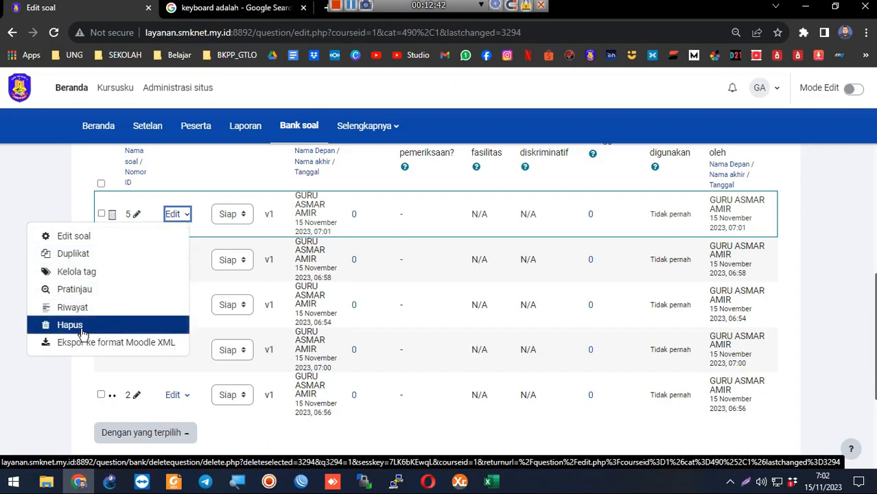
left_click(151, 213)
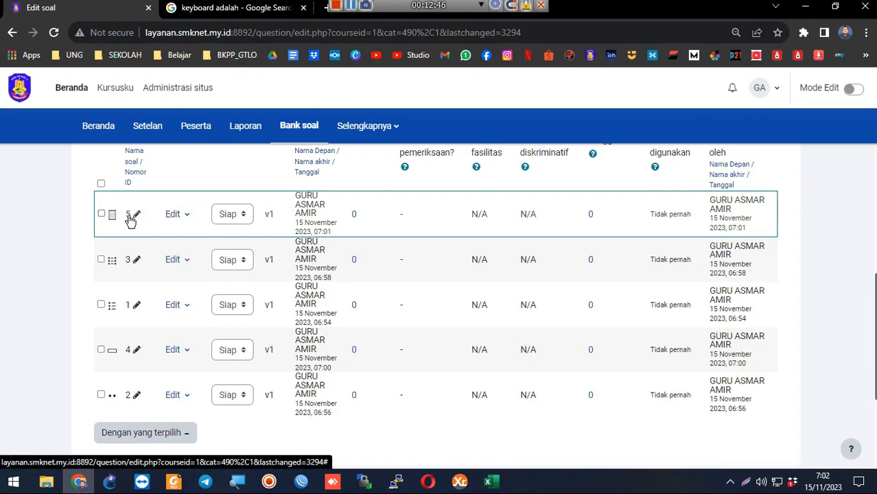
Open essay question 5 for editing, inspect its question text and return to the question list without saving.
left_click(183, 216)
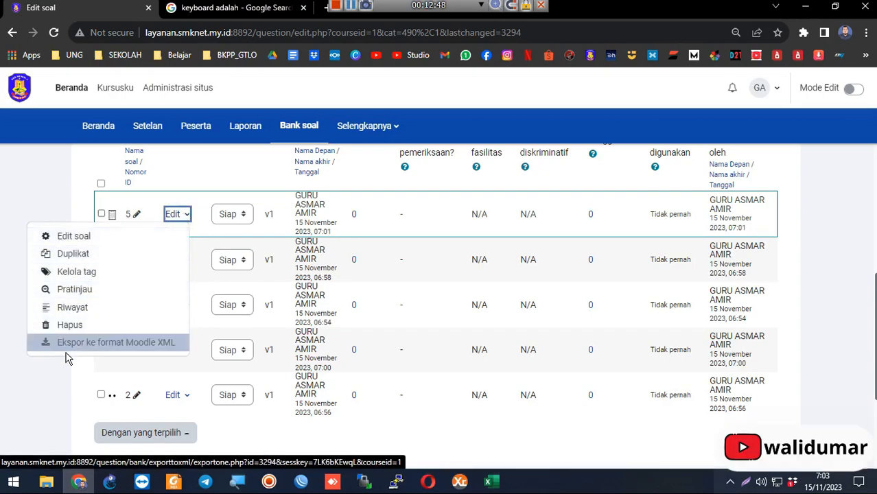
left_click(61, 236)
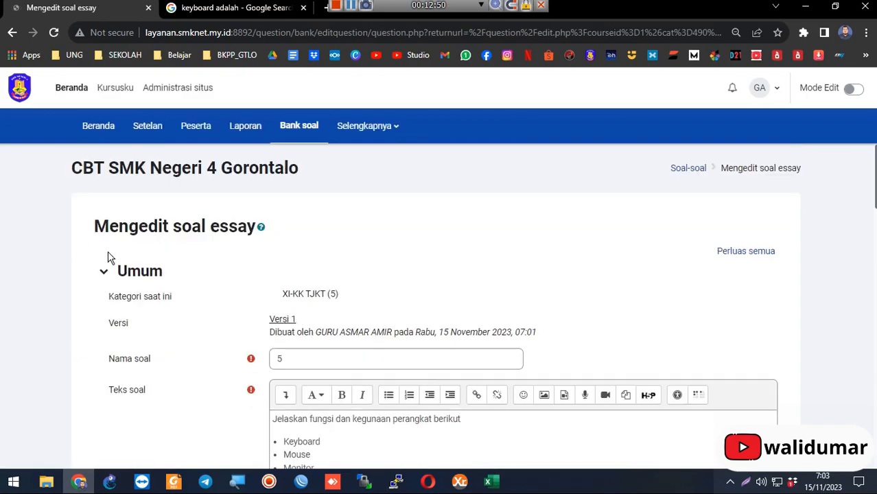
scroll(244, 300, "down", 3)
left_click_drag(319, 278, 179, 262)
scroll(177, 281, "up", 1)
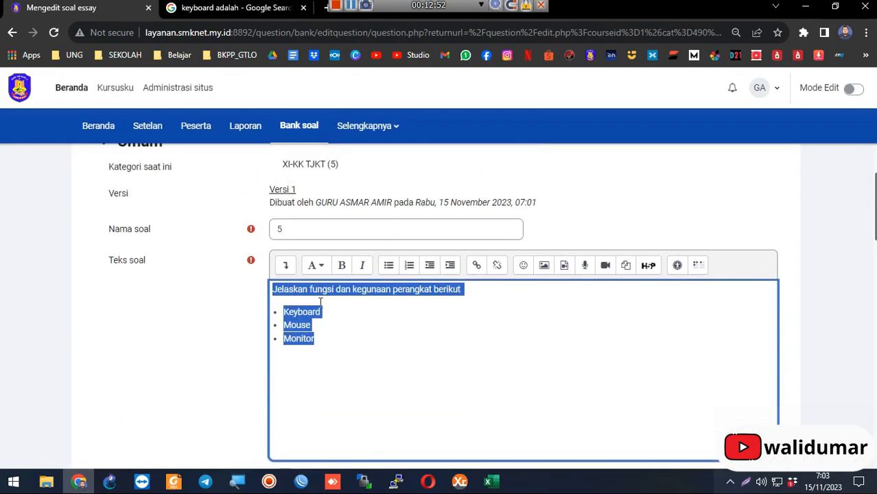
left_click(173, 274)
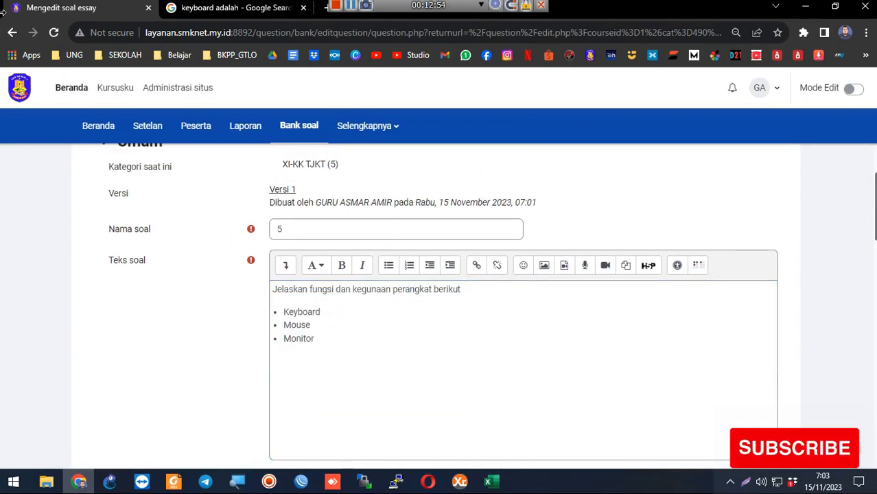
left_click(13, 33)
left_click(503, 108)
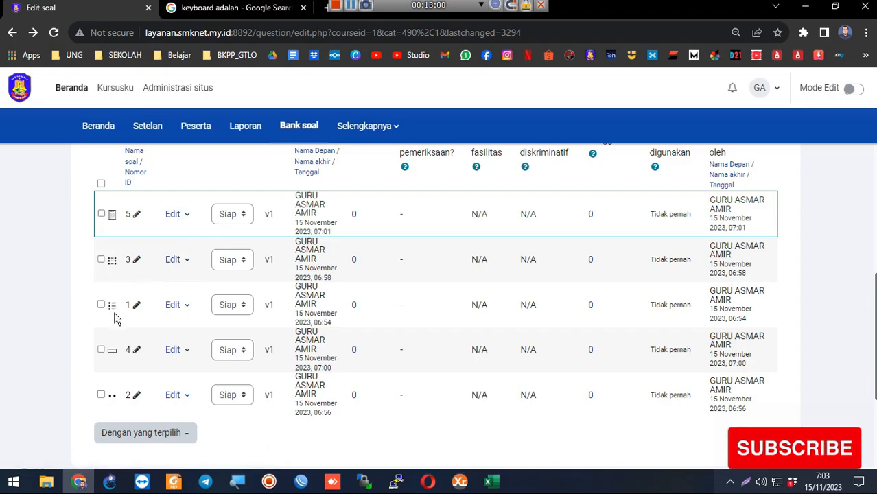
Duplicate multiple-choice question 1 and name the copy 6.
left_click(187, 307)
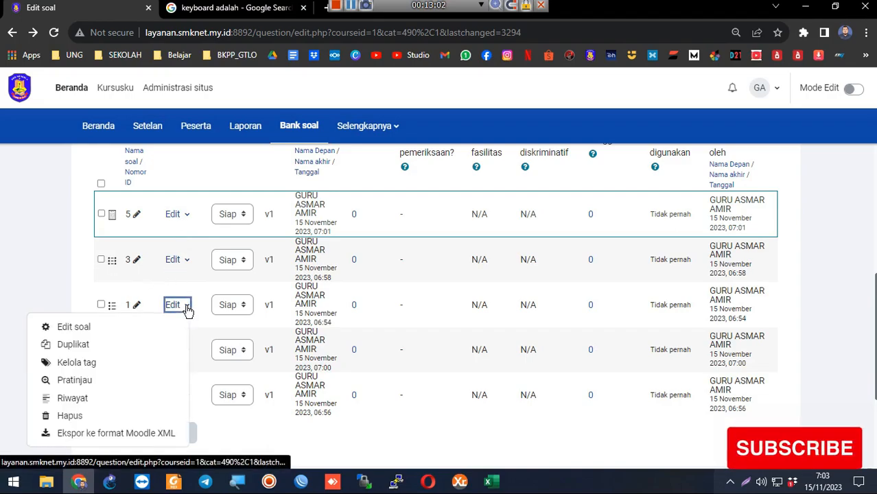
left_click(37, 274)
left_click(180, 306)
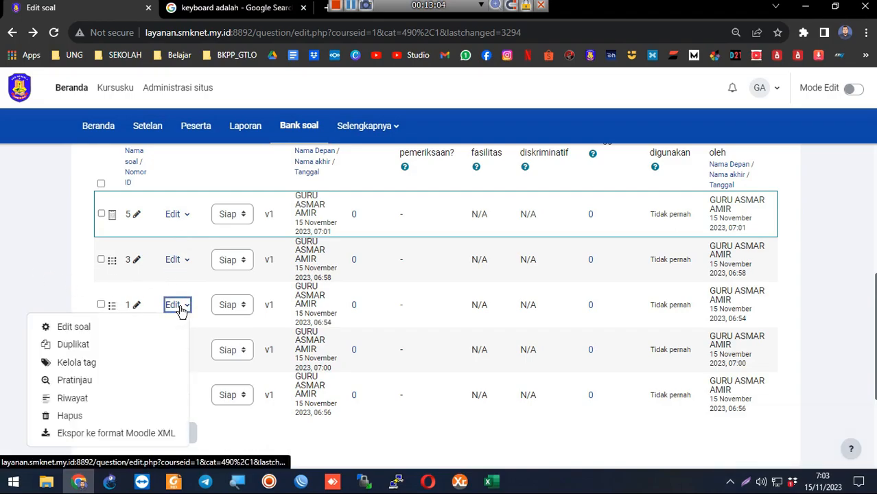
left_click(78, 349)
scroll(141, 327, "down", 3)
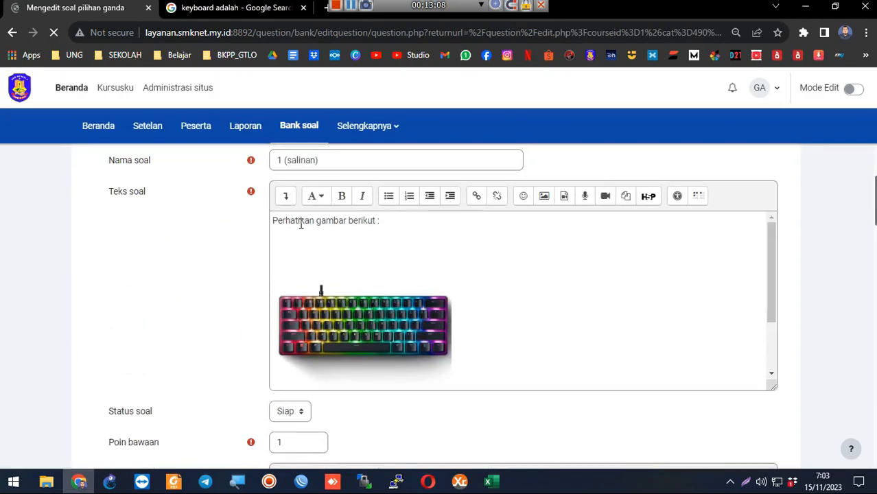
scroll(316, 247, "up", 2)
left_click_drag(332, 290, 226, 303)
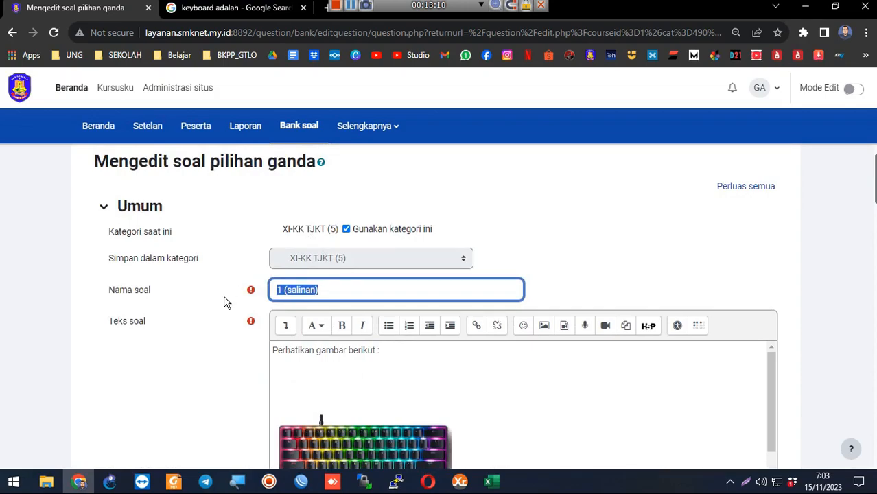
type("6")
Check the copied question's content and answer settings, and save the duplicate.
scroll(262, 293, "down", 2)
scroll(379, 293, "down", 3)
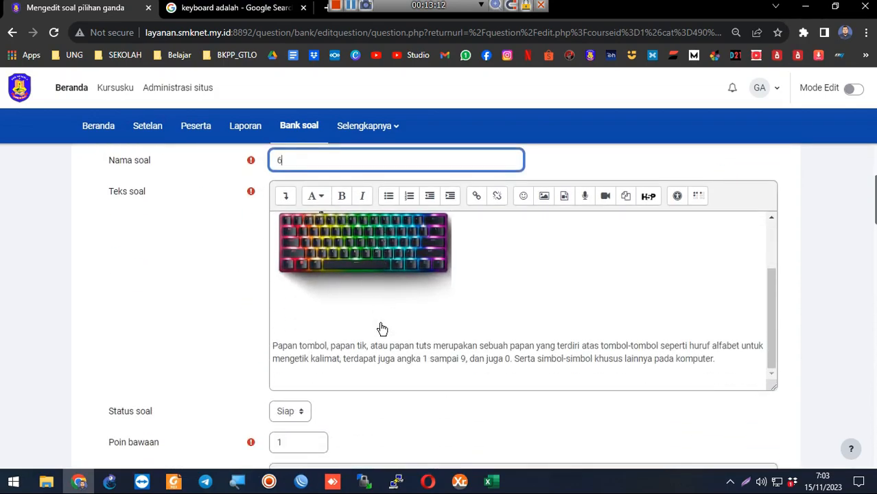
scroll(320, 343, "down", 12)
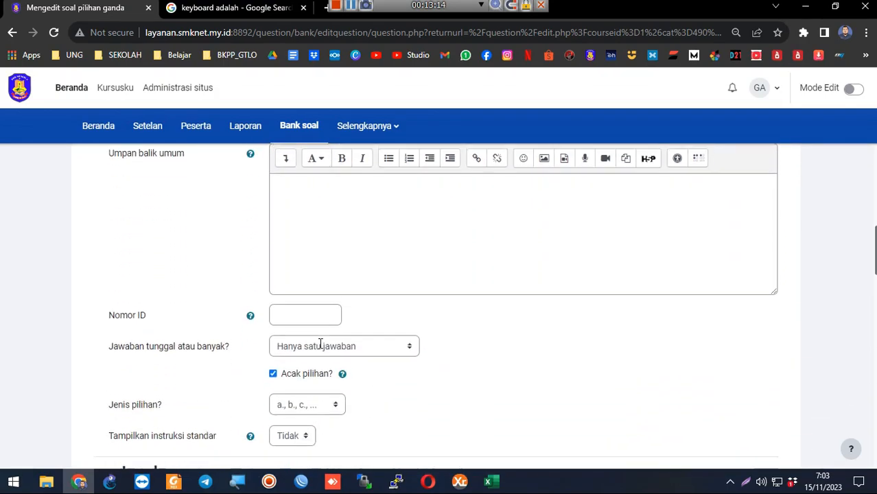
scroll(320, 343, "down", 10)
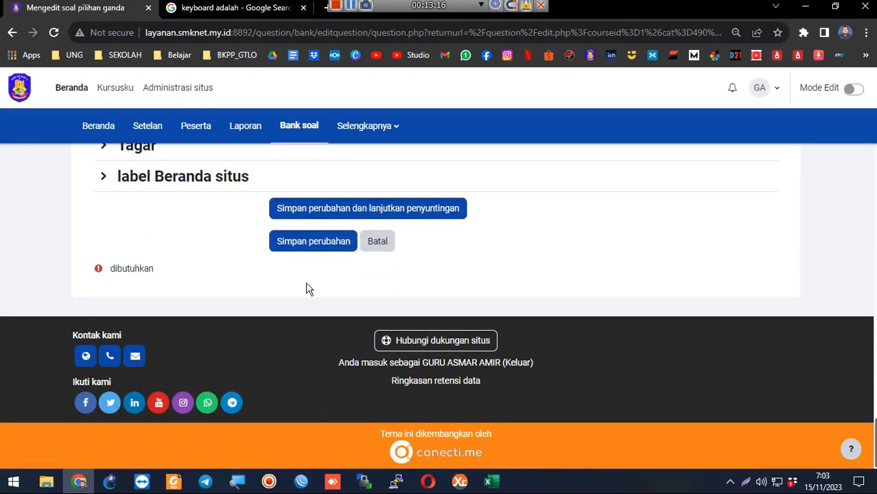
left_click(308, 240)
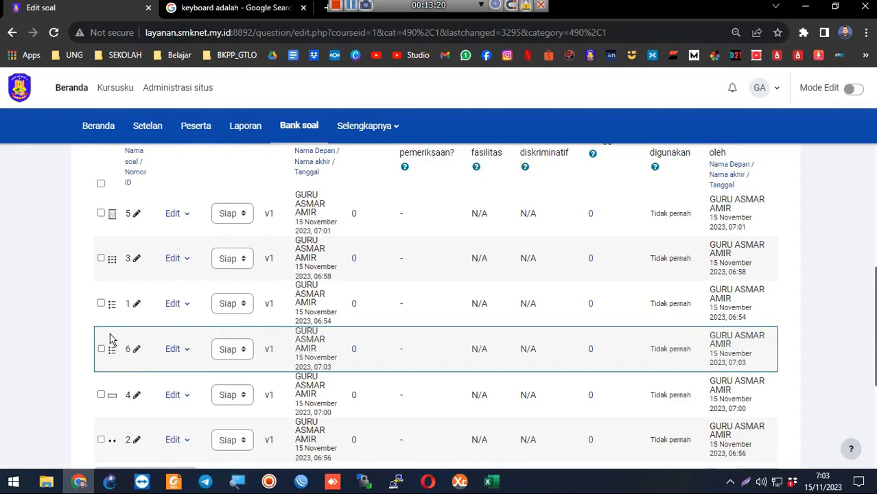
Examine the question list and the available question categories, keeping XI-KK TJKT selected.
scroll(115, 295, "down", 2)
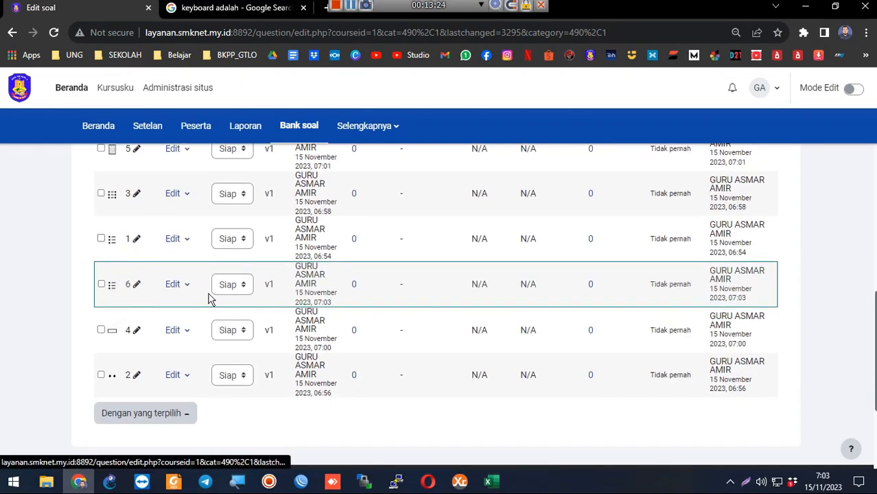
scroll(266, 314, "up", 10)
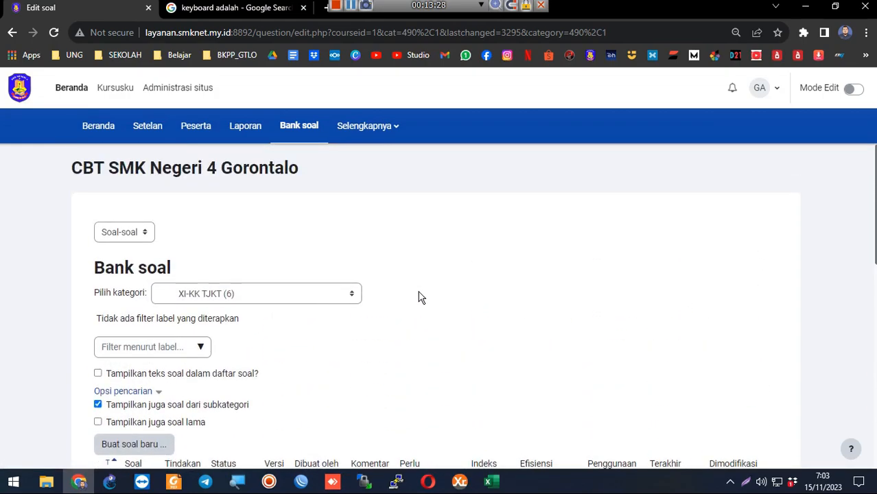
scroll(417, 295, "down", 6)
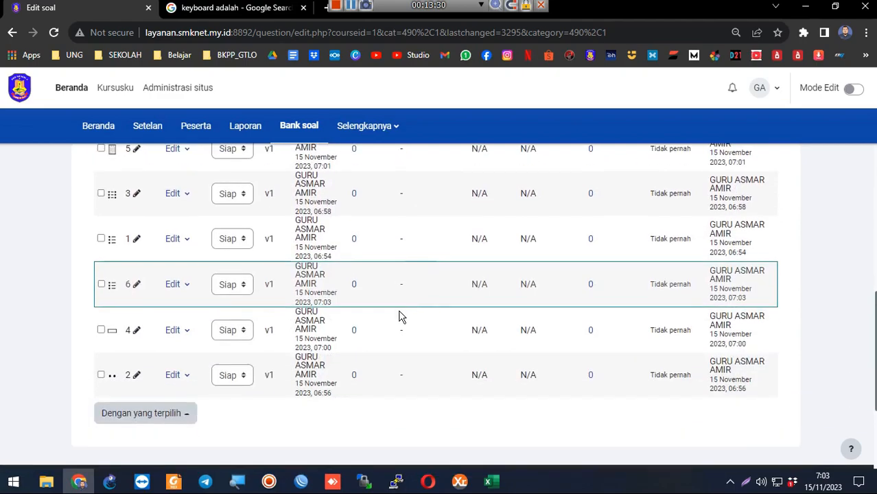
scroll(124, 285, "up", 2)
scroll(135, 337, "up", 2)
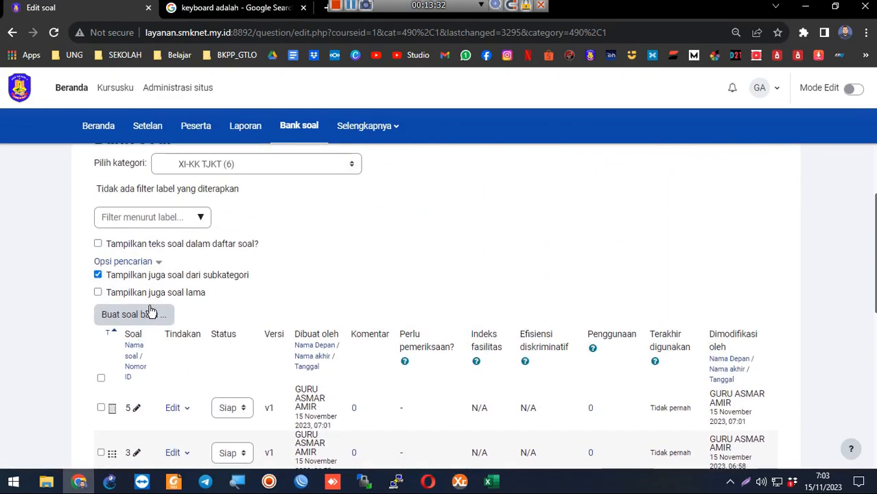
left_click(248, 171)
left_click(248, 171)
left_click(304, 201)
left_click(362, 249)
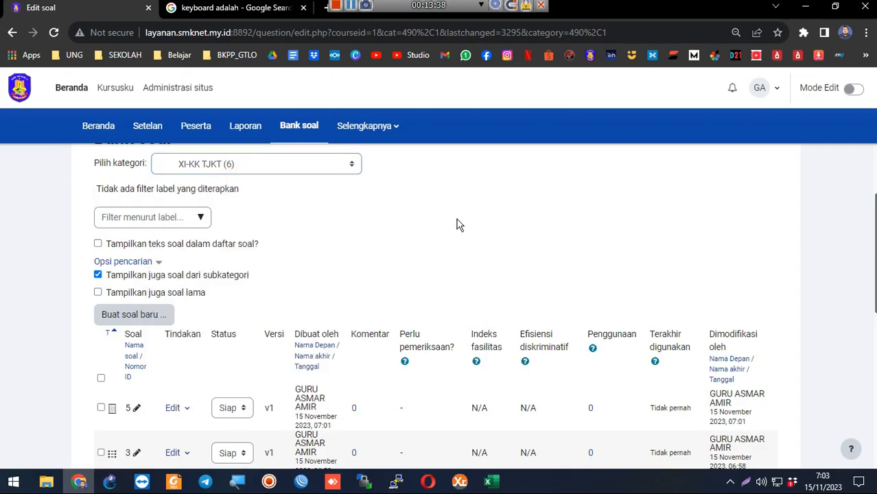